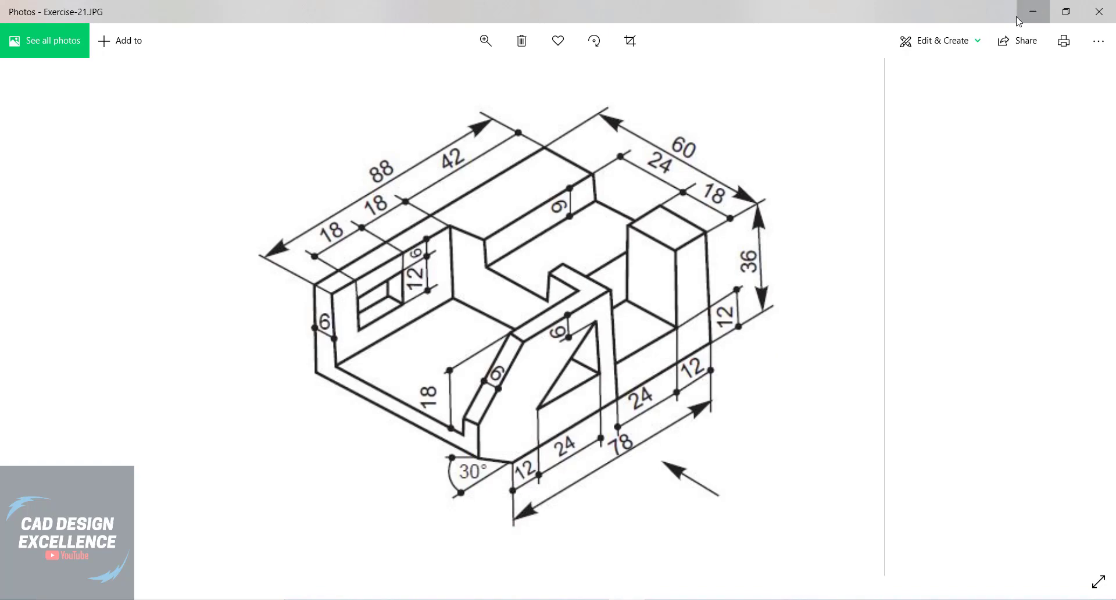
Hide the reference drawing and start a new sketch on the XZ origin plane of Part1
click(1033, 12)
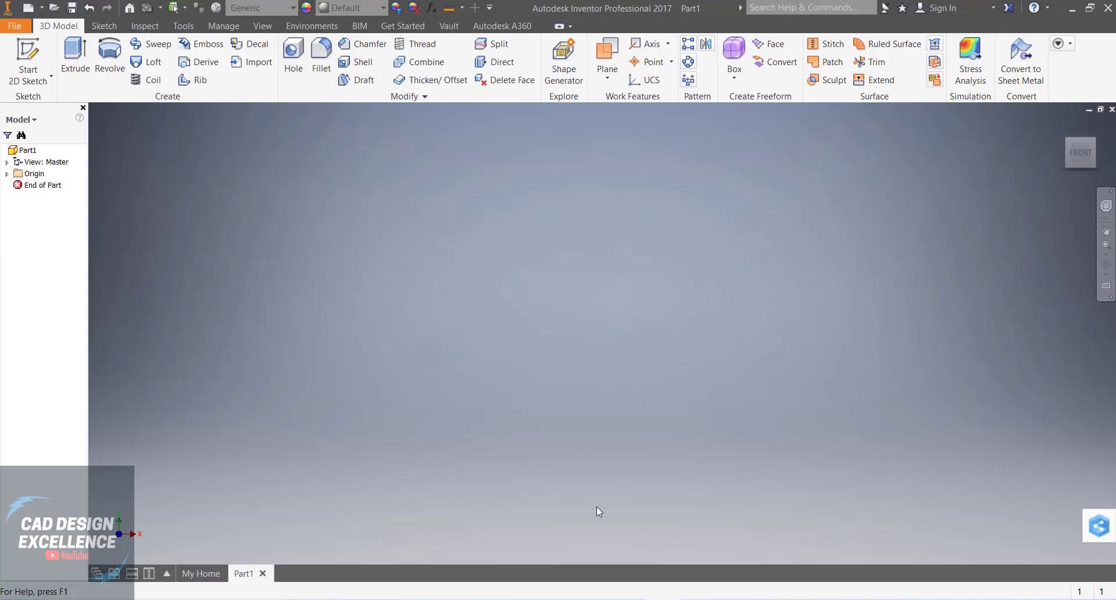
click(33, 80)
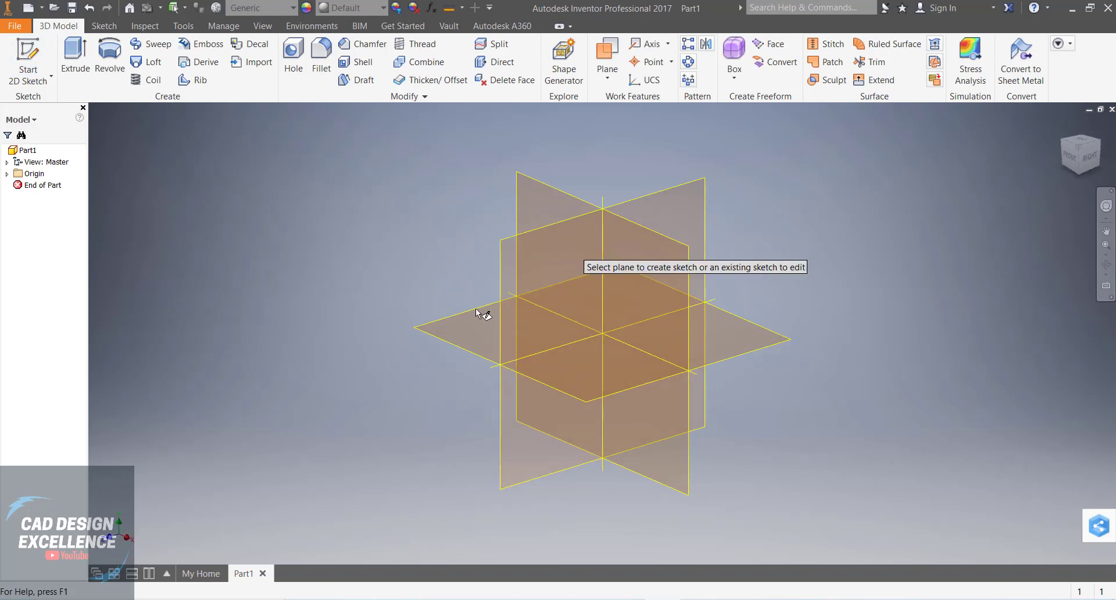
click(464, 310)
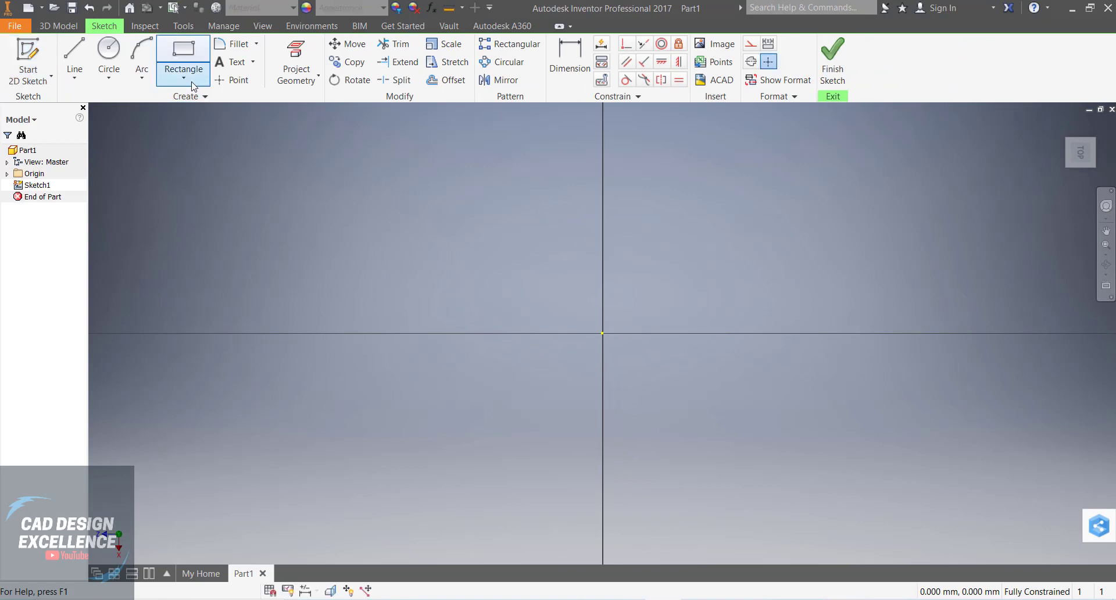
Draw a two-point-centre rectangle centred on the origin
click(183, 73)
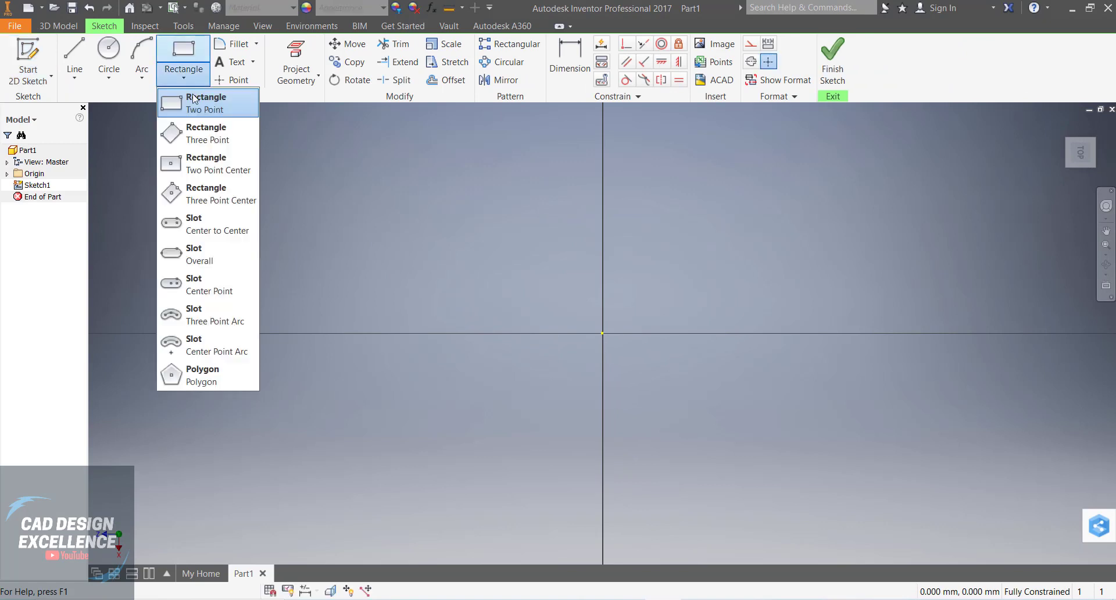
click(219, 165)
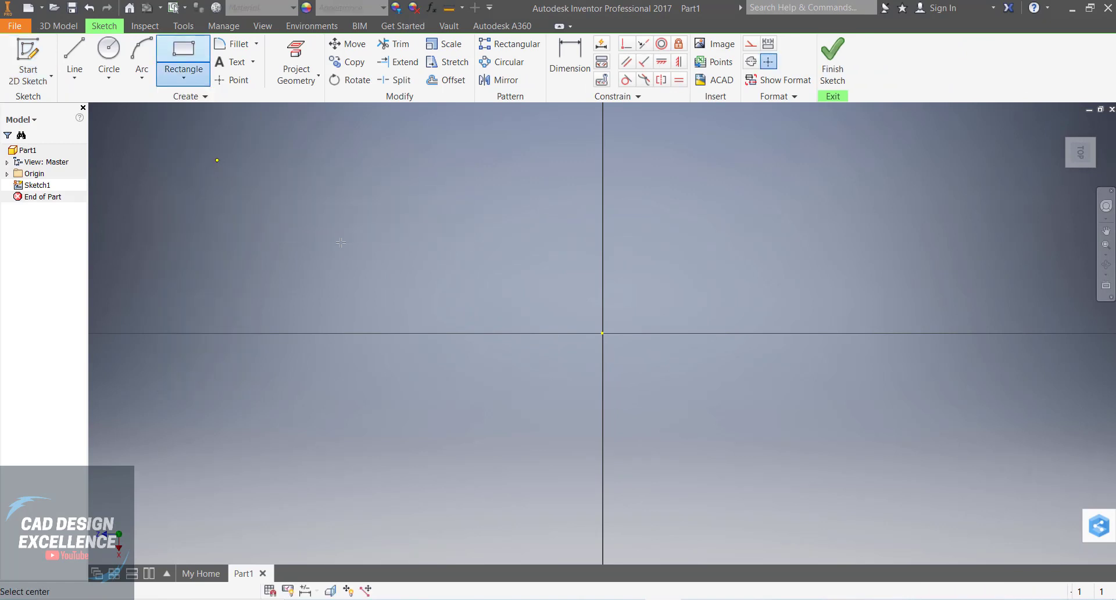
click(603, 333)
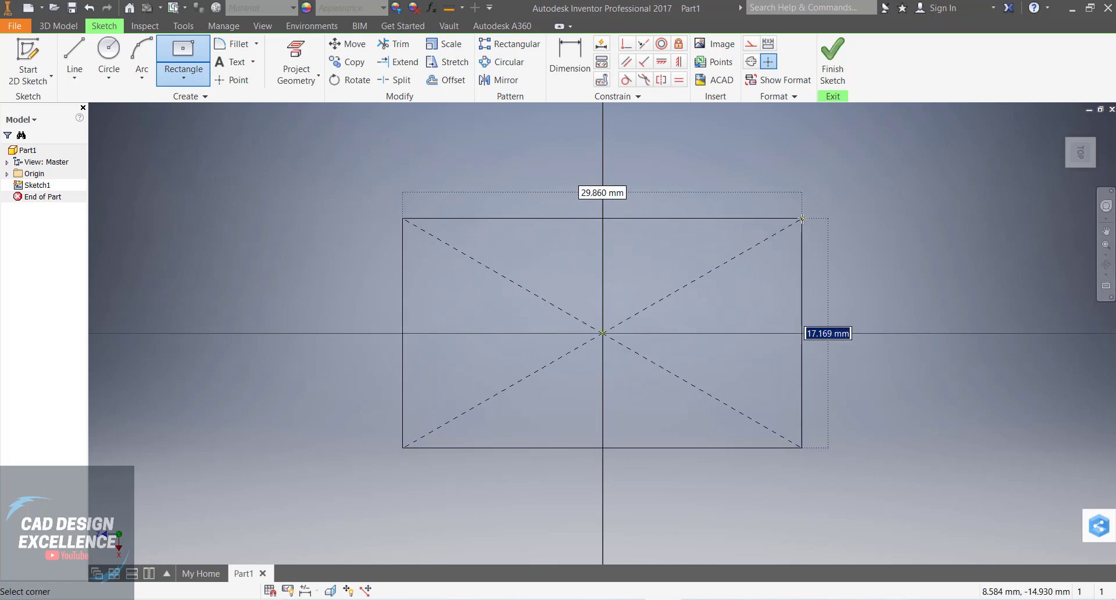
click(802, 218)
key(Escape)
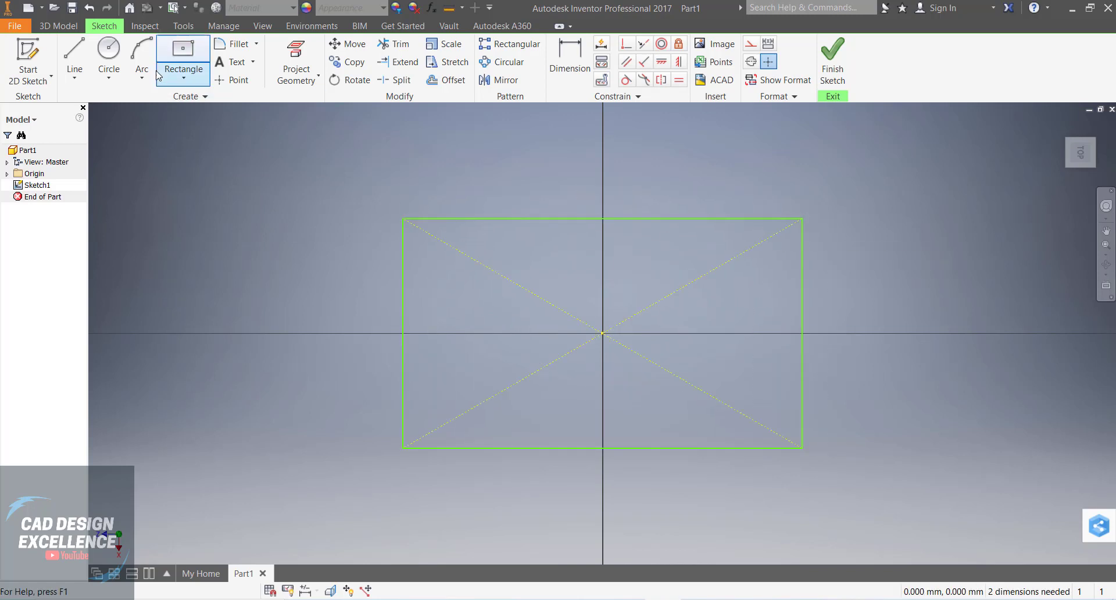
Dimension the rectangle's height and width to 88 × 60 and finish the sketch
click(569, 67)
click(402, 263)
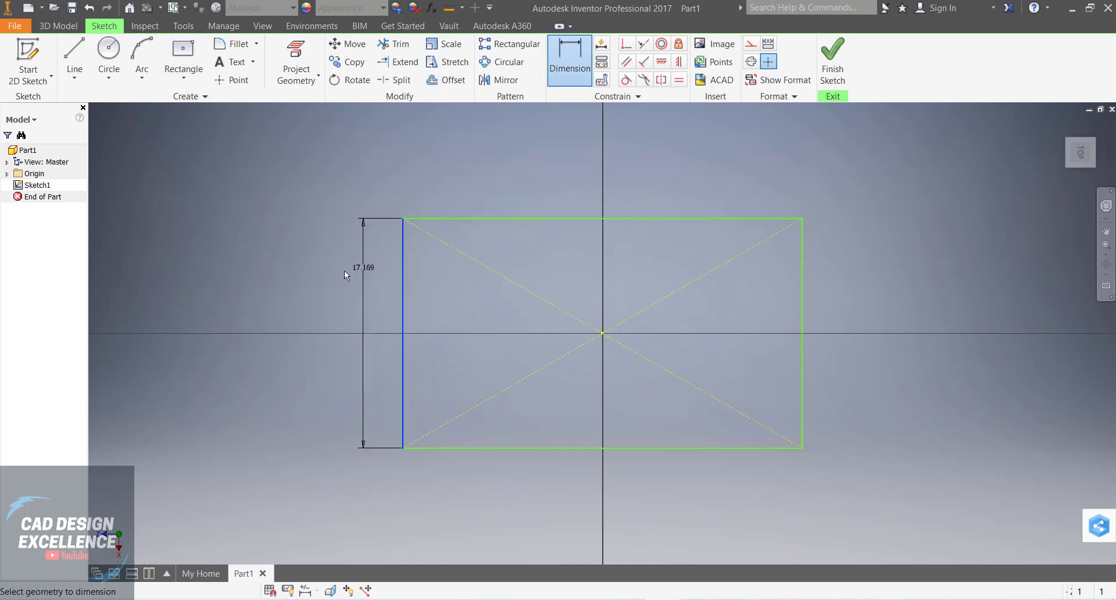
click(334, 275)
text(88)
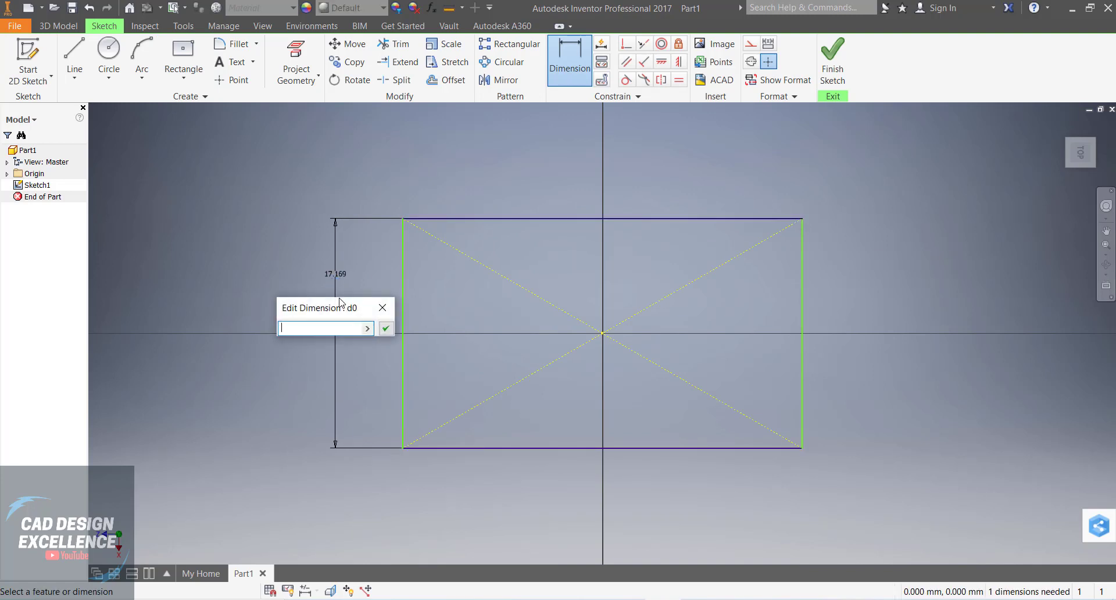
key(Return)
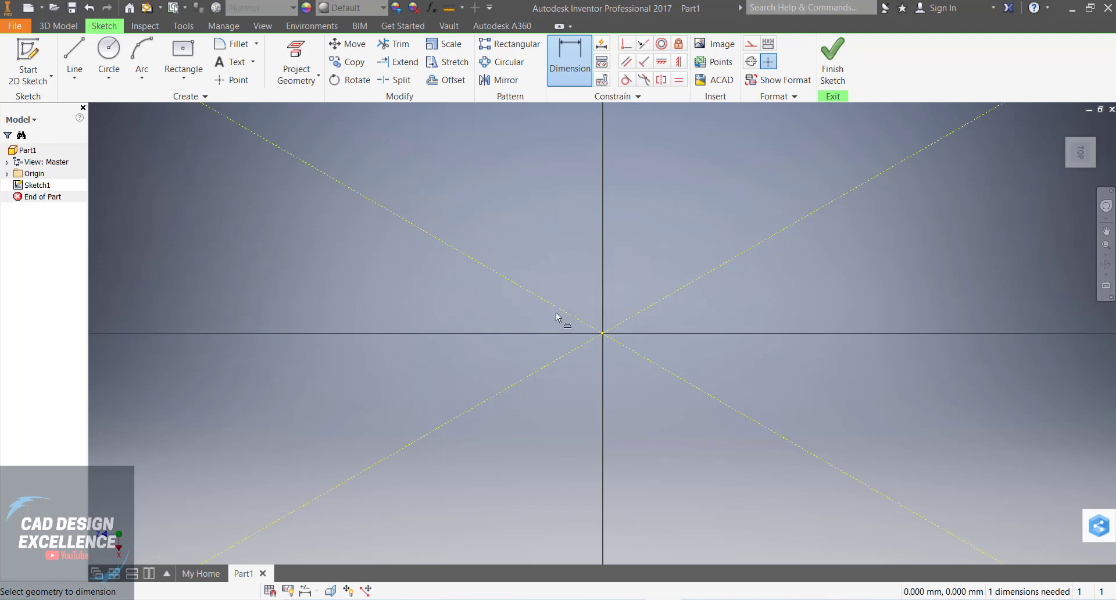
scroll(558, 319, up, 5)
click(529, 267)
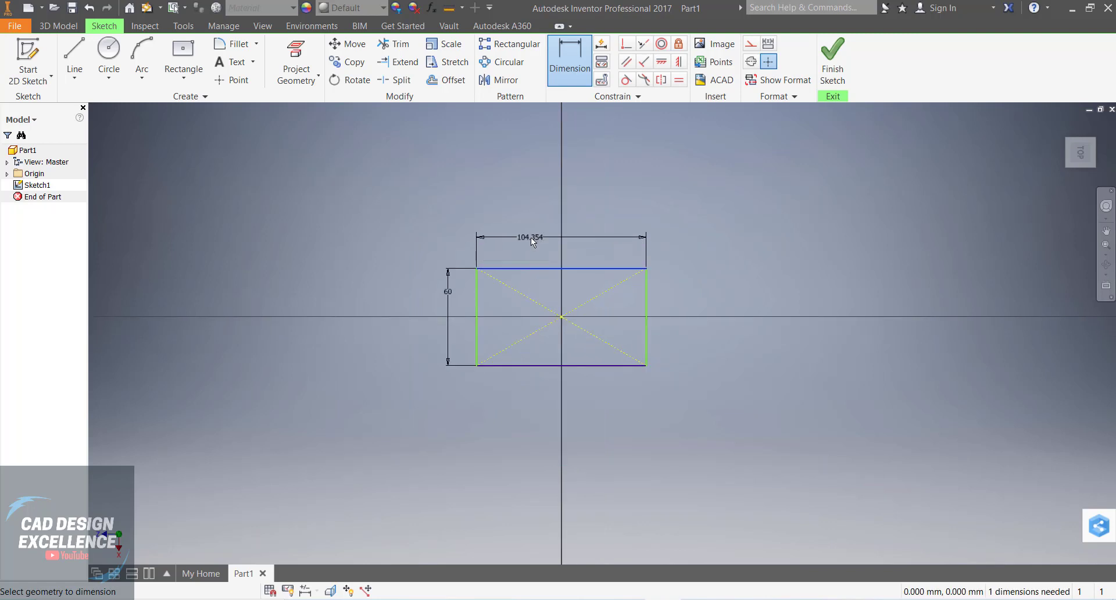
click(531, 241)
text(88)
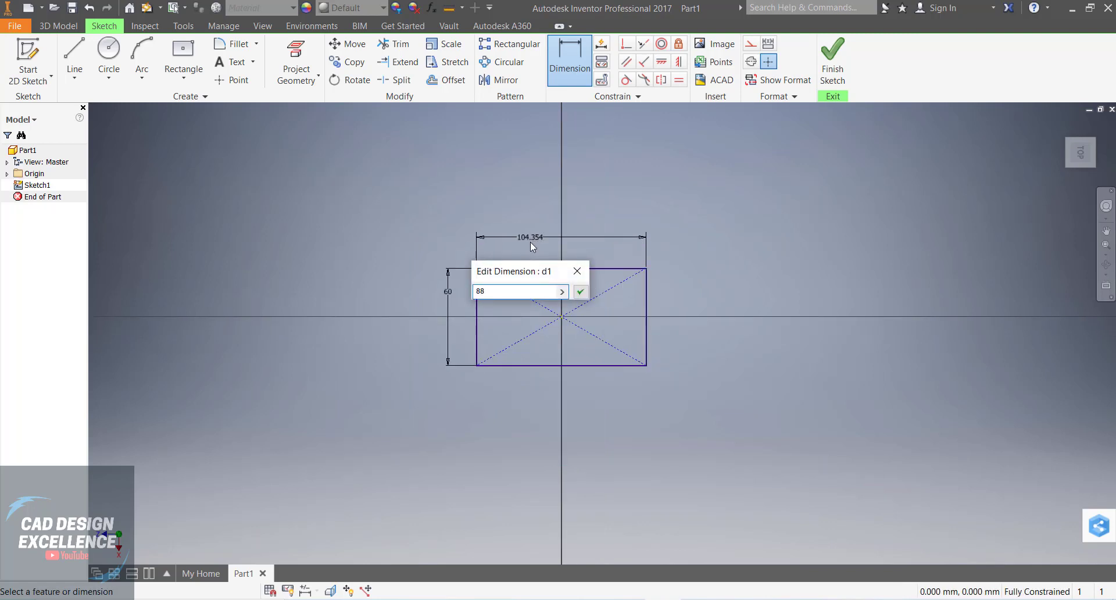
key(Return)
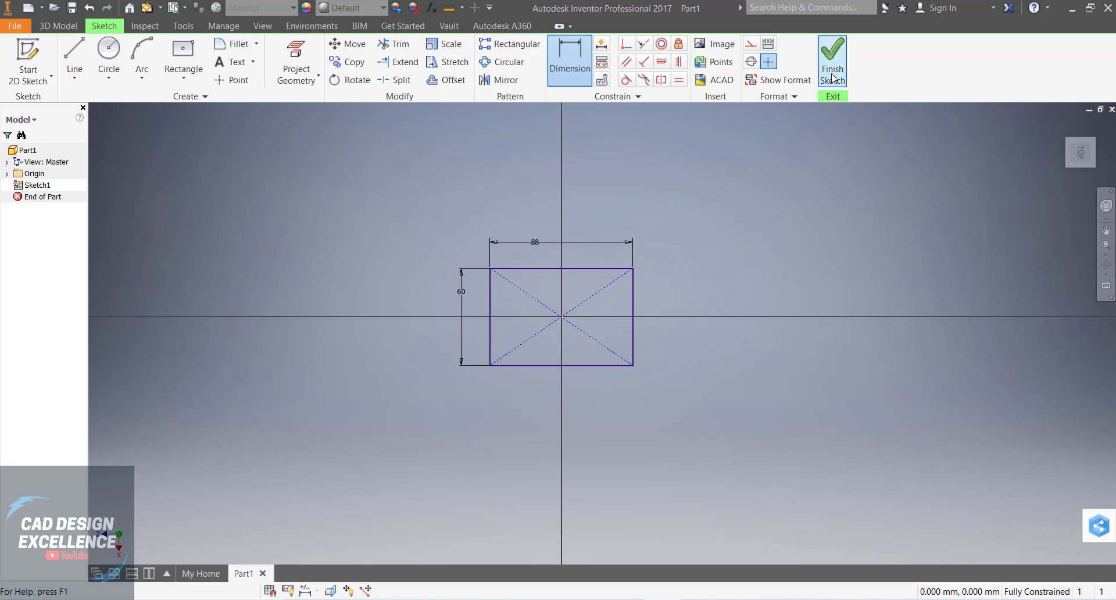
click(833, 75)
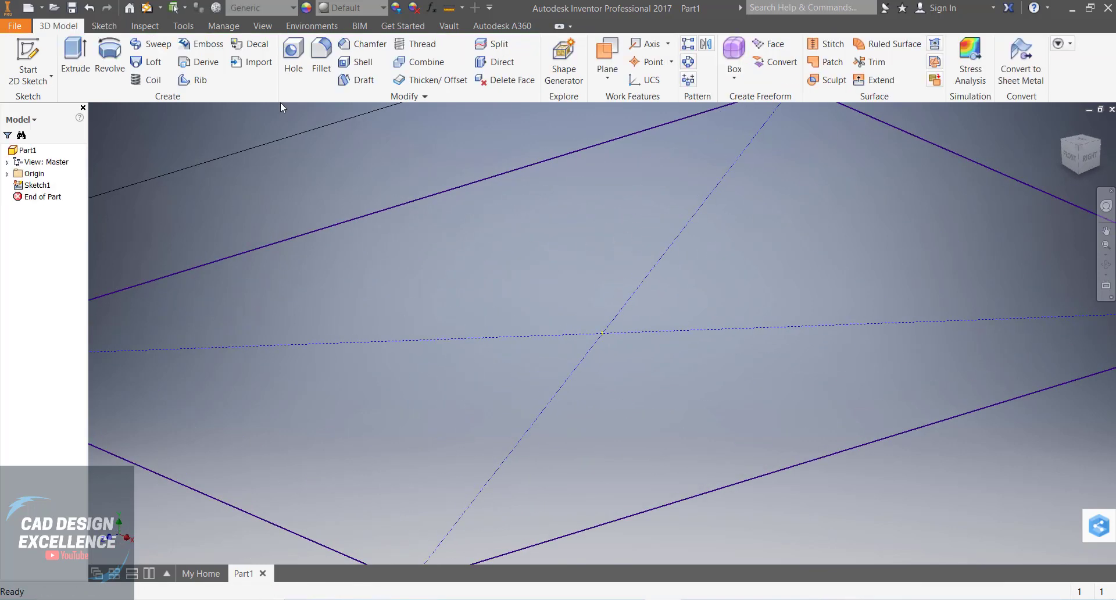
Extrude the 88 × 60 rectangle 36 mm into a solid block
click(75, 55)
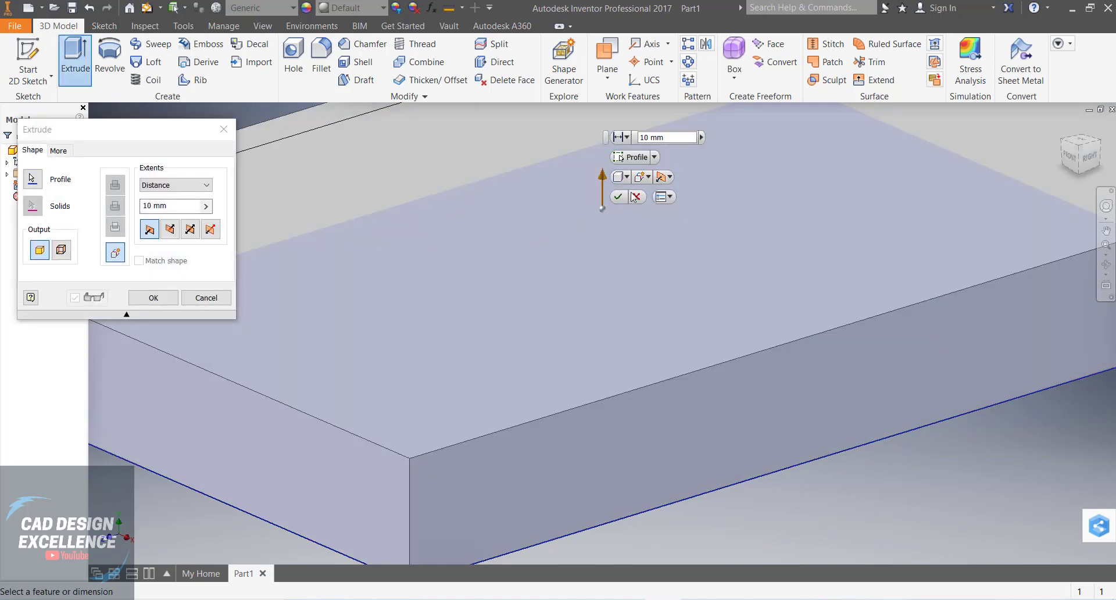
click(672, 138)
triple_click(672, 139)
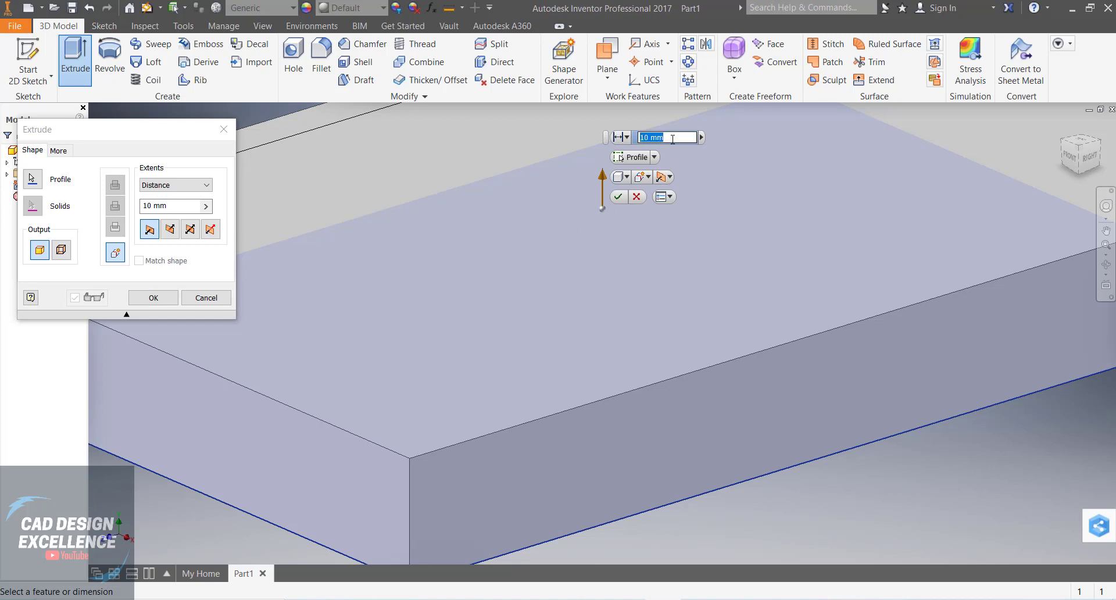
text(36)
key(Return)
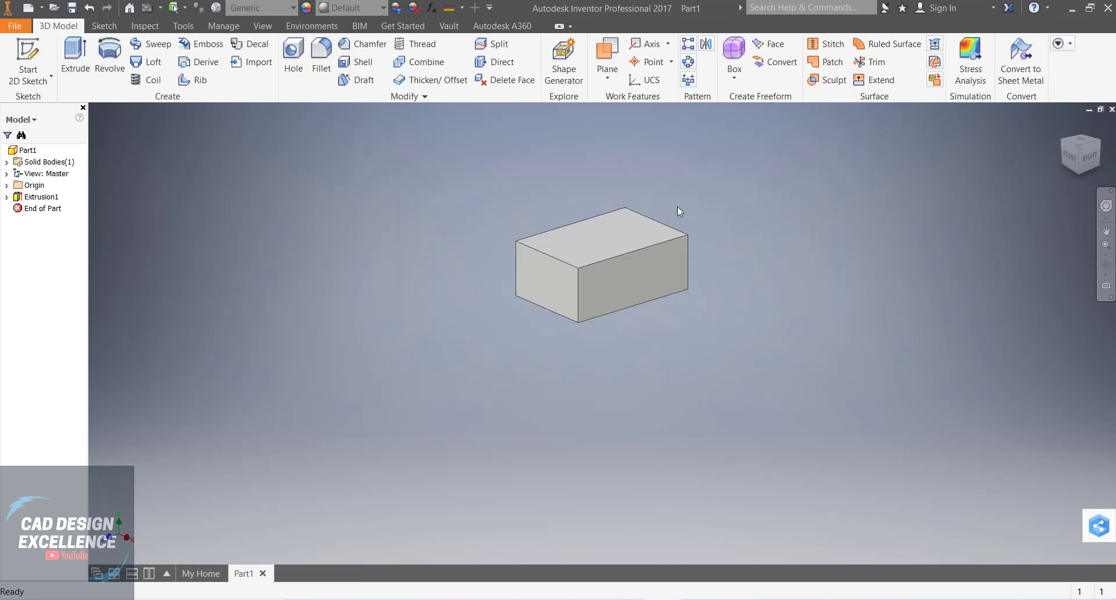
scroll(678, 207, up, 6)
scroll(678, 207, down, 3)
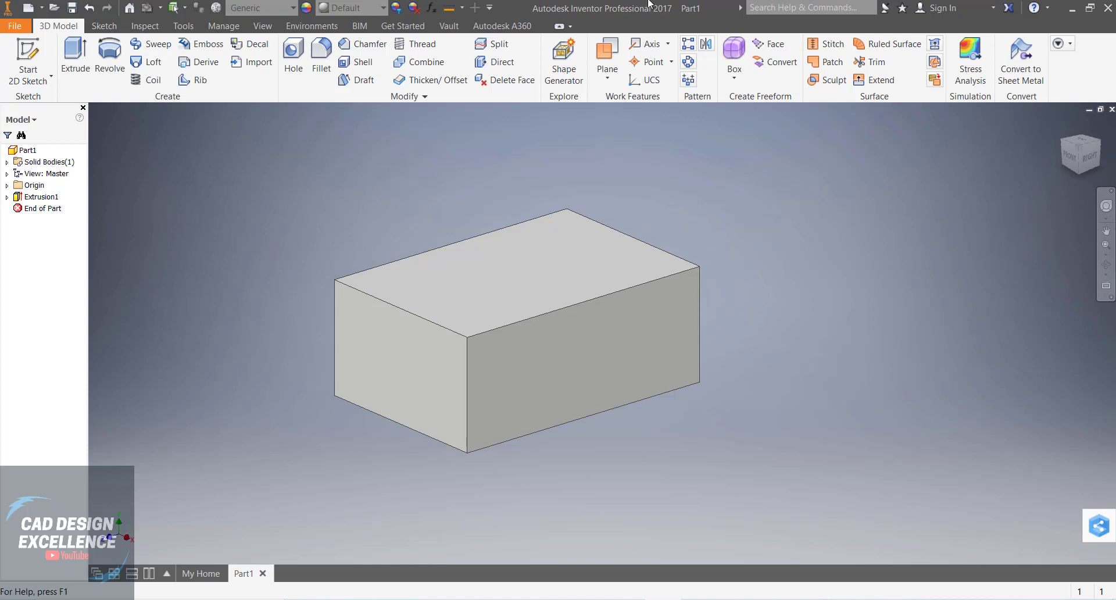
Compare with the reference drawing, then select the block's top face
key(alt+Tab)
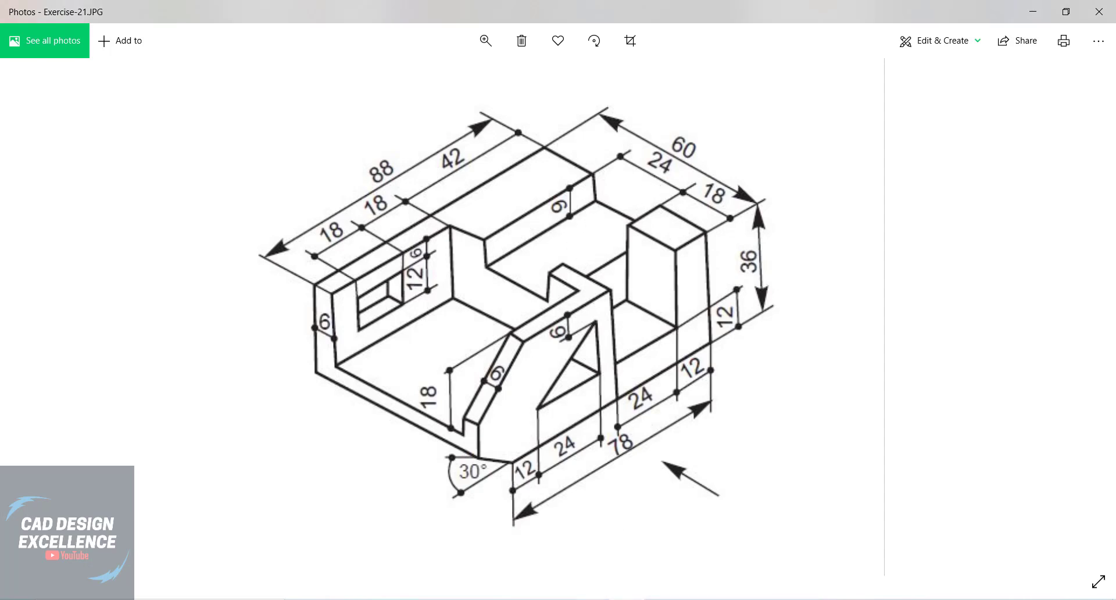
key(alt+Tab)
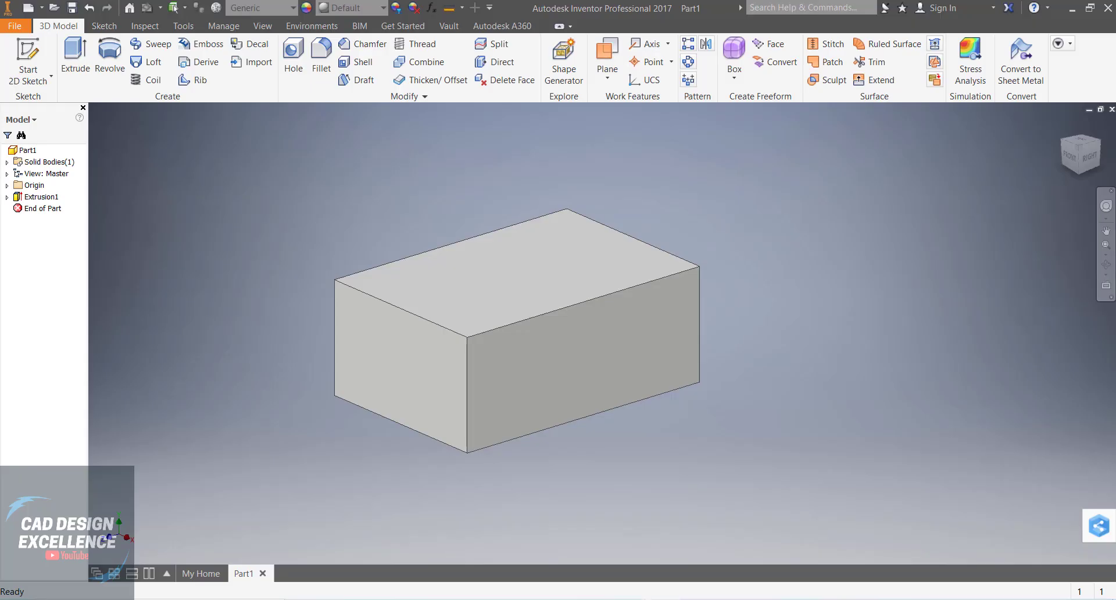
click(588, 252)
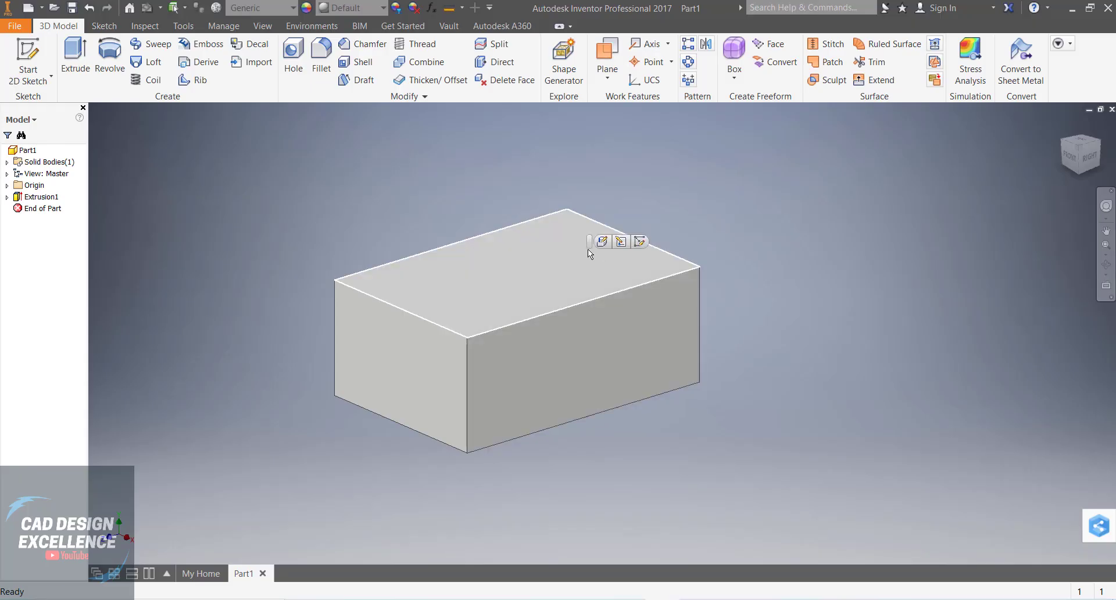
Start a sketch on the top face and draw a two-corner rectangle at the right edge
click(638, 241)
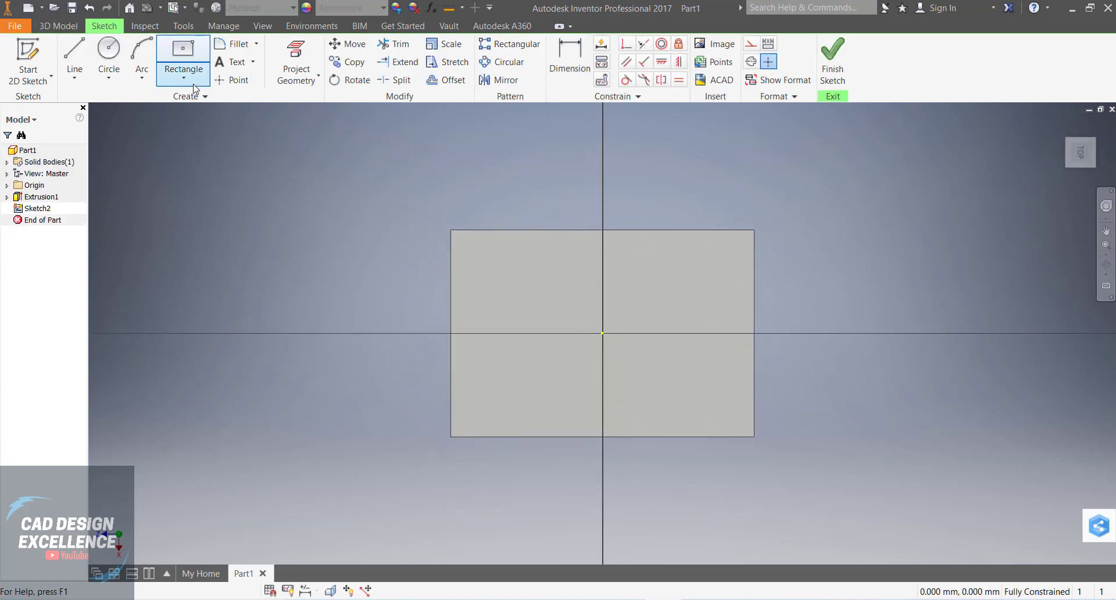
click(194, 85)
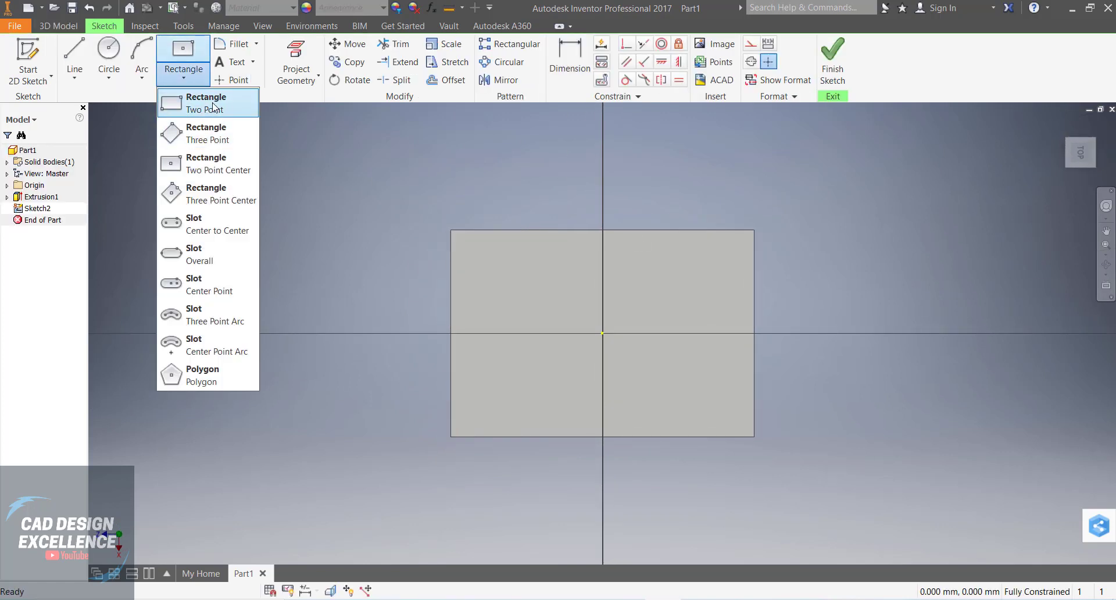
click(204, 103)
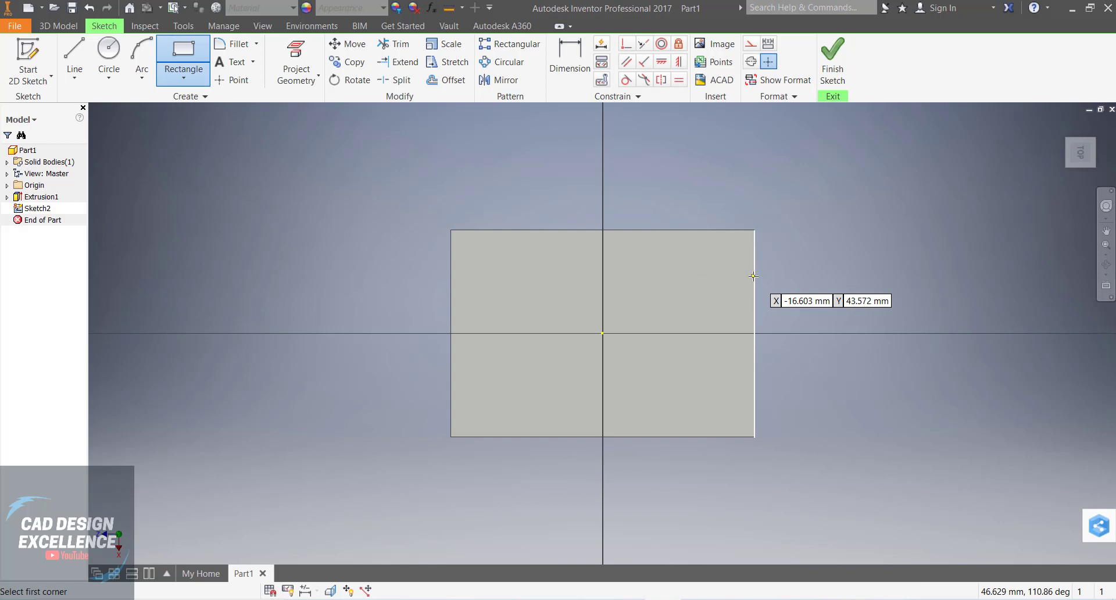
click(755, 276)
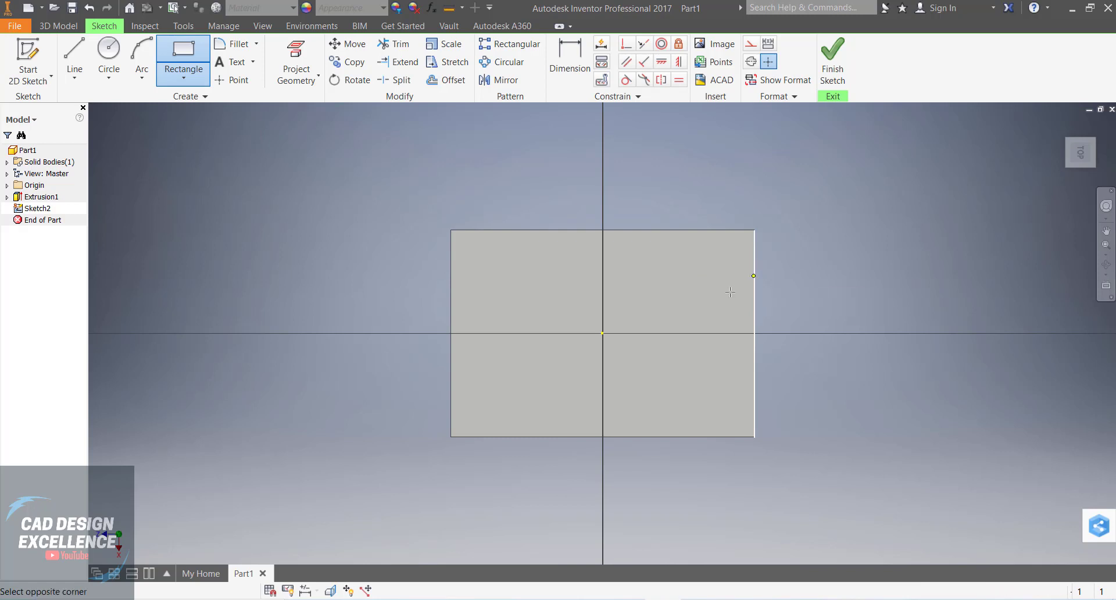
click(648, 359)
key(Escape)
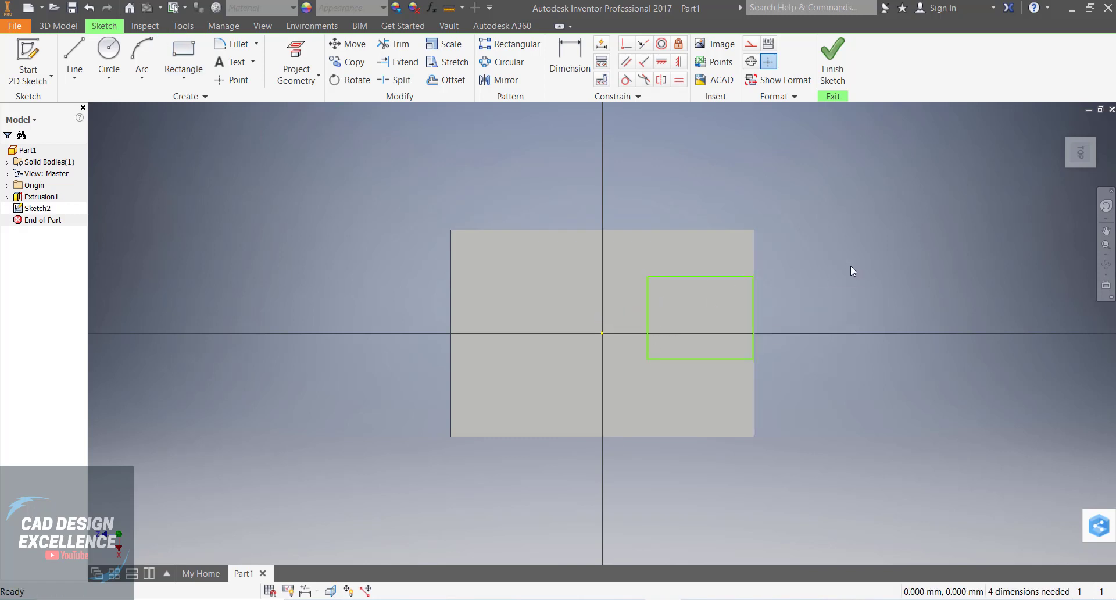
Dimension the rectangle 42 wide and 24 tall
click(570, 56)
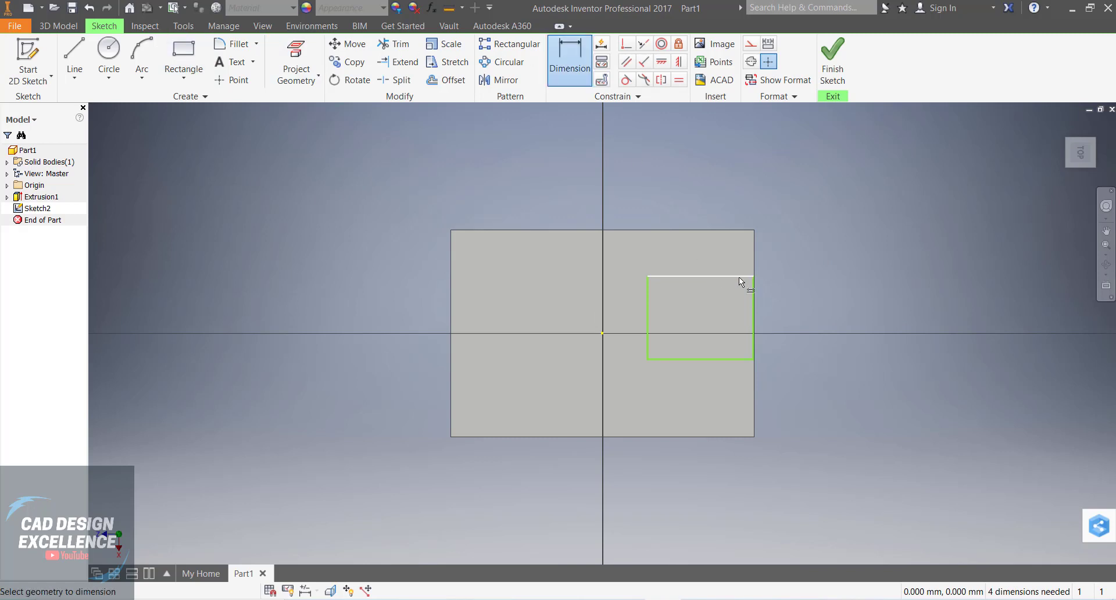
click(740, 278)
click(707, 164)
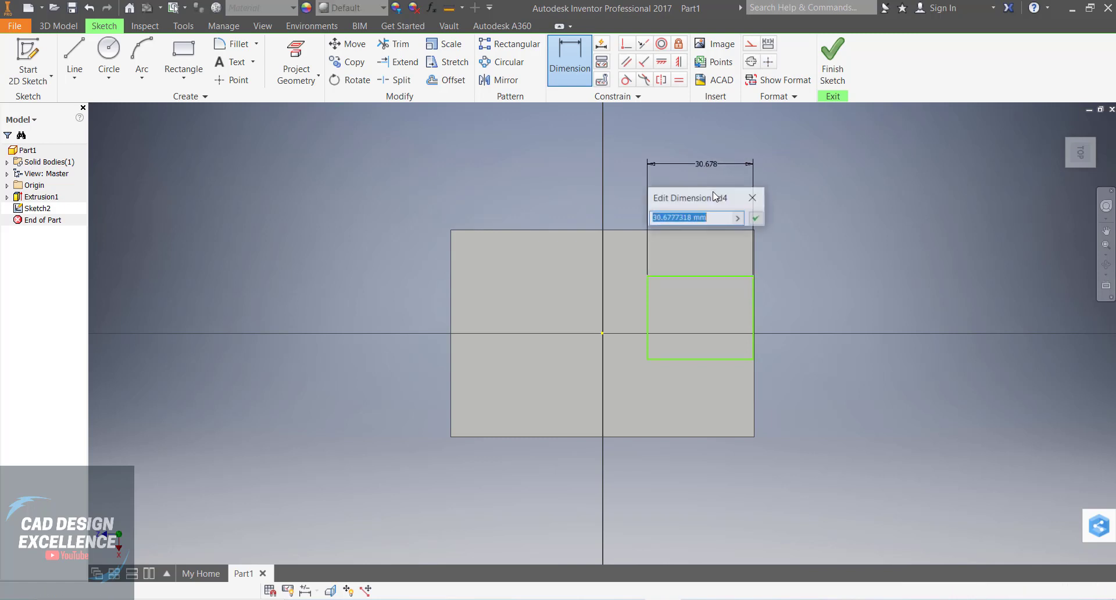
text(42)
key(Return)
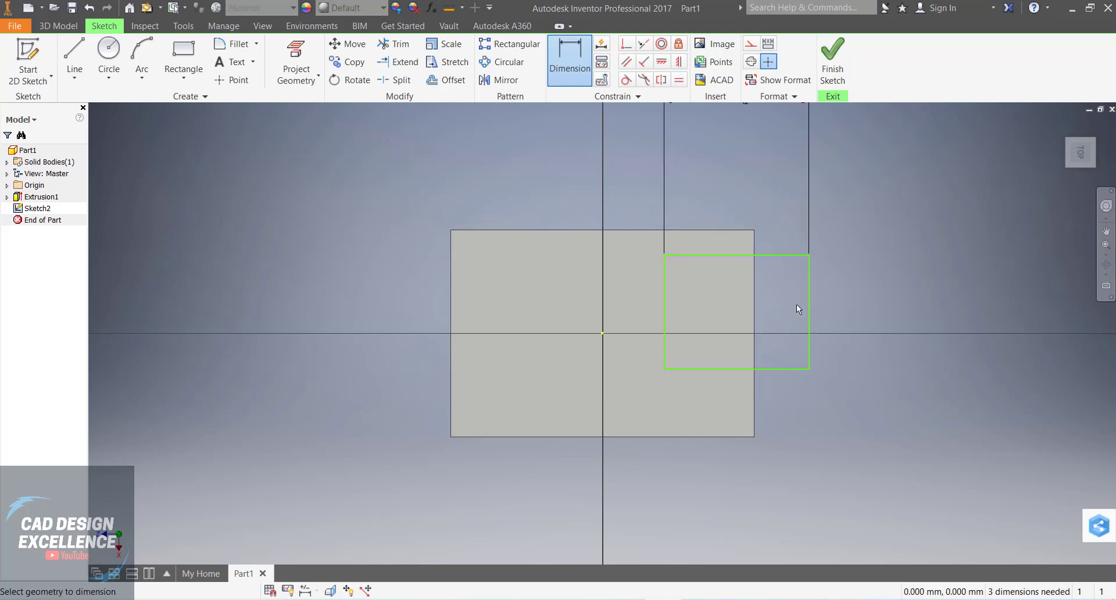
click(810, 294)
click(858, 297)
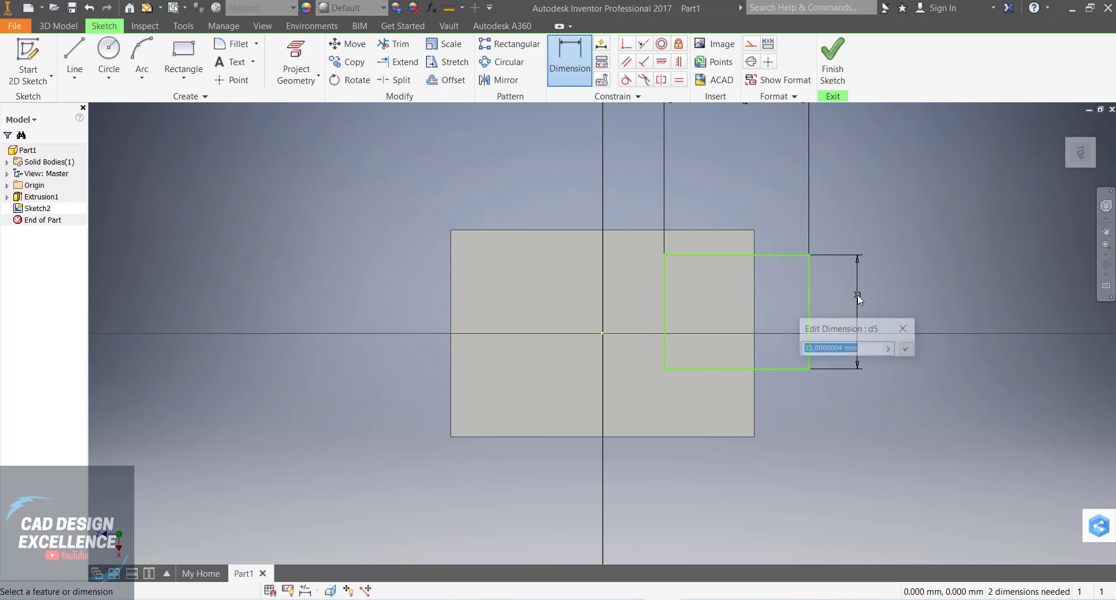
text(24)
key(Return)
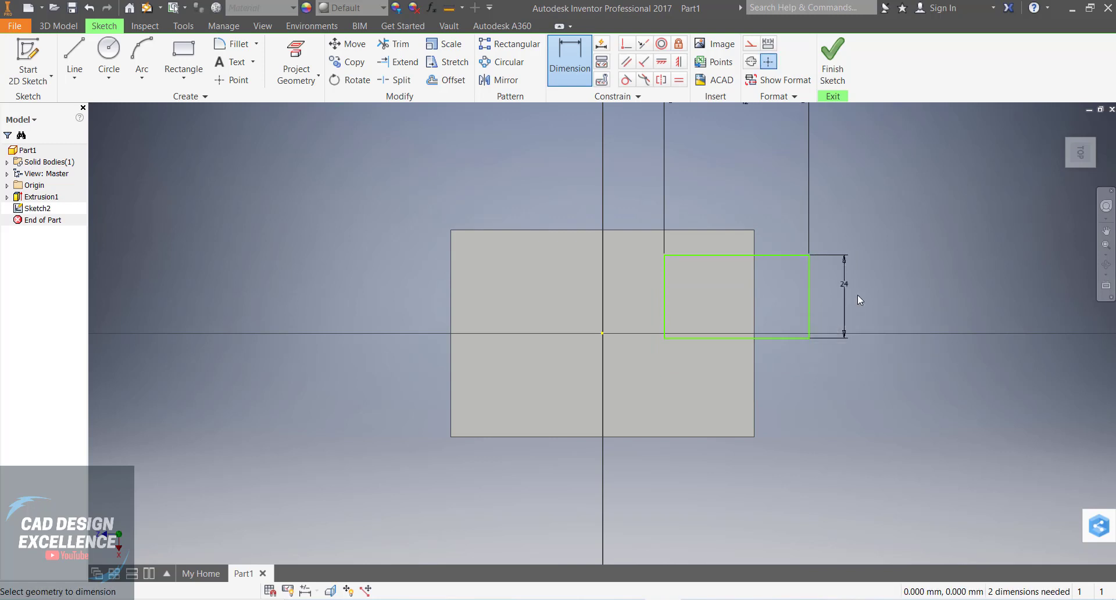
Place the rectangle 18 below the top edge and flush (0) with the right edge, then finish the sketch
click(740, 254)
click(737, 231)
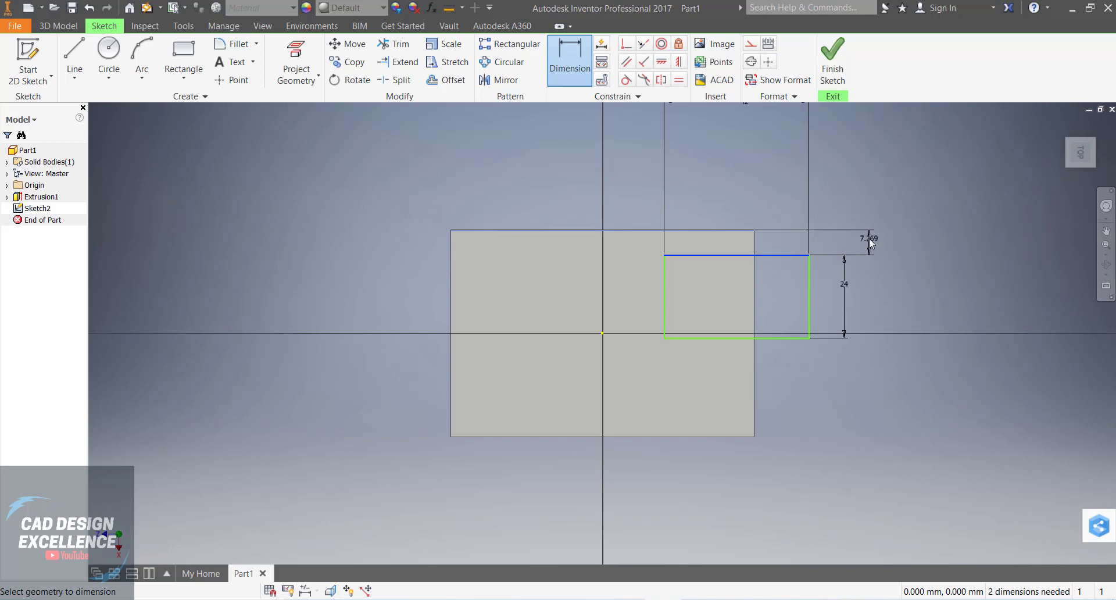
click(870, 244)
text(18)
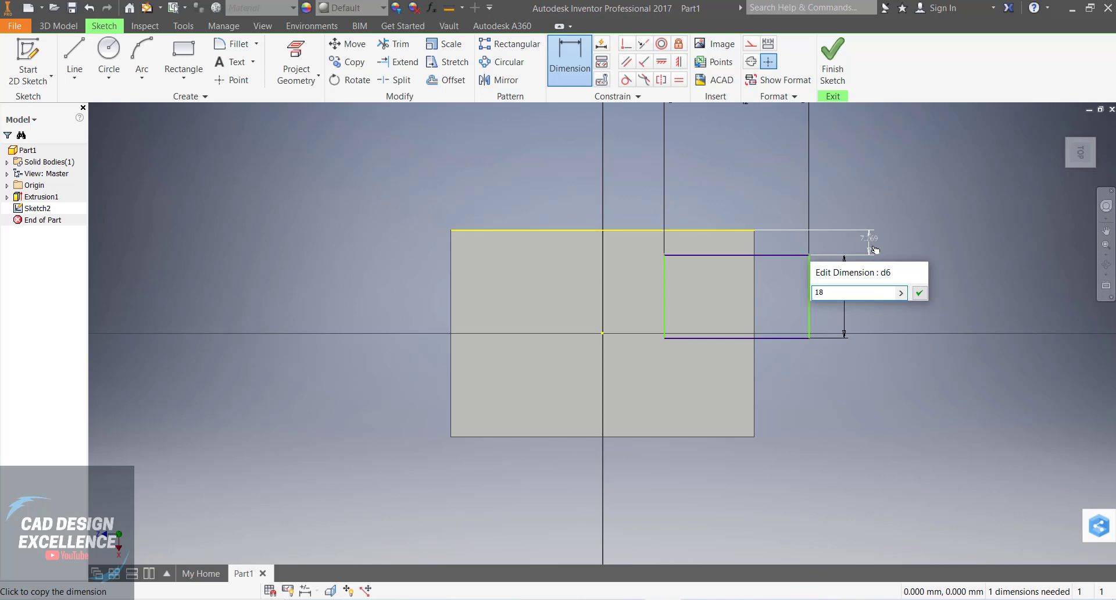
key(Return)
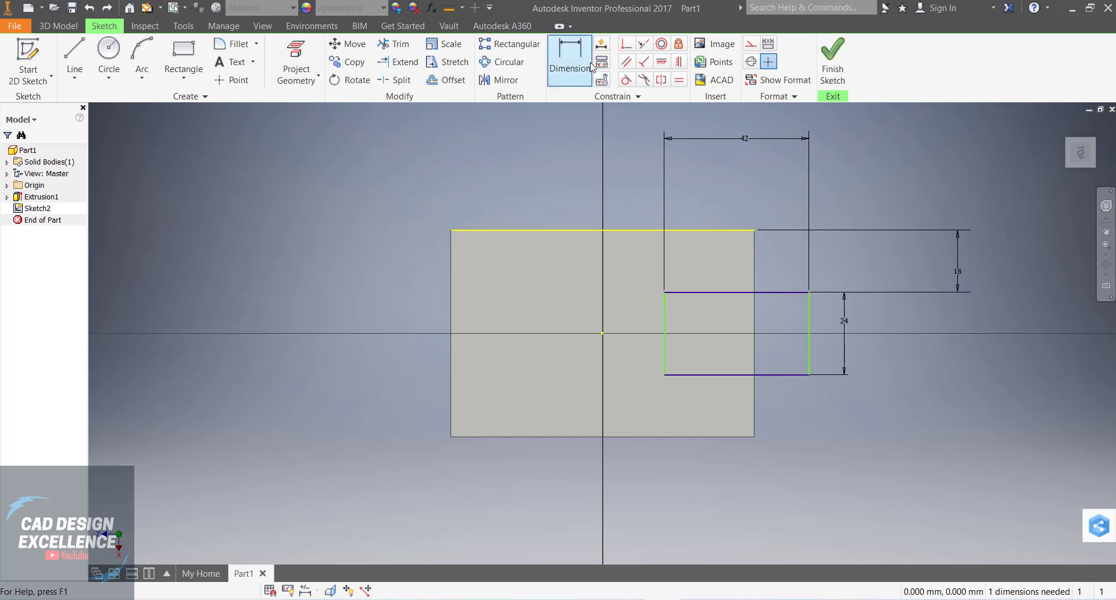
click(570, 55)
click(755, 271)
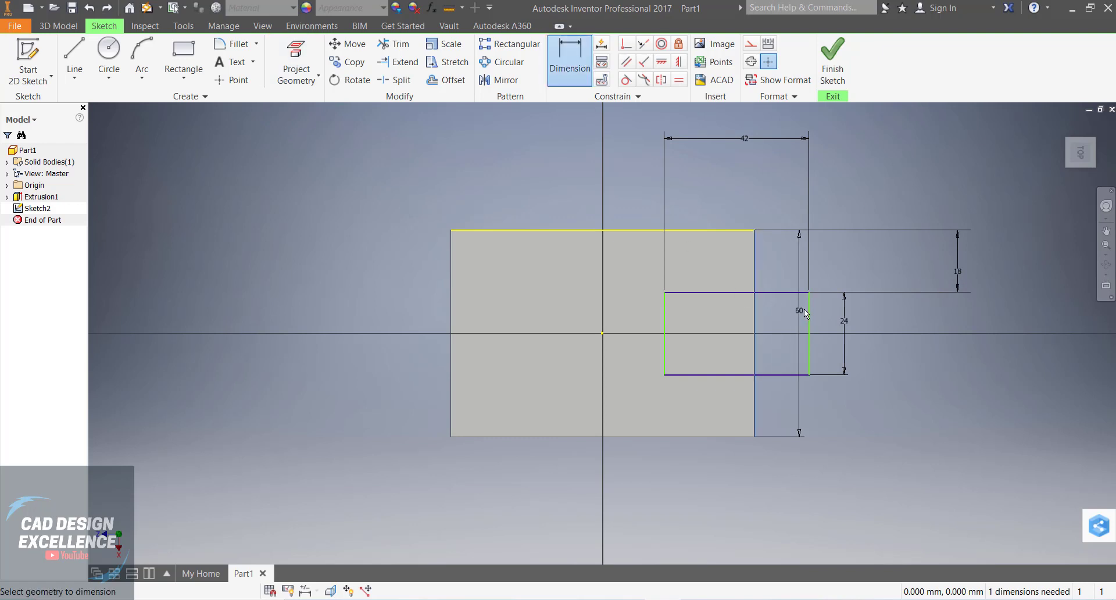
click(809, 308)
click(787, 406)
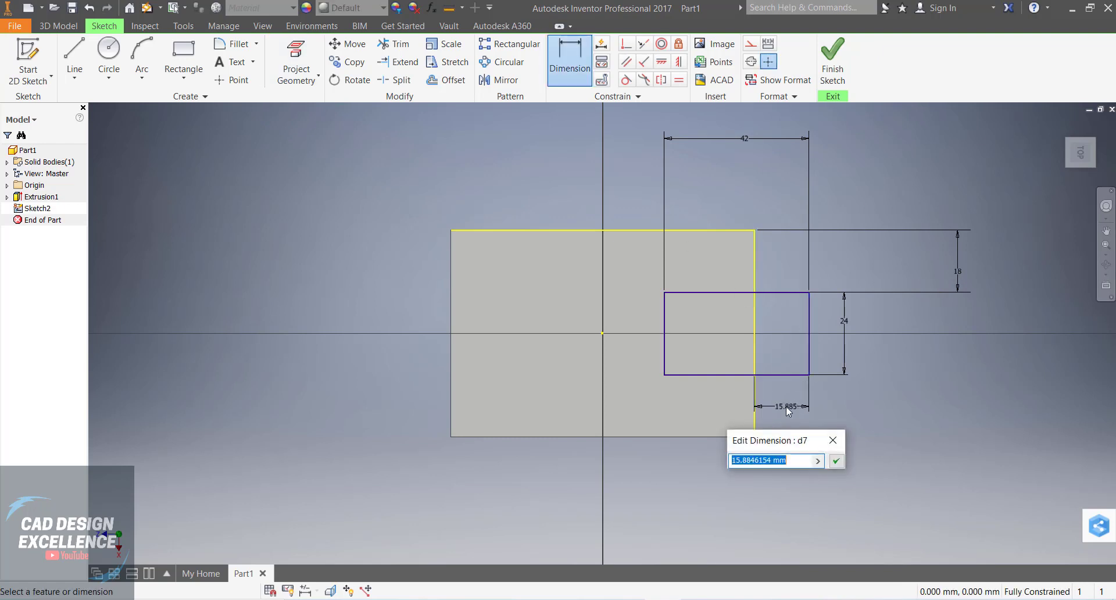
text(0)
key(Return)
key(Escape)
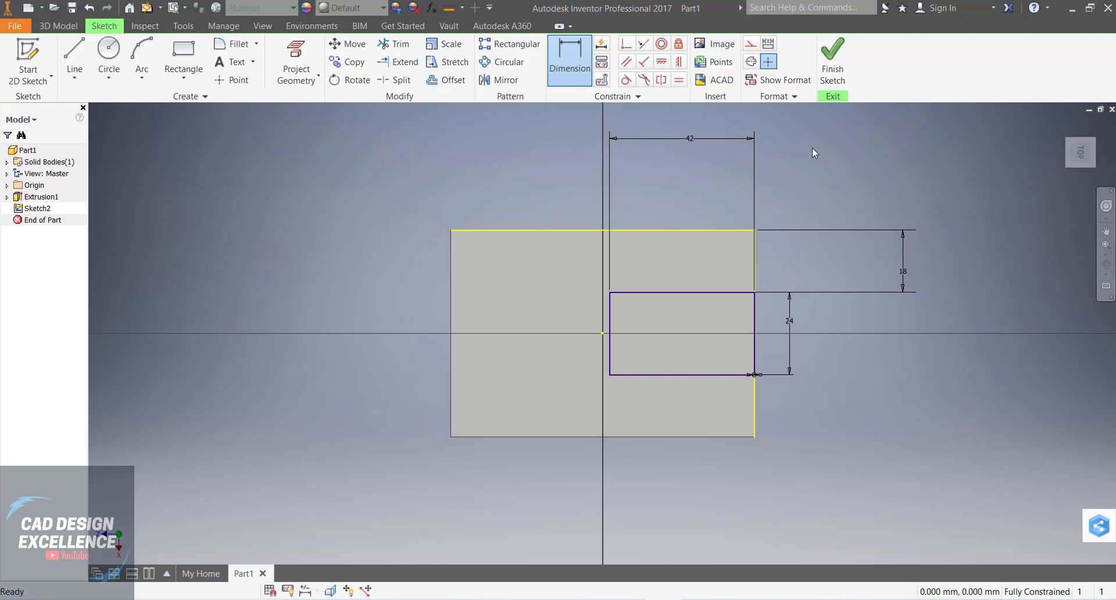
click(833, 55)
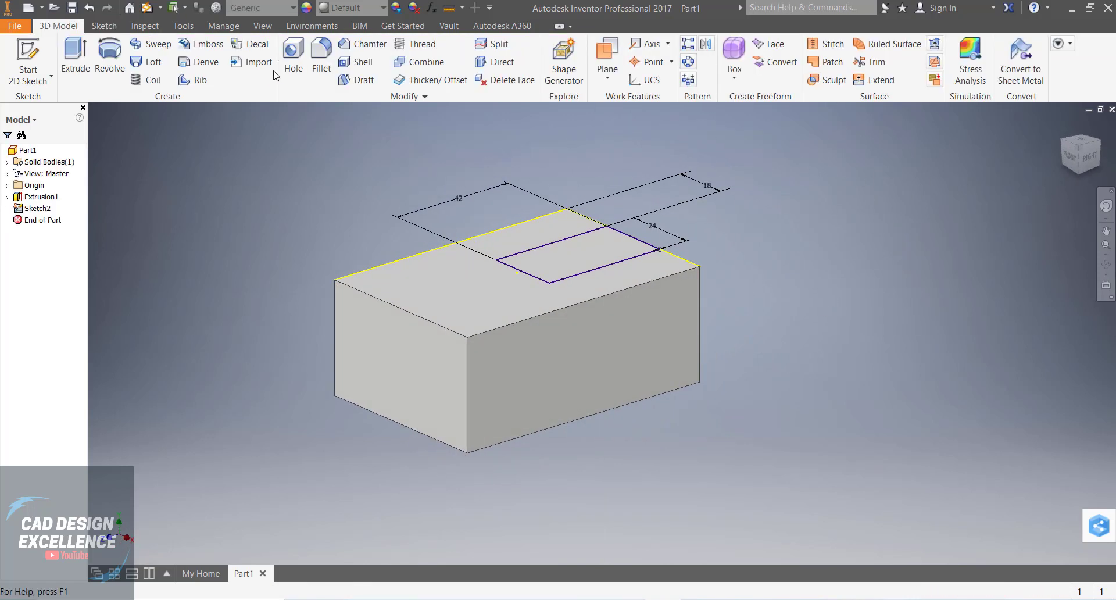
Cut the 42 × 24 rectangle 6 mm into the block's top to form the slot
click(88, 67)
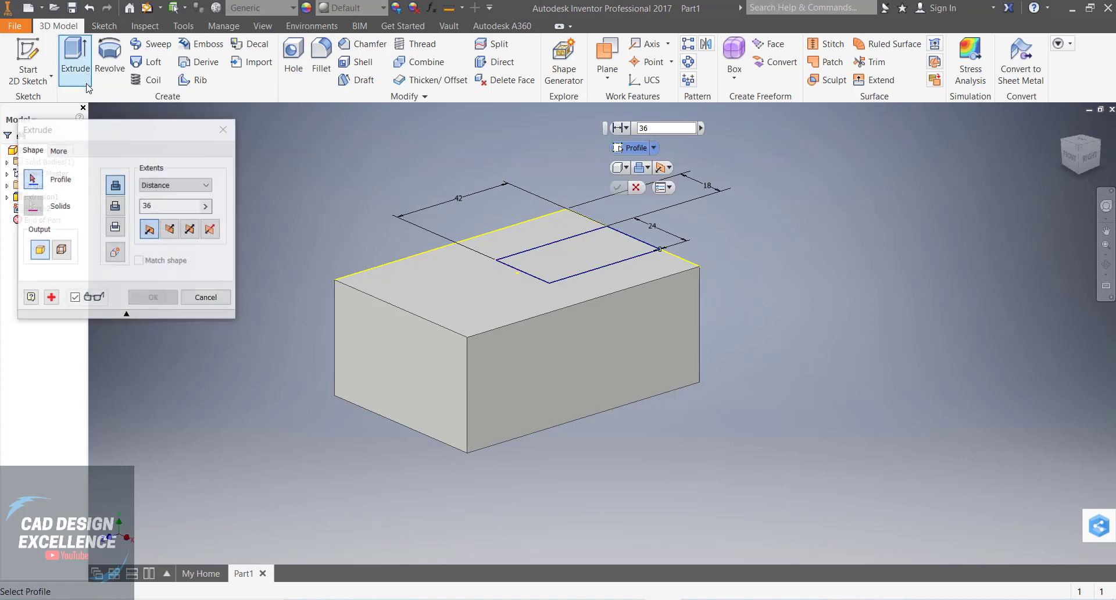
click(116, 208)
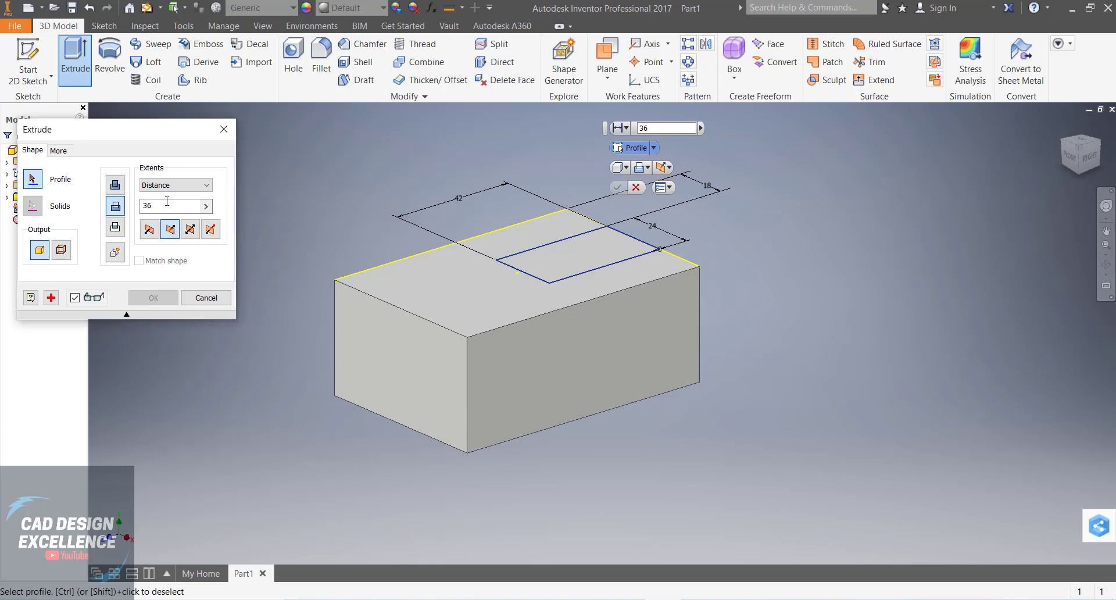
double_click(141, 208)
click(521, 253)
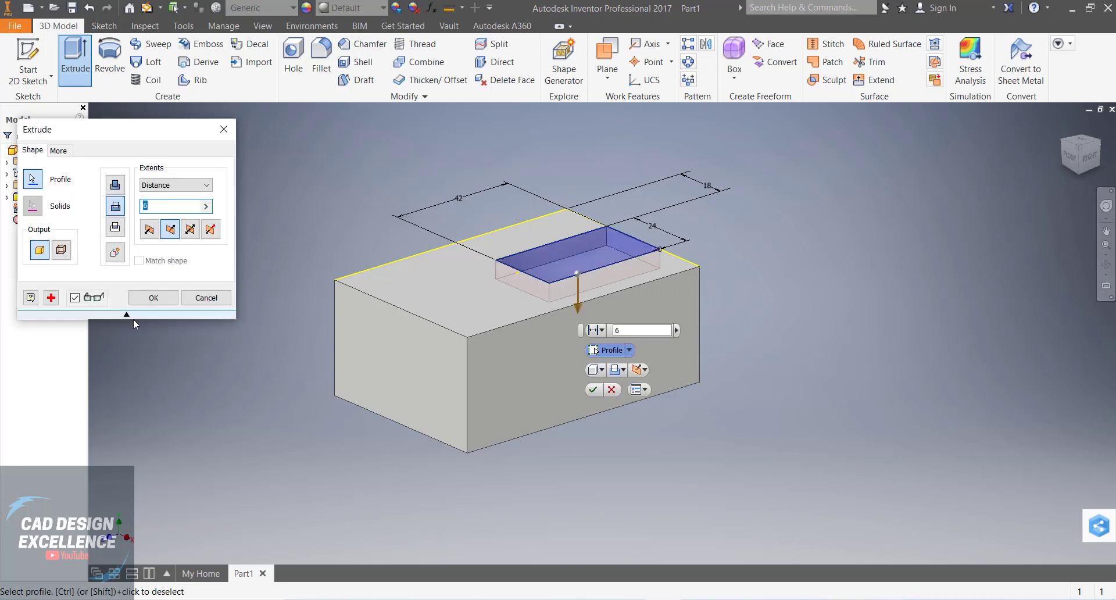
click(153, 298)
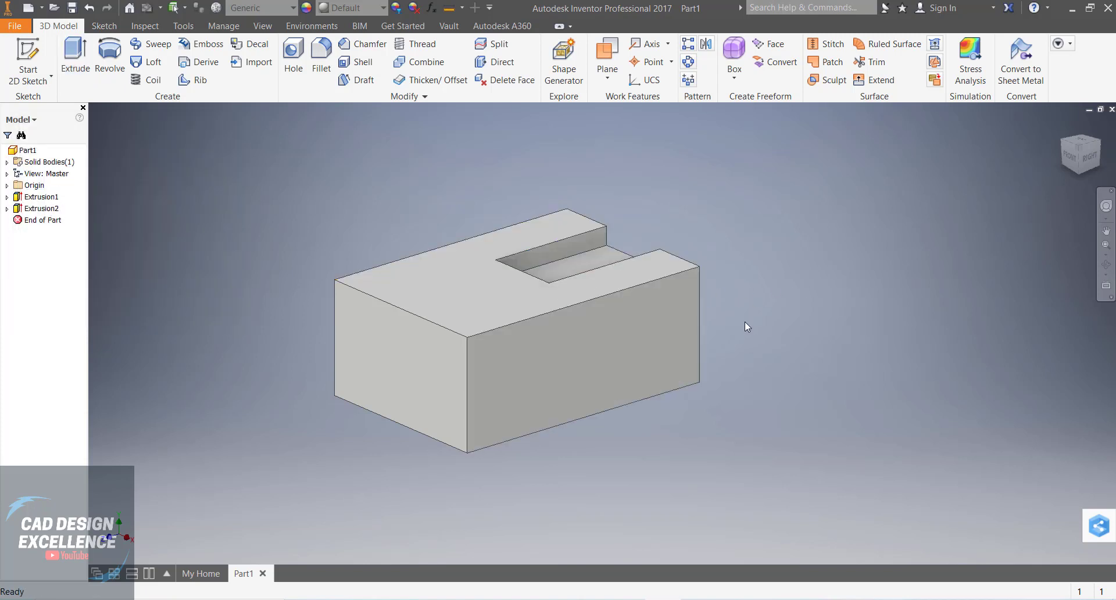
Check the reference drawing, then select the block's top face
key(alt+Tab)
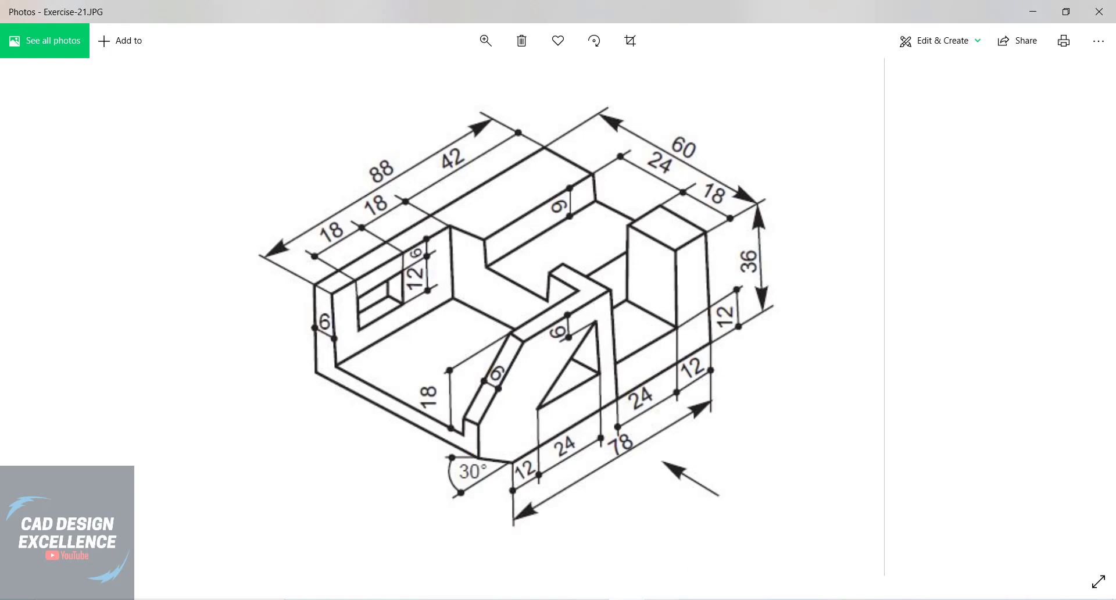
key(alt+Tab)
click(649, 262)
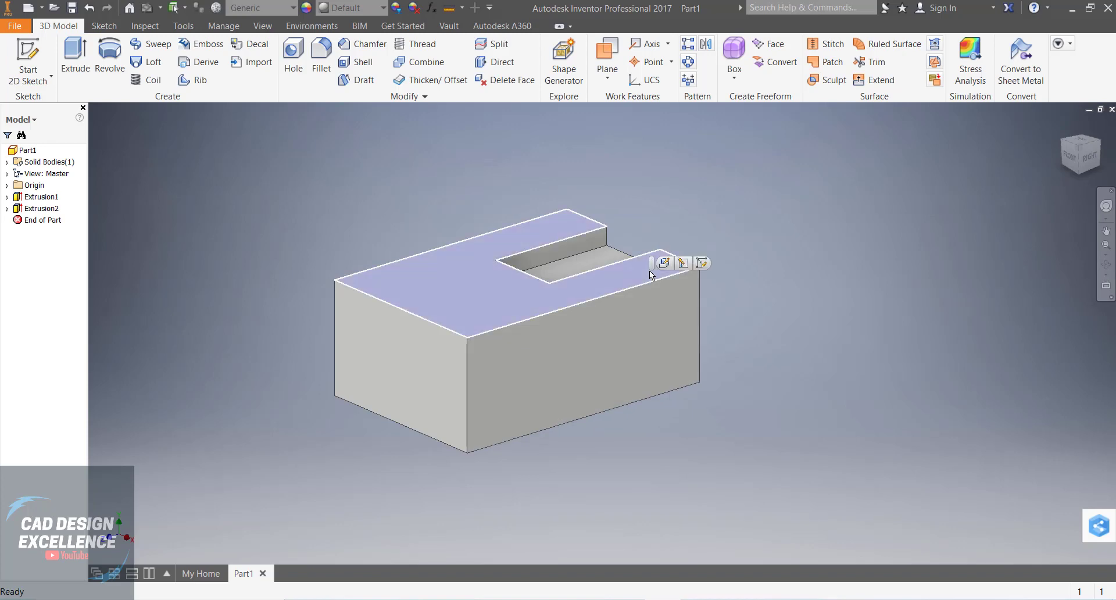
Start a sketch on the top face and draw a rectangle from the slot edge to the front edge
click(702, 265)
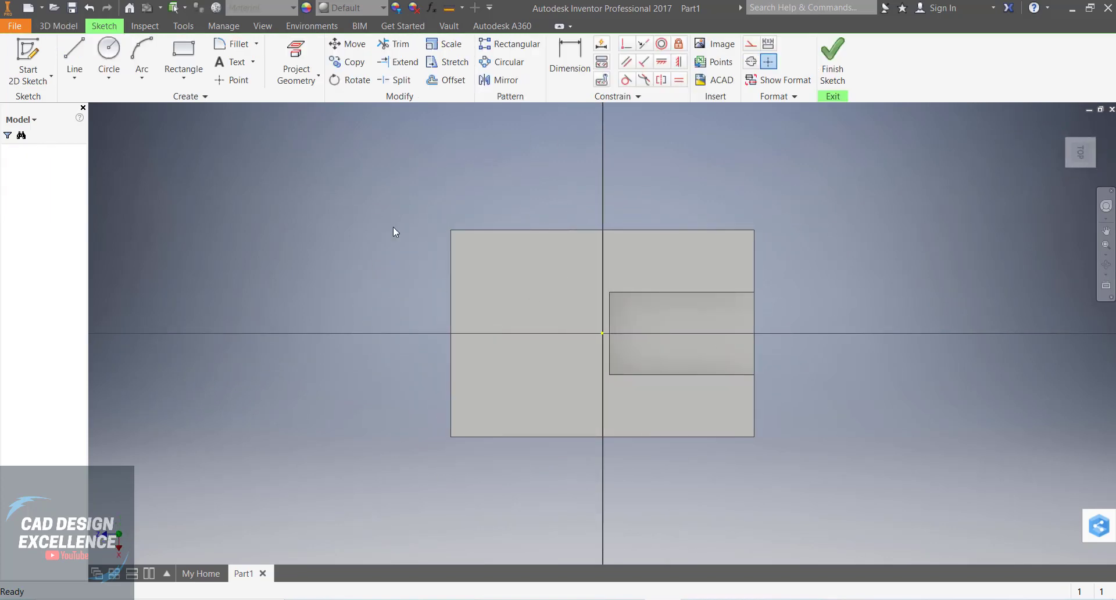
click(184, 52)
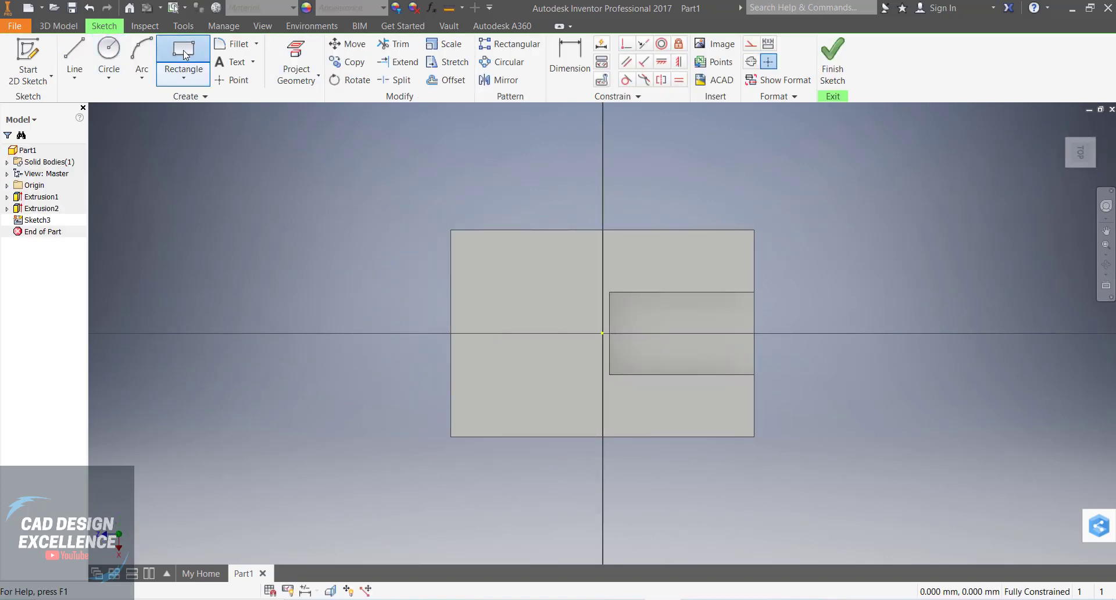
click(640, 376)
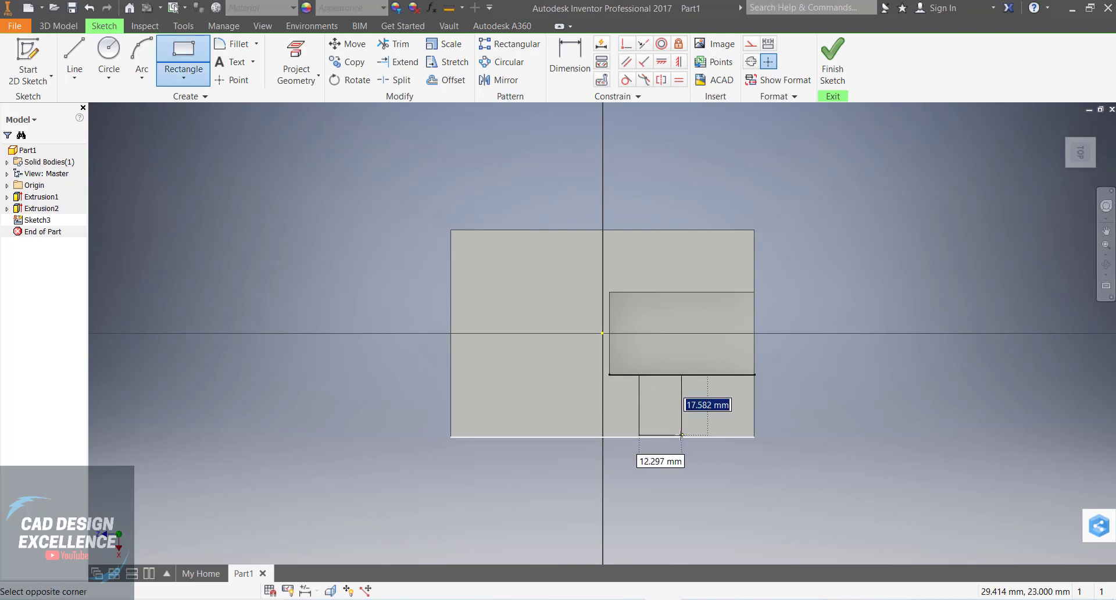
click(681, 437)
key(Escape)
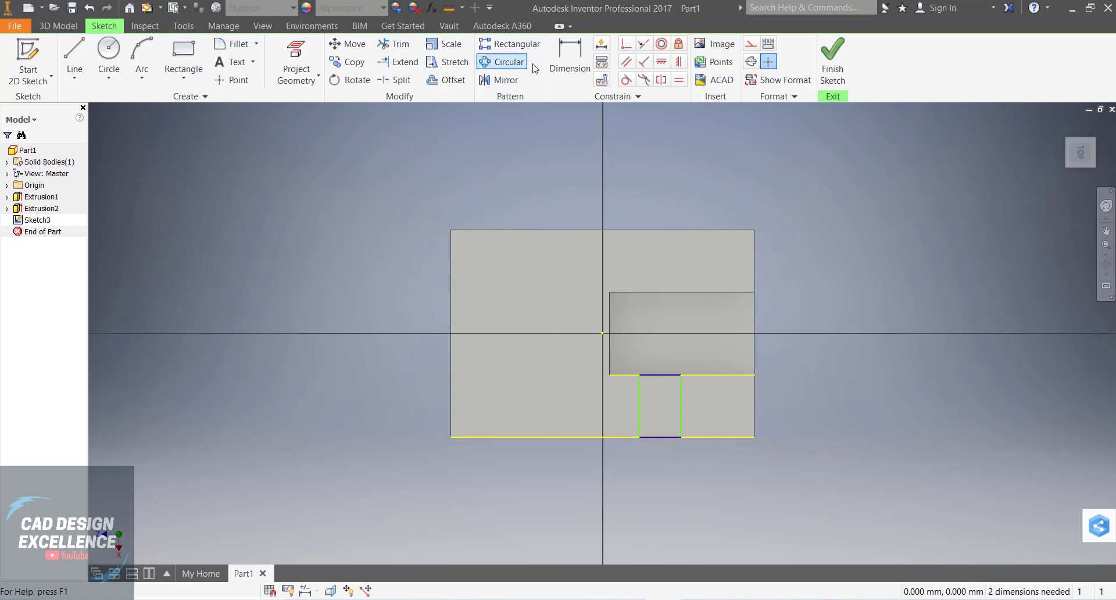
Dismiss the redundant 18 depth dimension and dimension the rectangle 24 wide
click(570, 58)
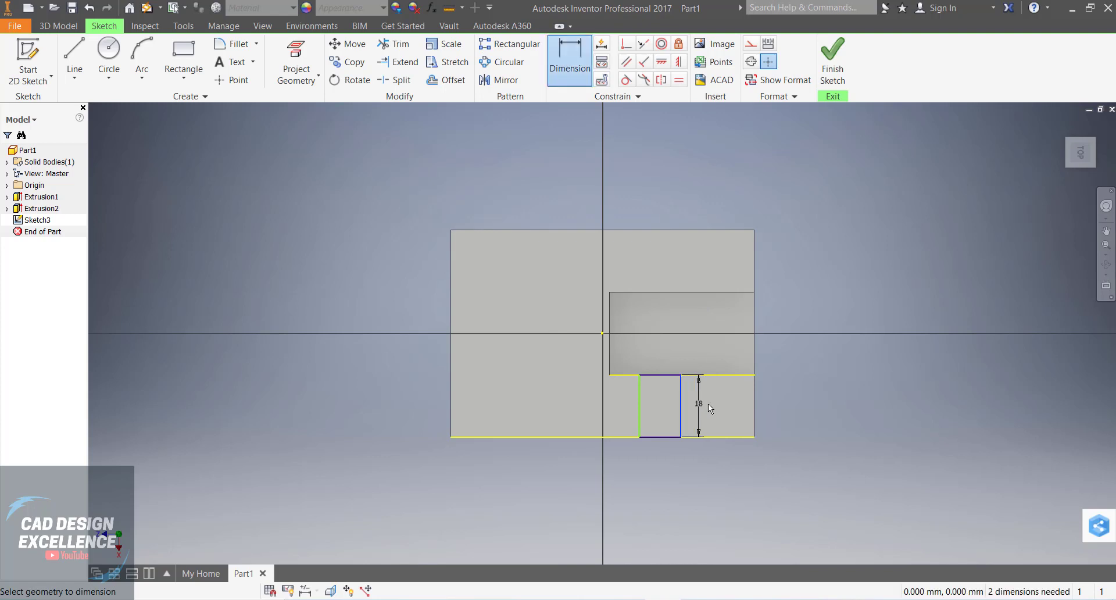
click(709, 408)
click(277, 127)
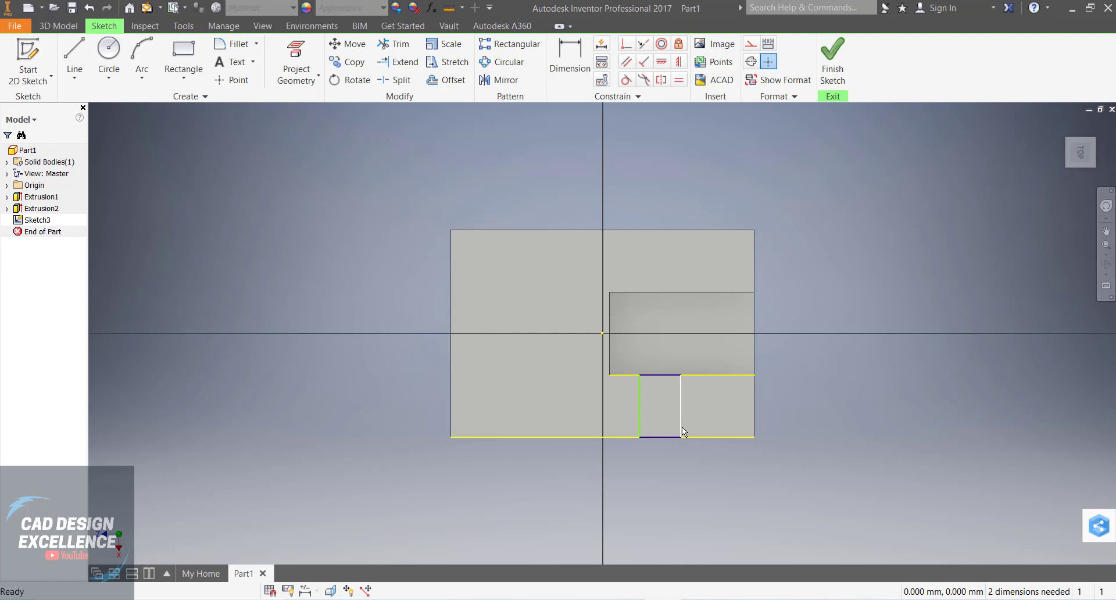
click(640, 403)
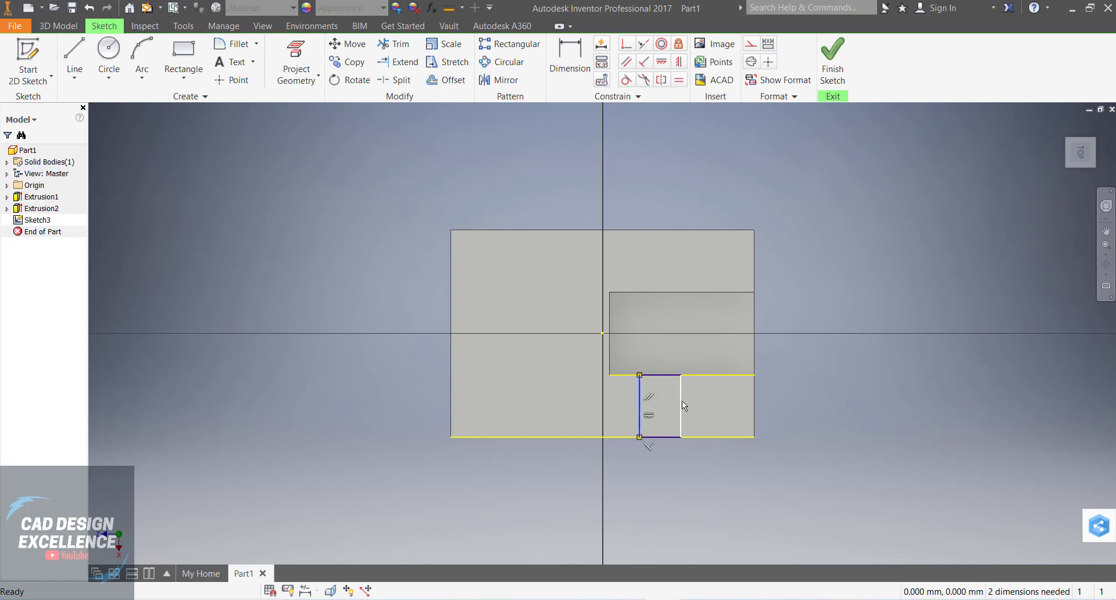
key(d)
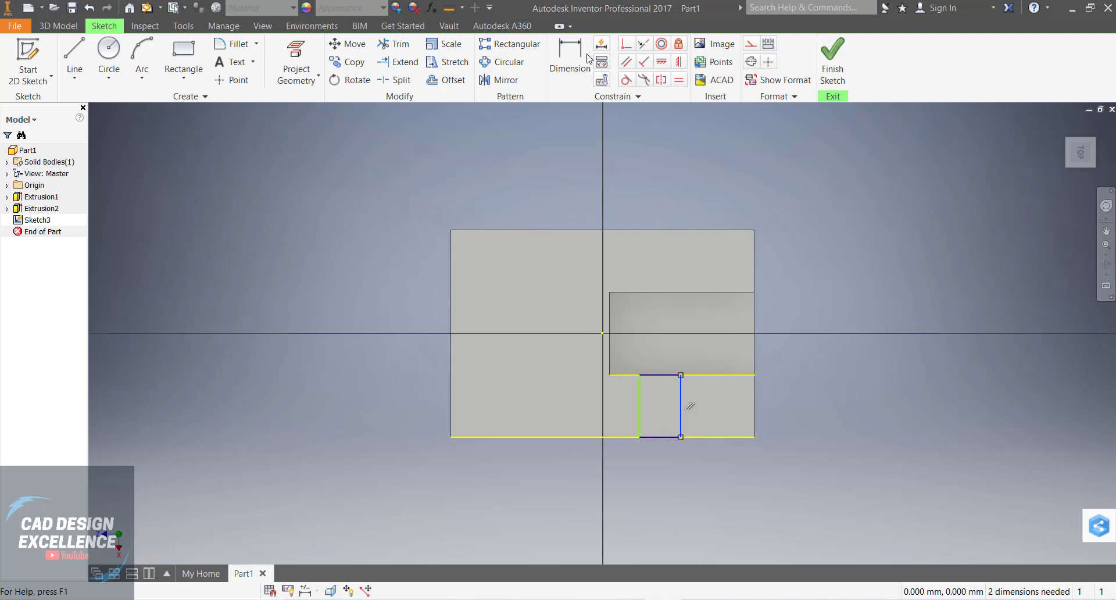
click(640, 392)
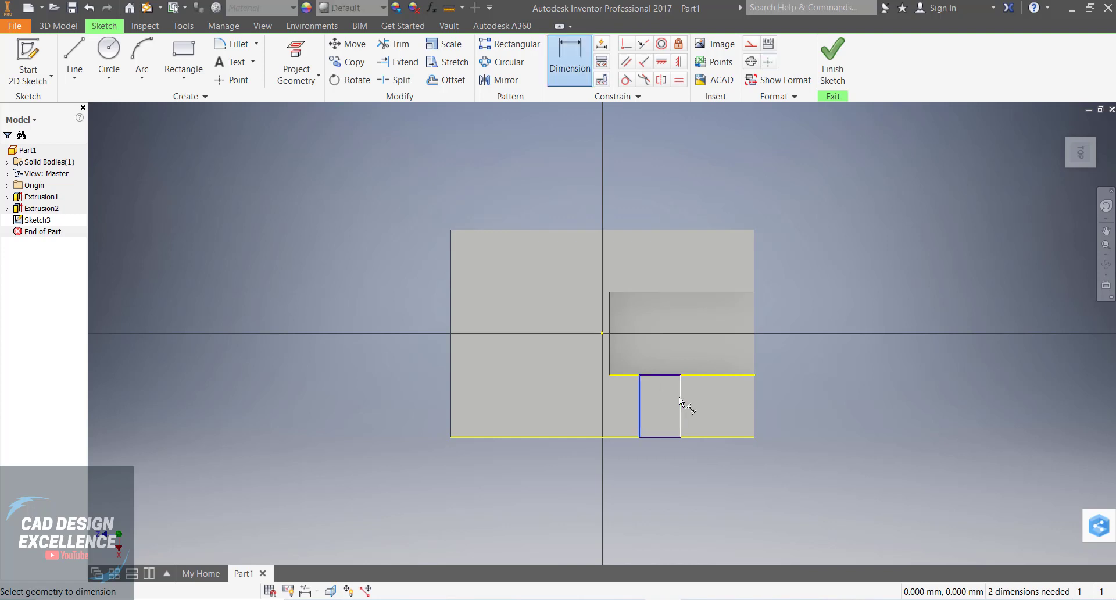
click(681, 407)
click(658, 505)
text(24)
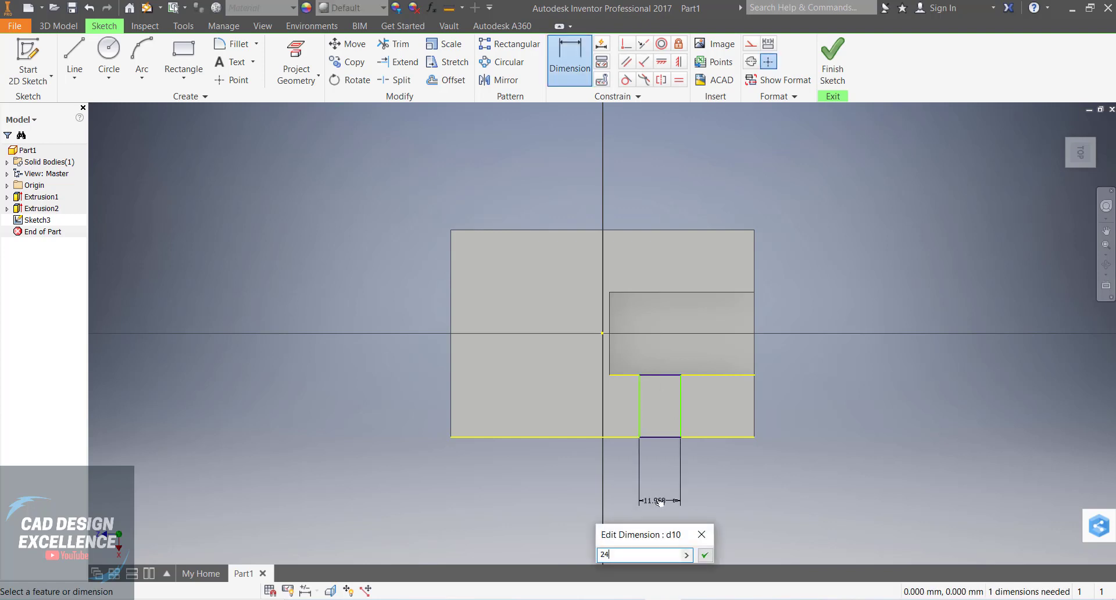
key(Return)
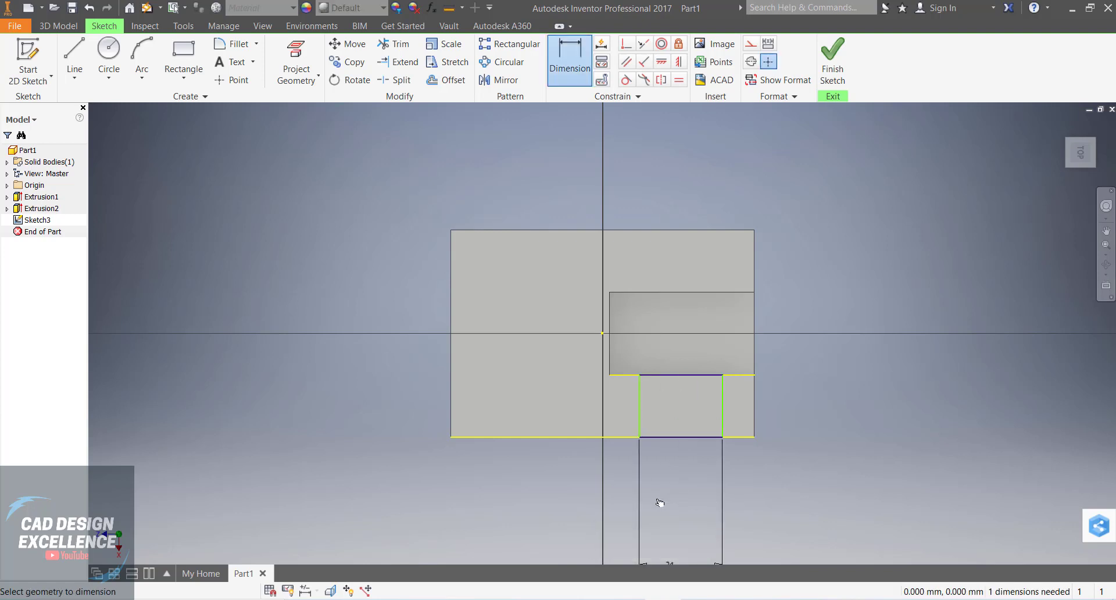
Offset the rectangle 12 from the block's right edge and finish the sketch
click(724, 402)
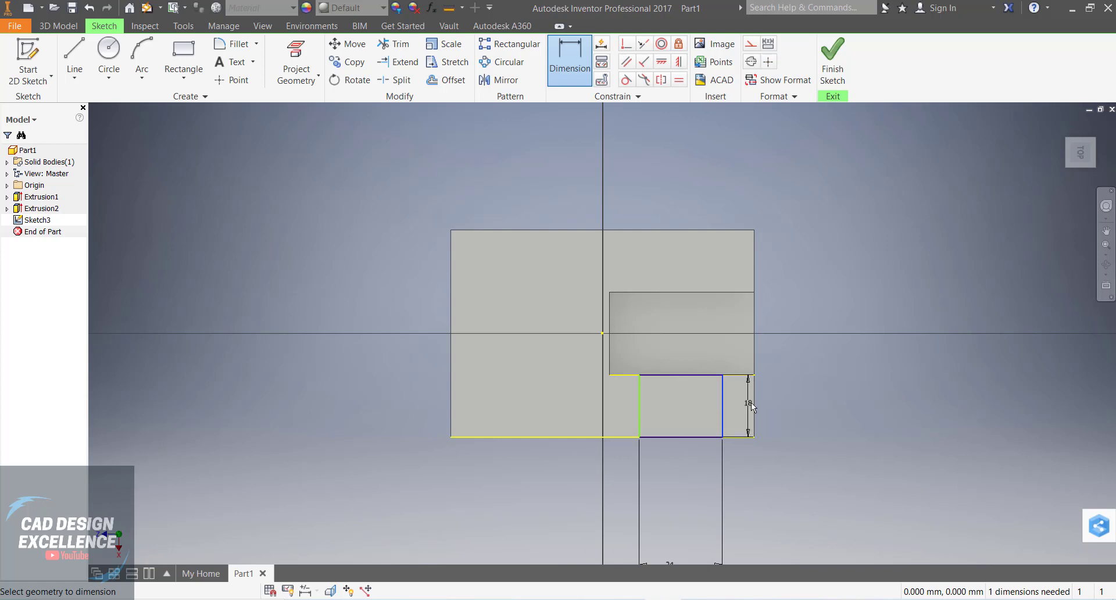
click(755, 401)
click(747, 479)
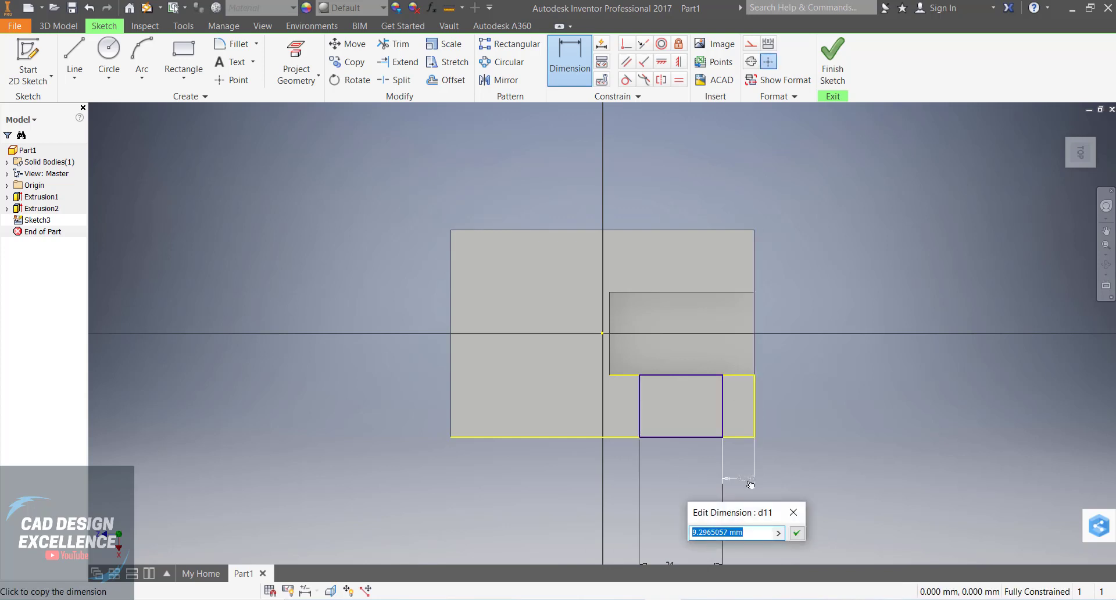
text(12)
key(Return)
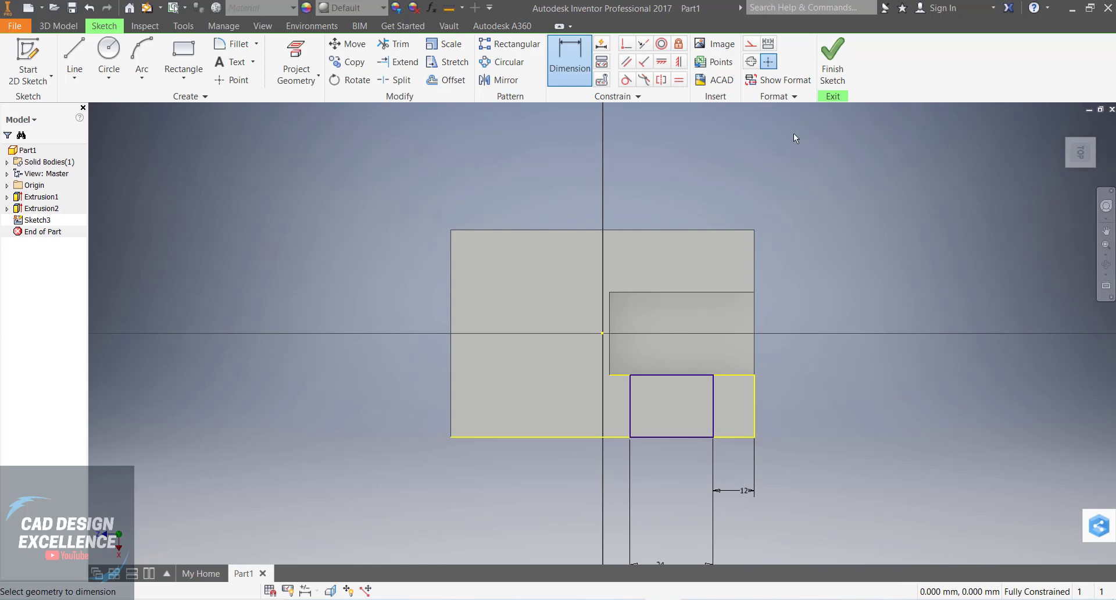
click(836, 70)
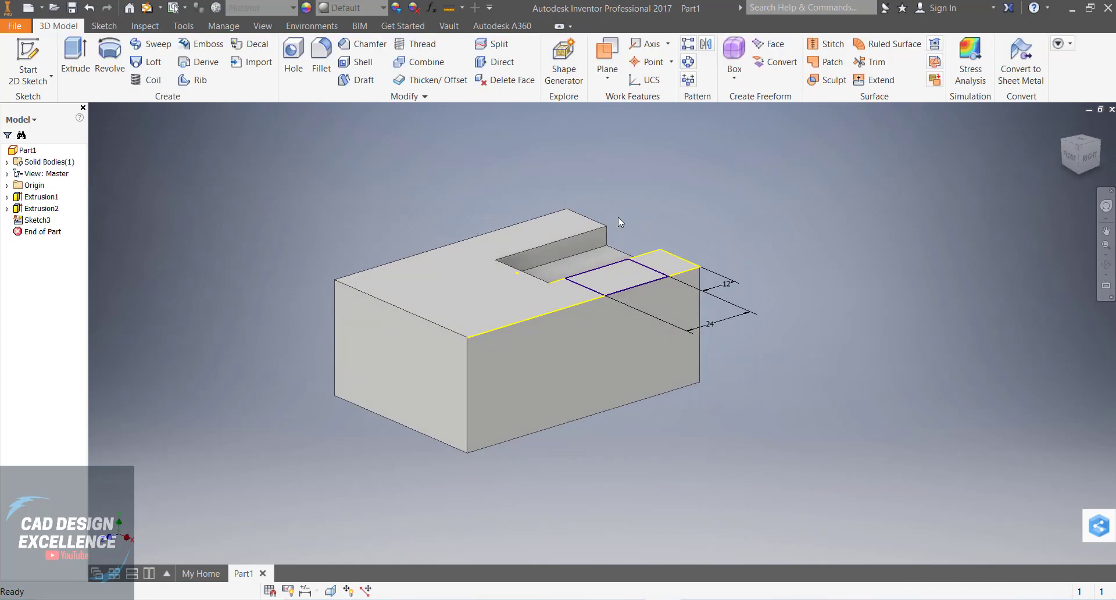
Cut the 12 × 24 rectangle 24 mm deep leaving a back-right post, then check the reference drawing
click(84, 72)
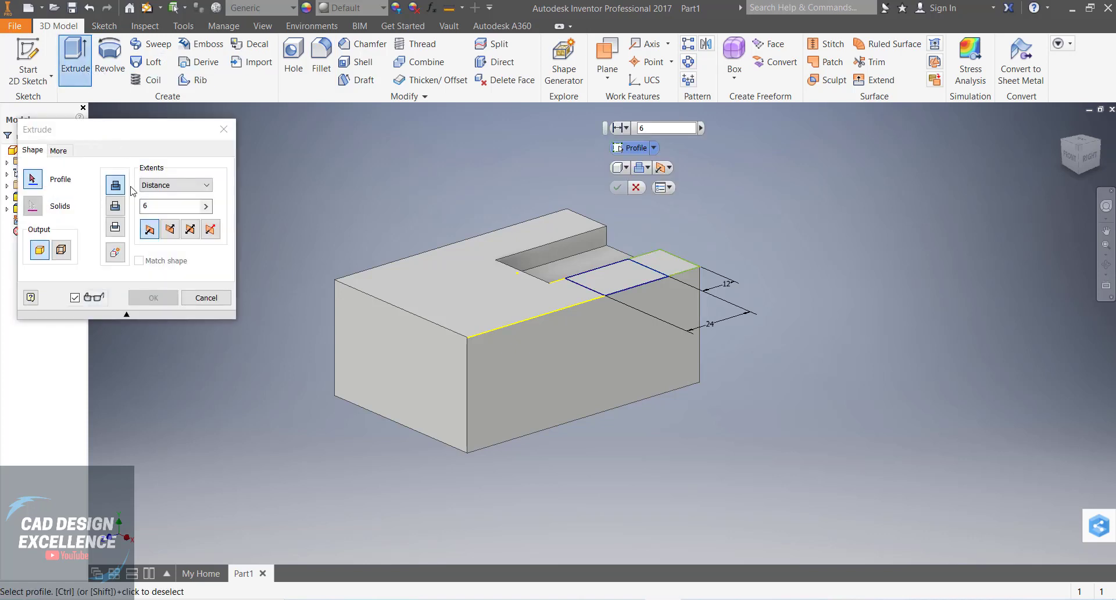
click(116, 207)
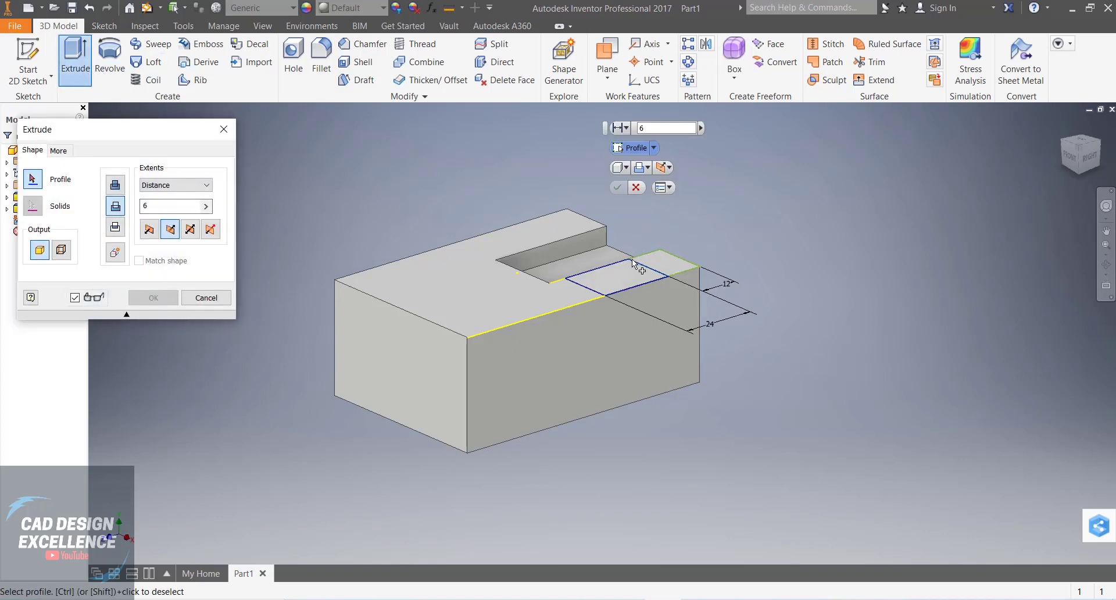
click(631, 290)
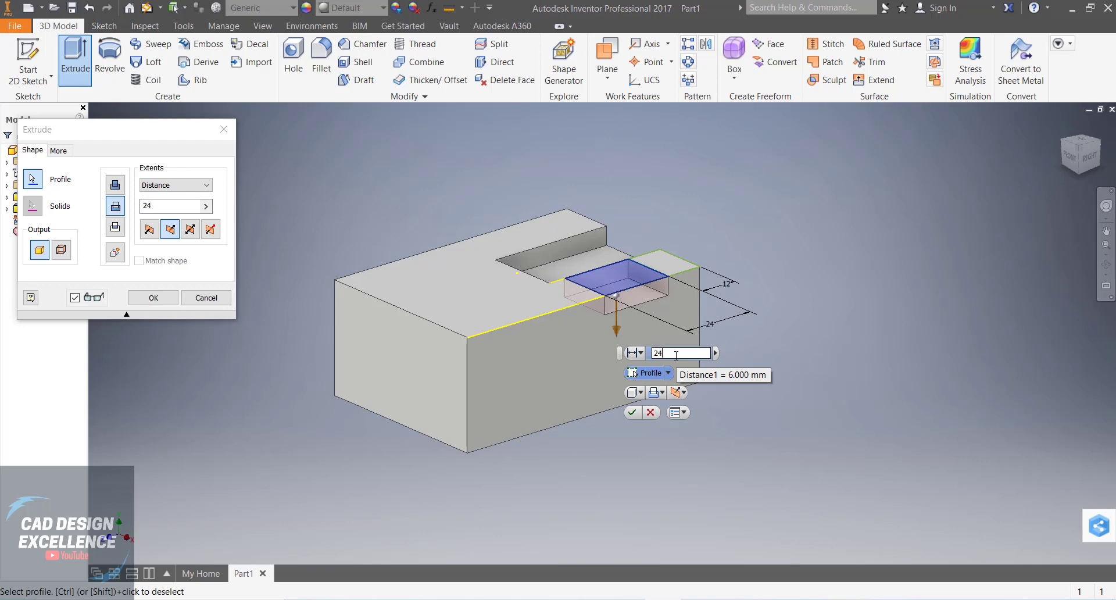
key(Return)
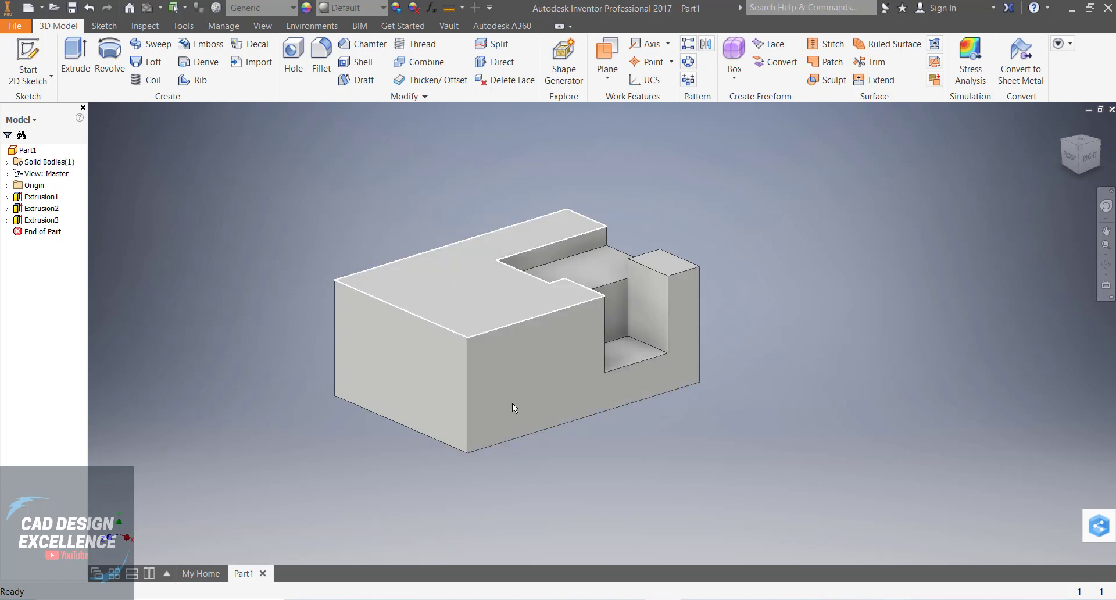
key(alt+Tab)
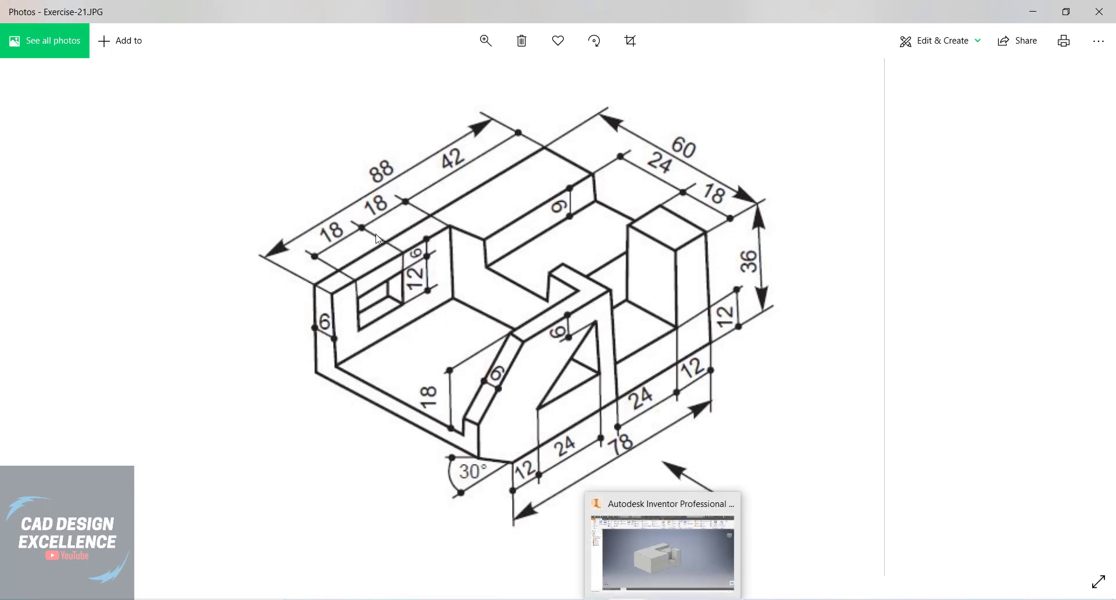
key(alt+Tab)
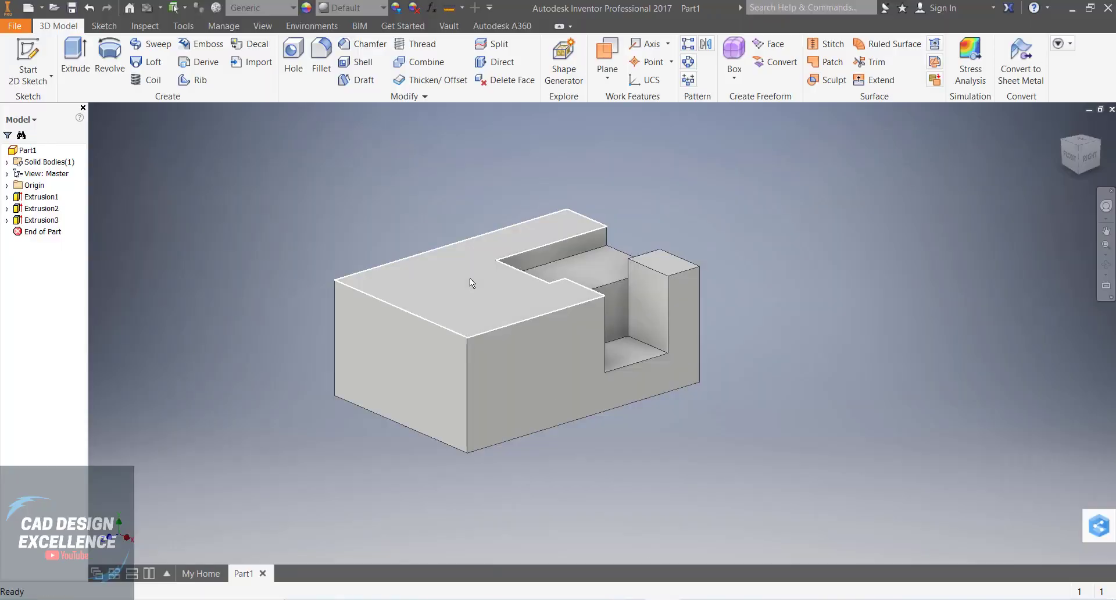
Start a sketch on the top face and draw a rectangle from the left edge
click(465, 281)
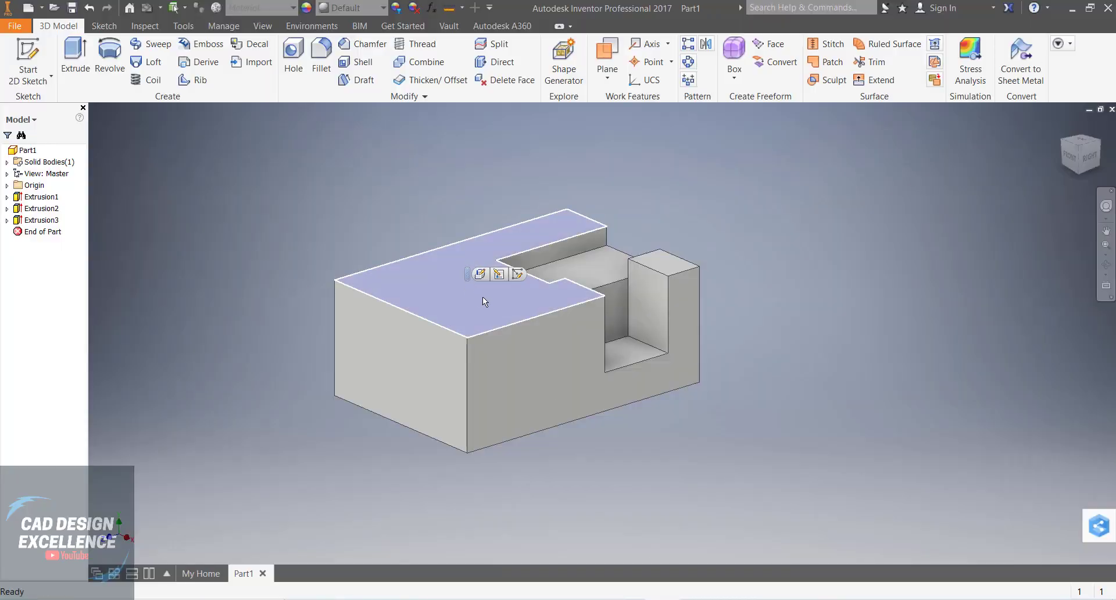
click(480, 274)
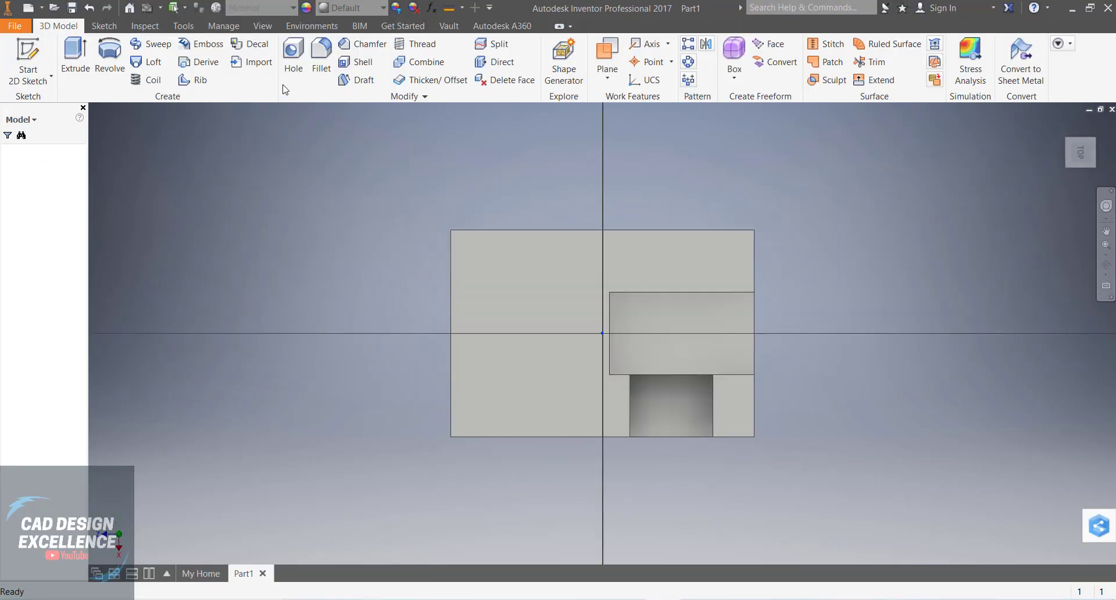
click(188, 54)
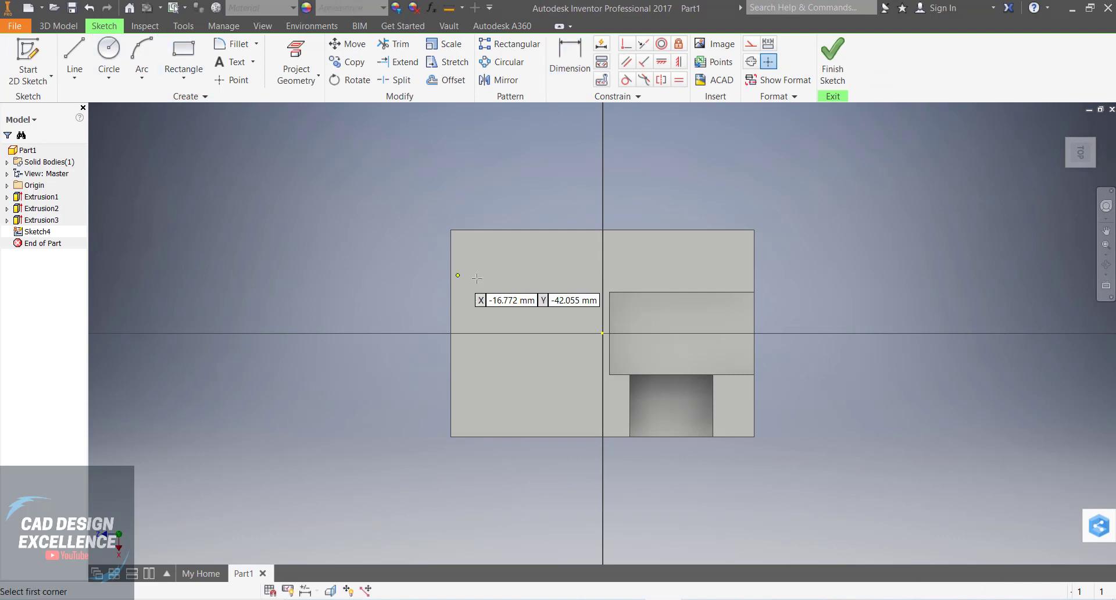
click(451, 248)
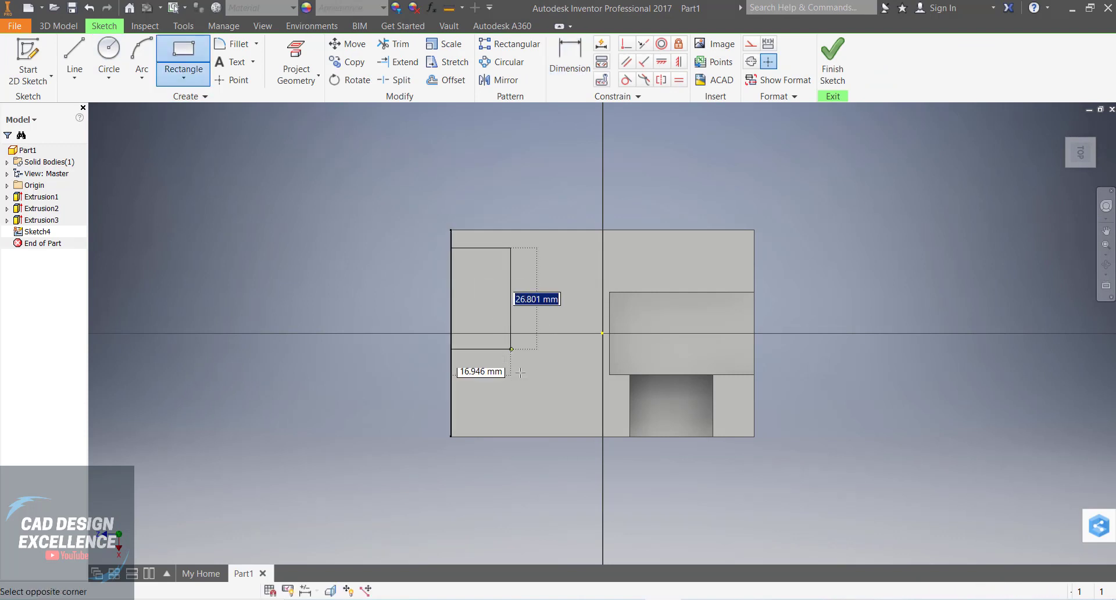
click(535, 399)
key(Escape)
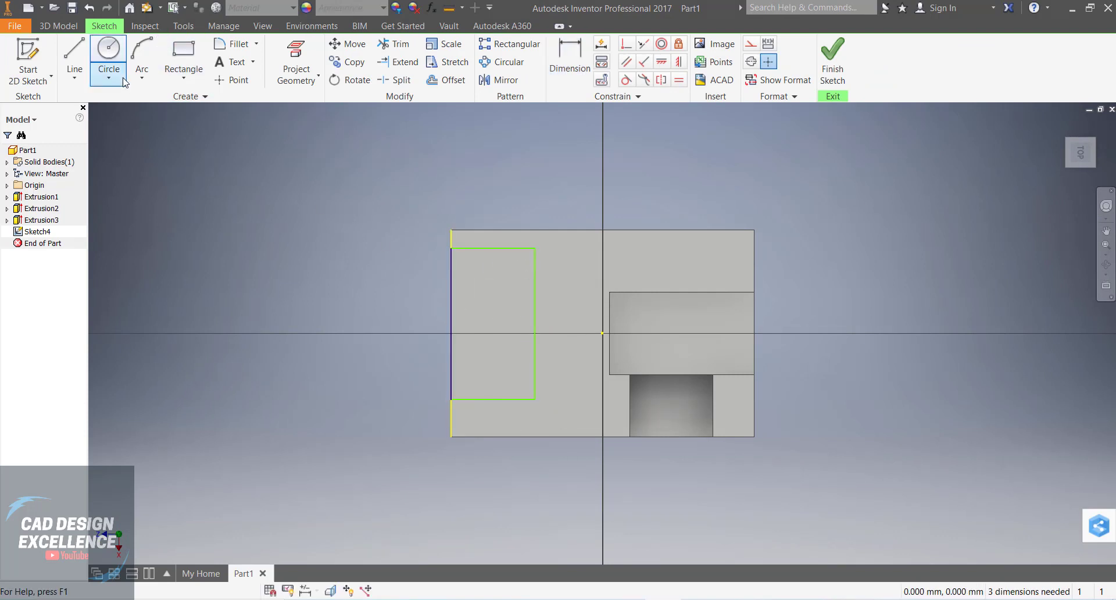
Inset the rectangle 6 from both the top and bottom long edges
click(589, 64)
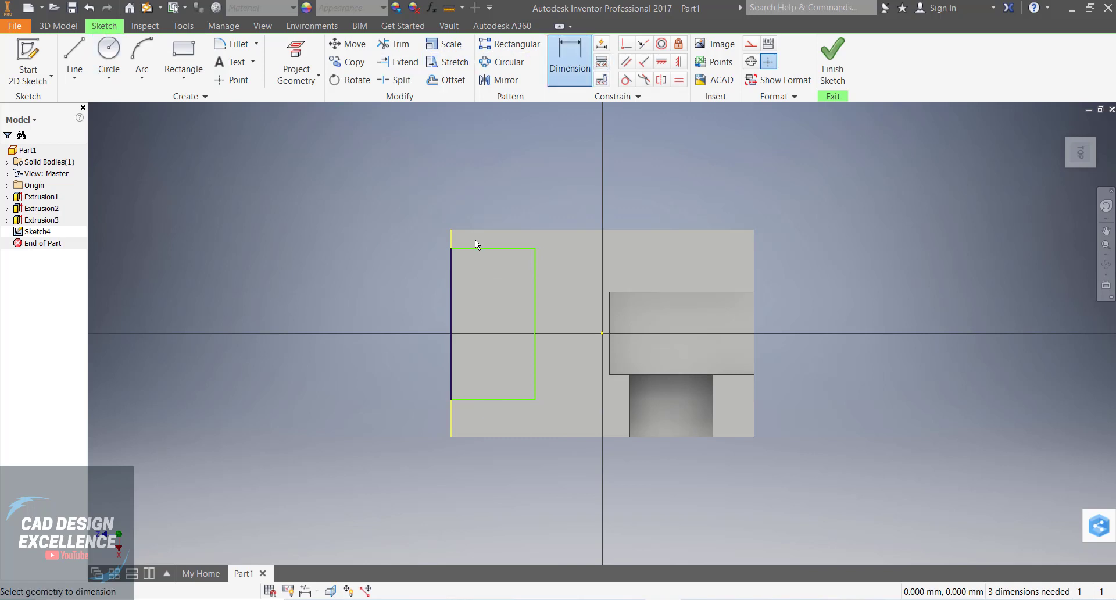
click(455, 232)
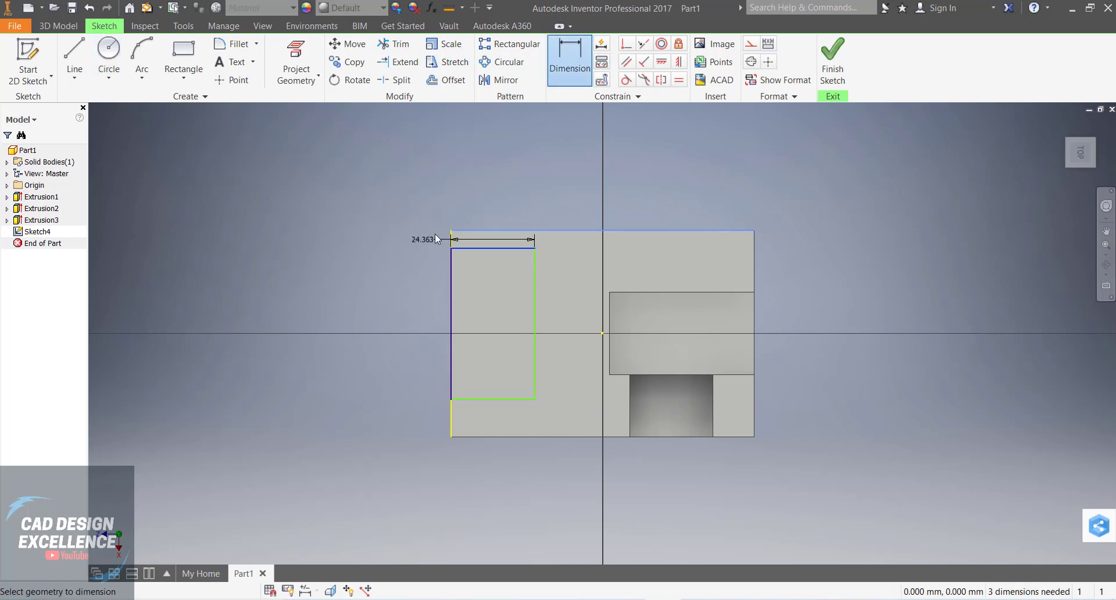
click(466, 248)
click(421, 232)
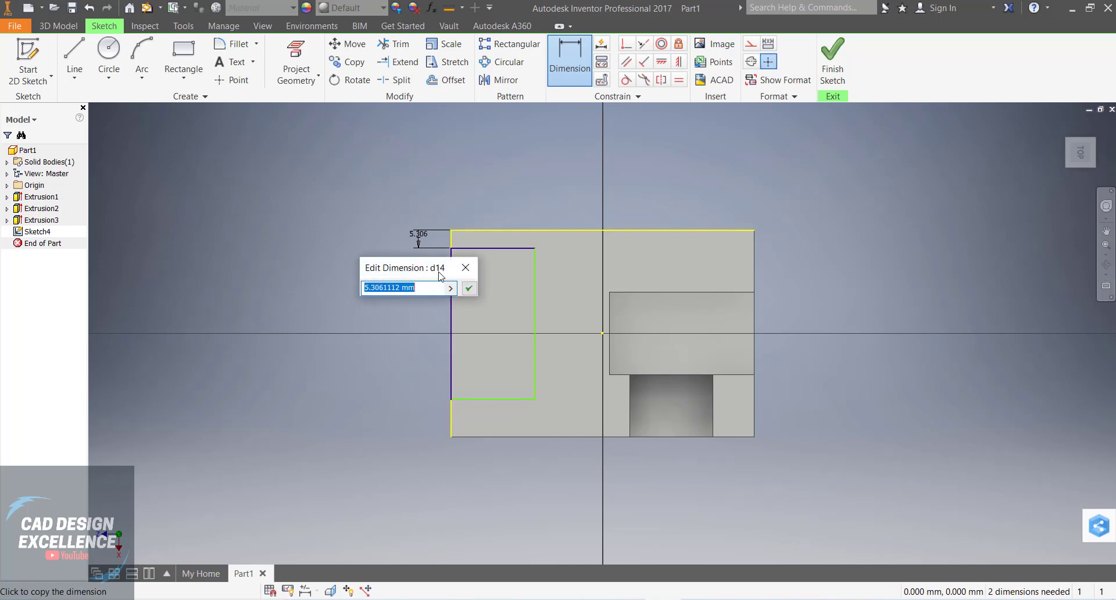
text(6)
key(Return)
click(474, 400)
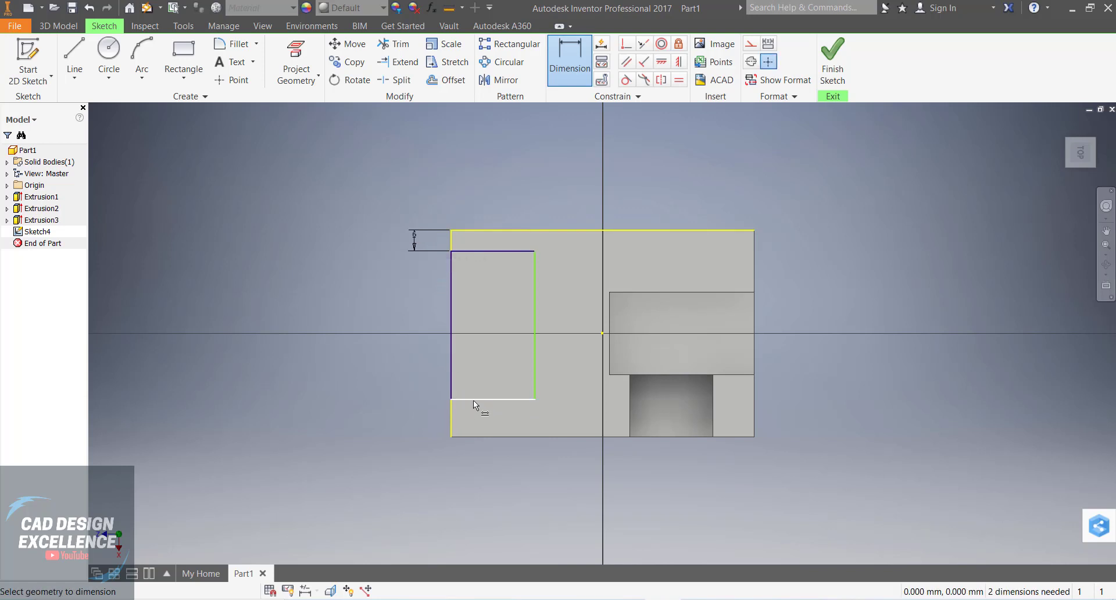
click(473, 437)
click(419, 426)
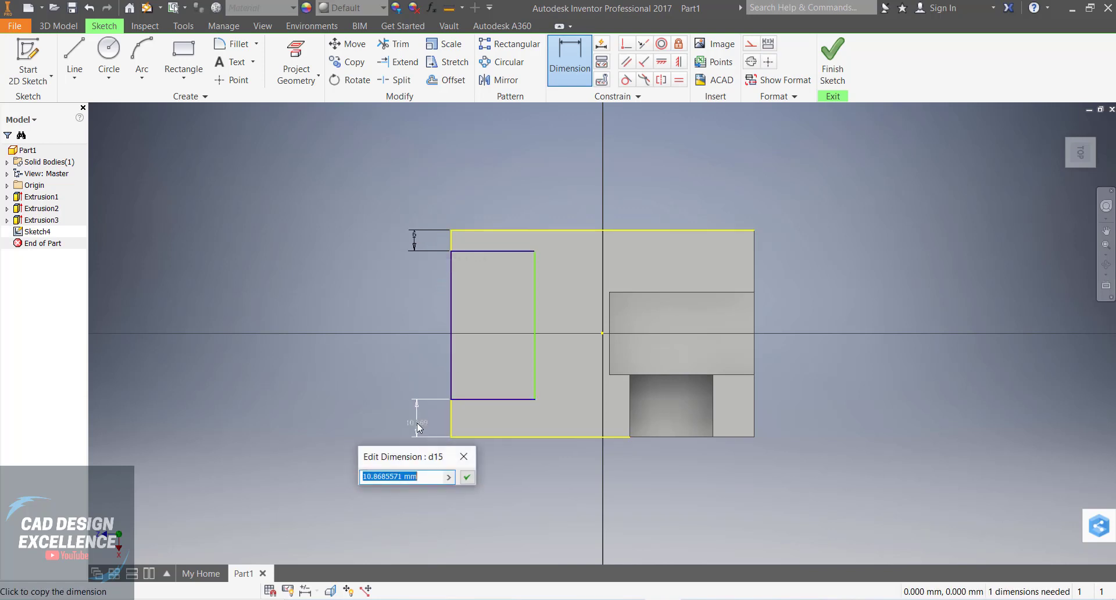
text(6)
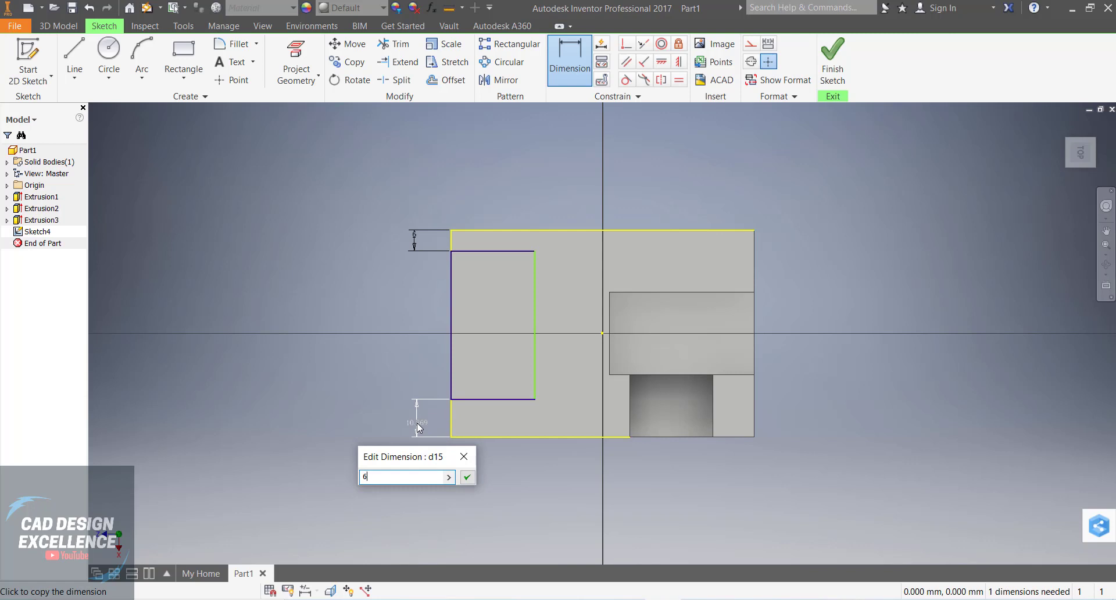
key(Return)
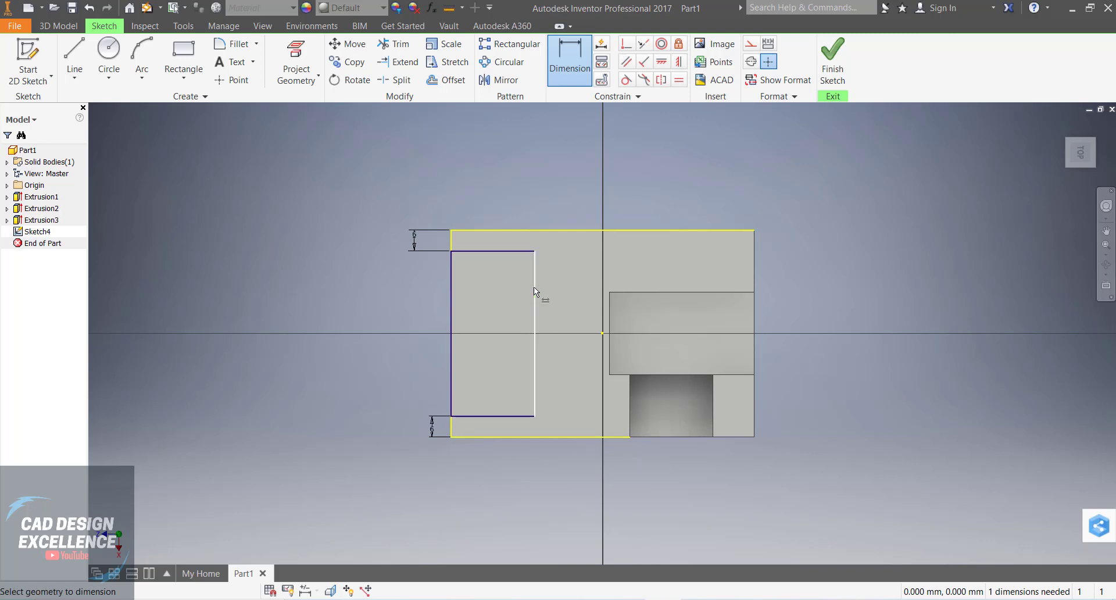
Dimension the rectangle 46 wide and finish the sketch
click(534, 288)
click(452, 296)
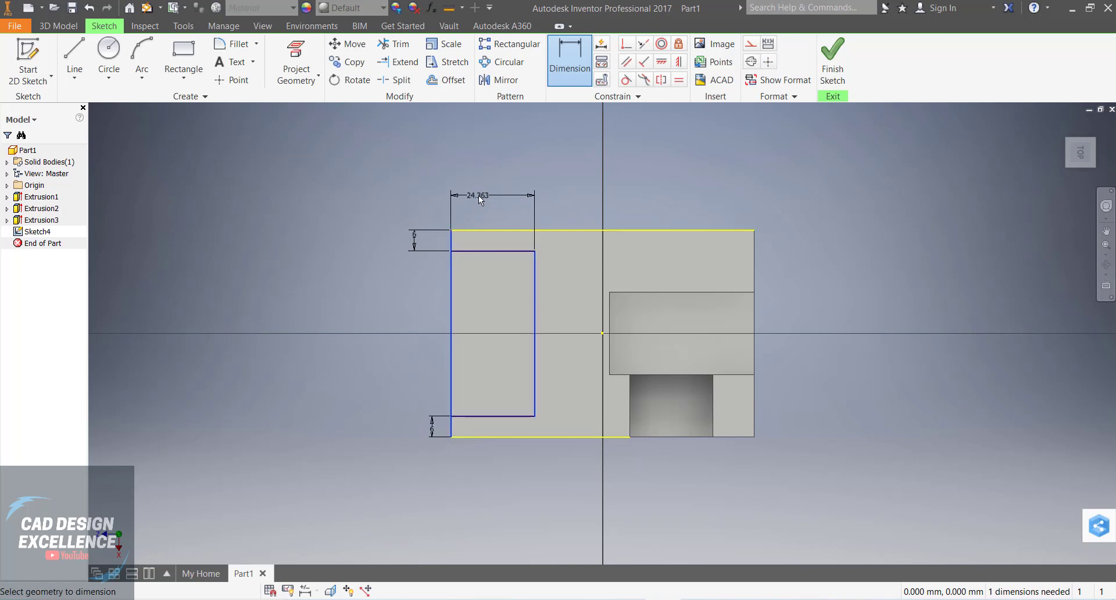
click(479, 196)
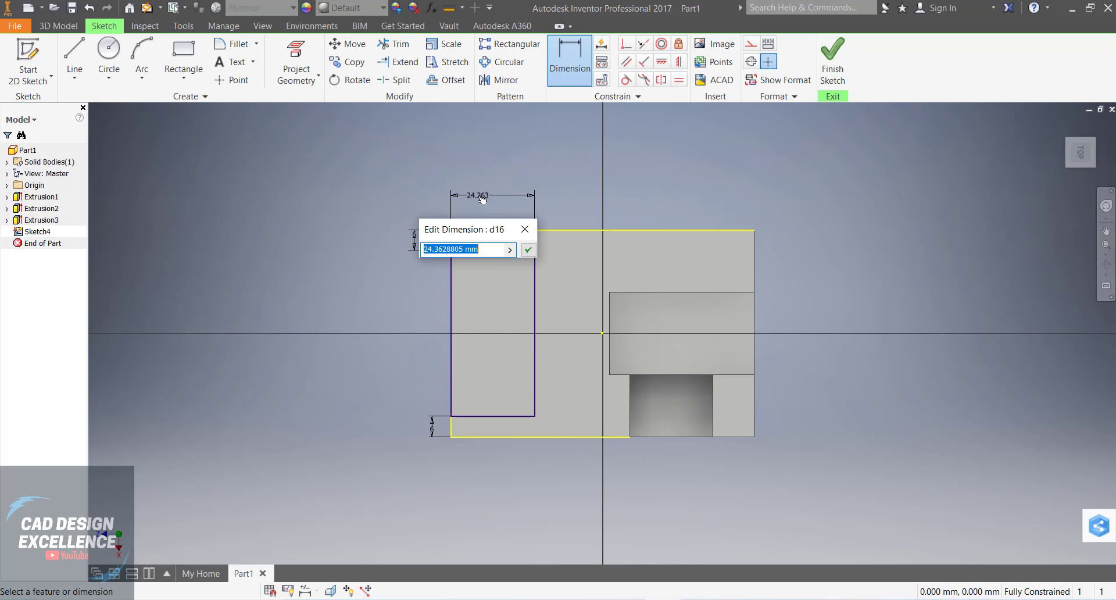
text(46)
key(Return)
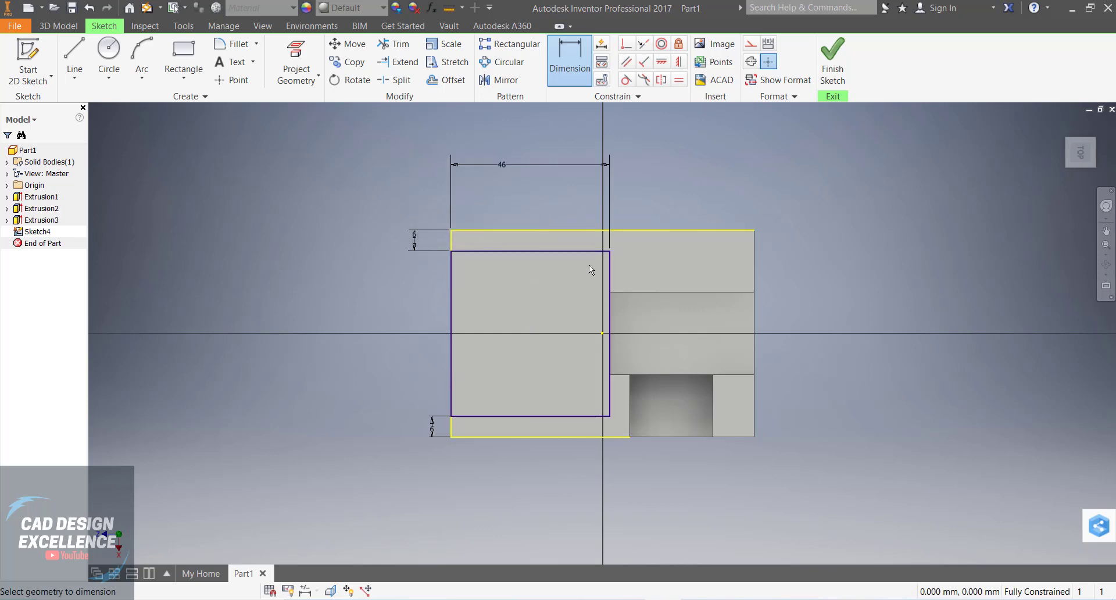
click(833, 61)
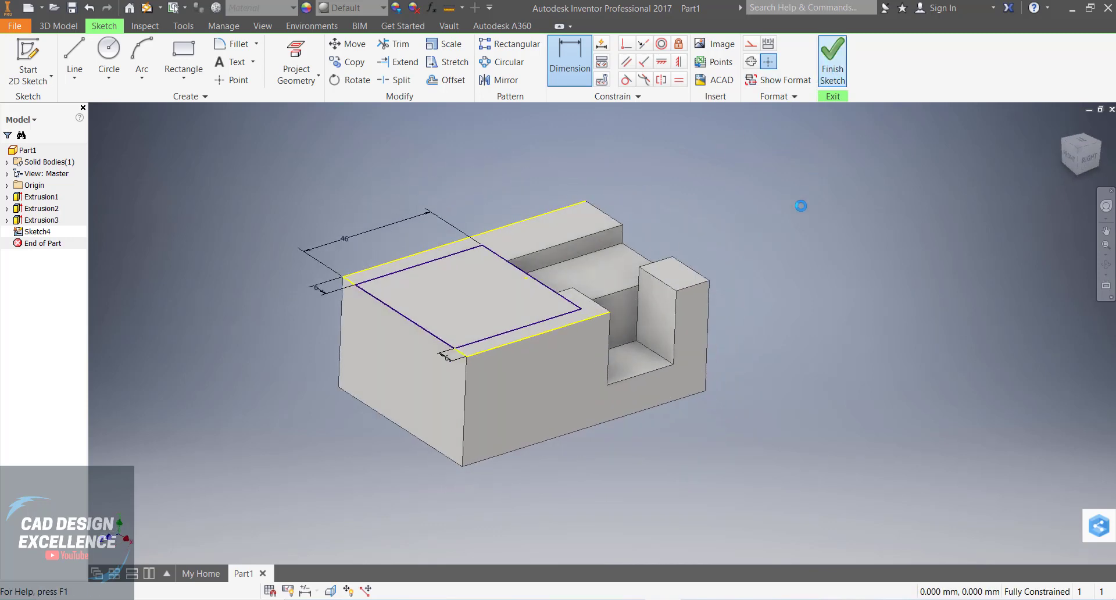
click(68, 64)
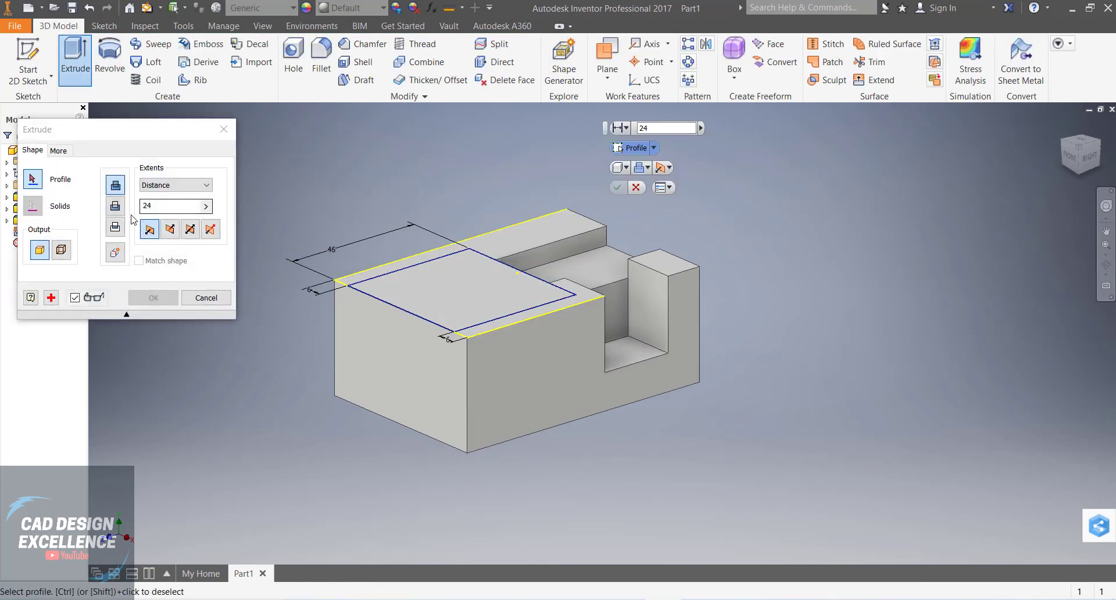
Cut the 46-wide rectangle 24 mm deep into a thin-walled pocket, then reposition the view
click(399, 271)
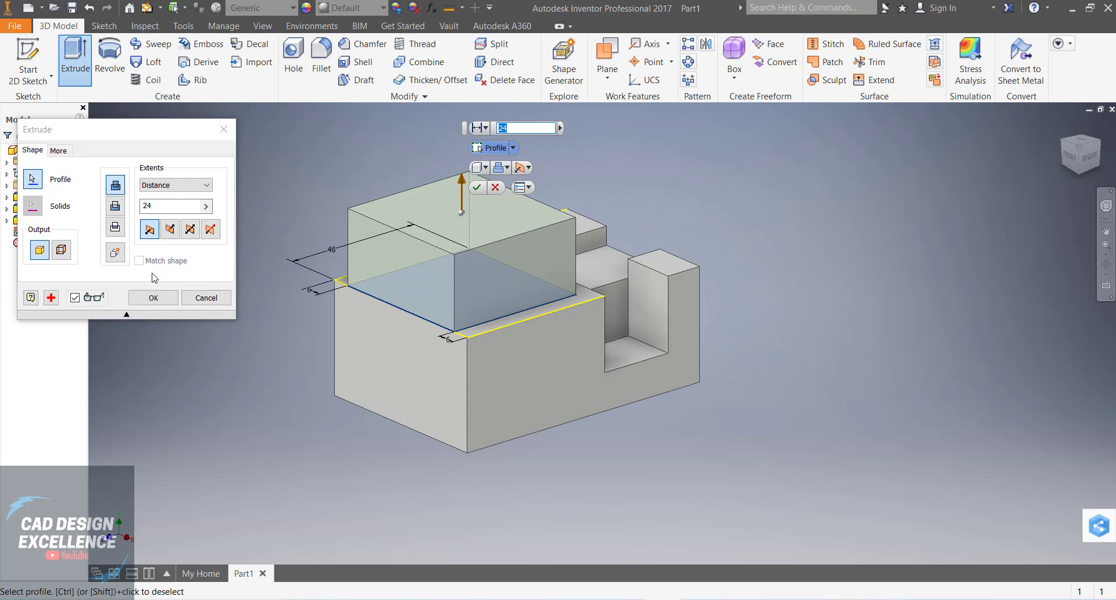
click(120, 209)
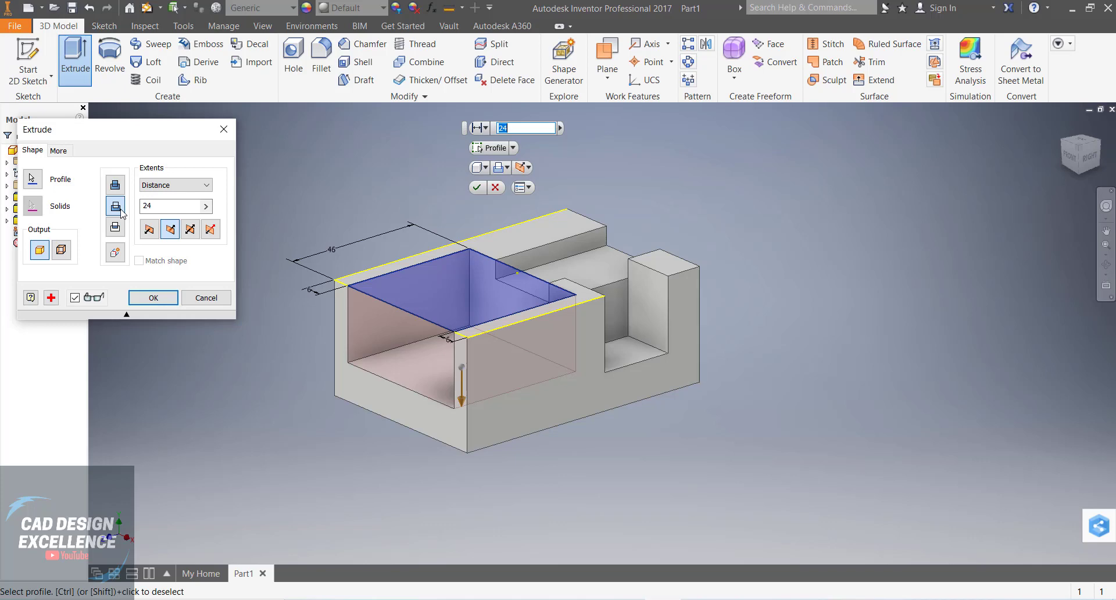
click(153, 297)
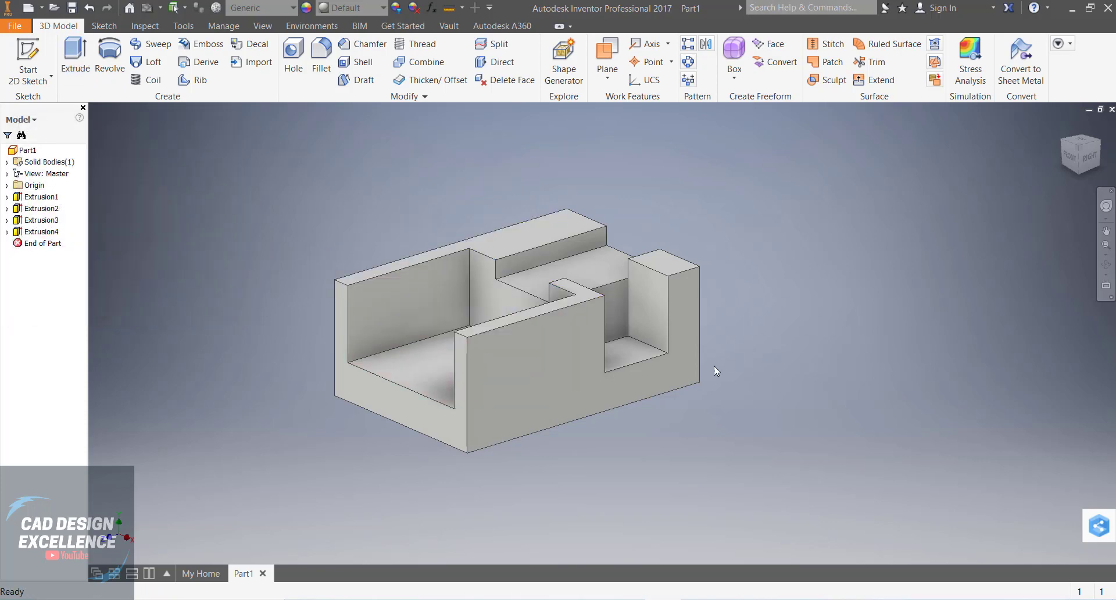
middle_drag(714, 366, 790, 342)
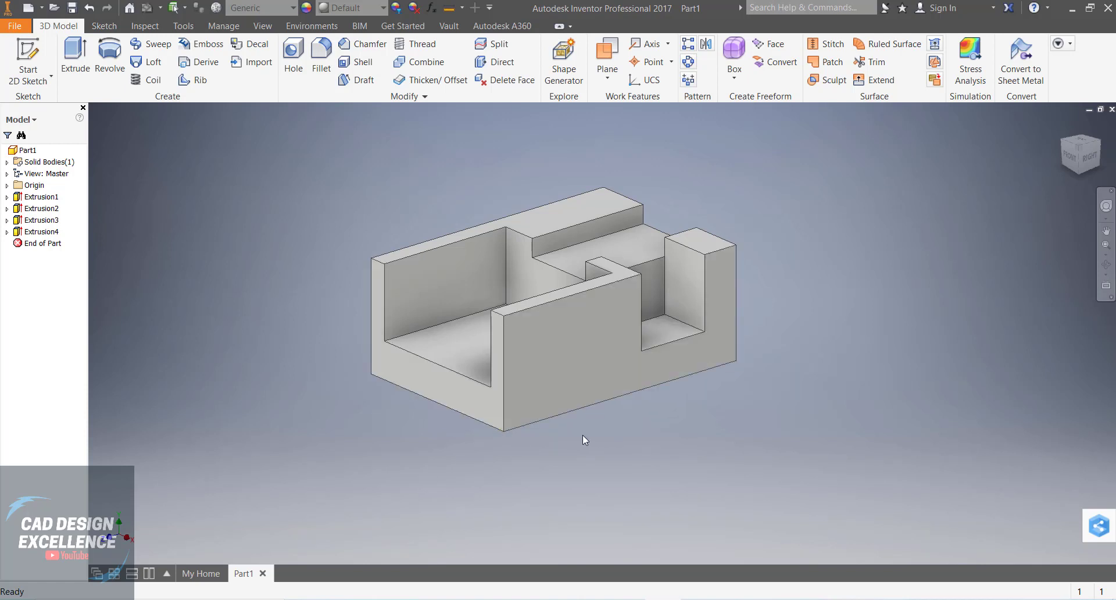
scroll(526, 431, up, 3)
scroll(526, 431, down, 5)
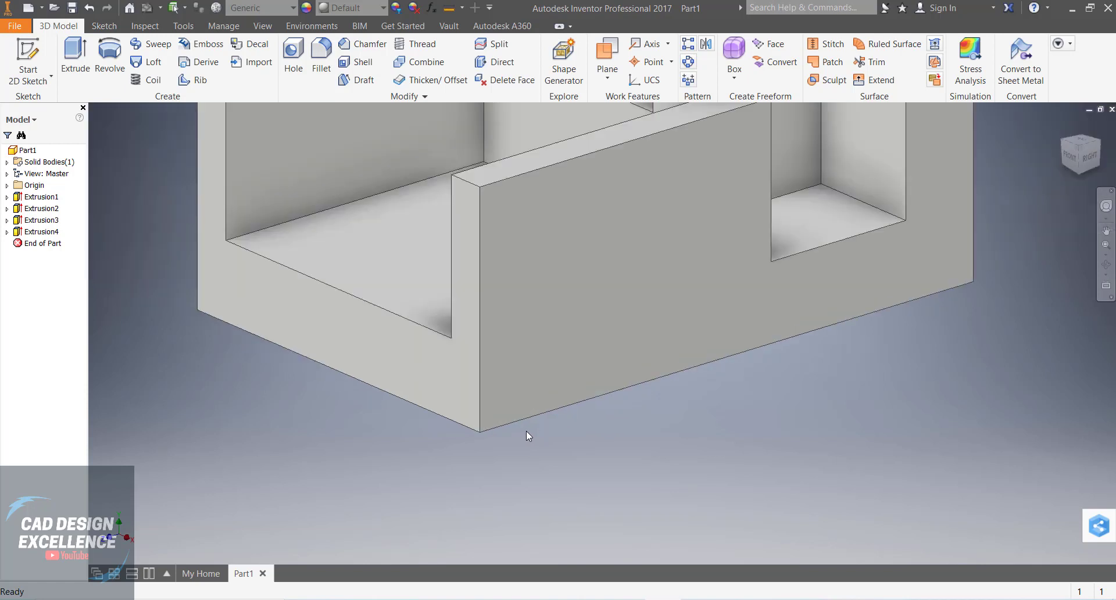
Start a chamfer using Distance and Angle, with 10 mm distance and 30° angle
click(362, 45)
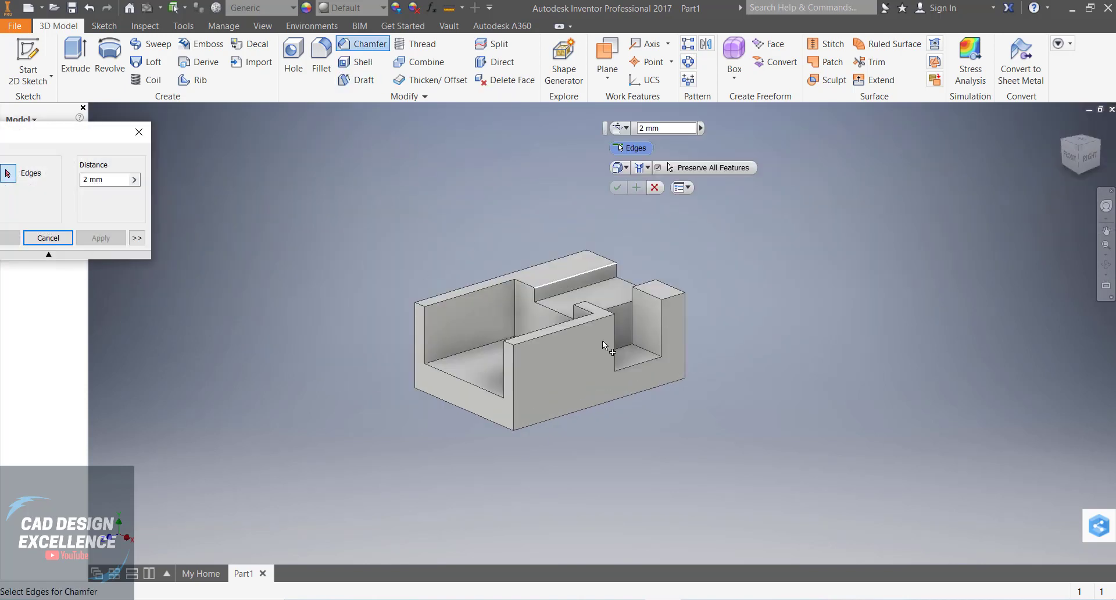
key(alt+Tab)
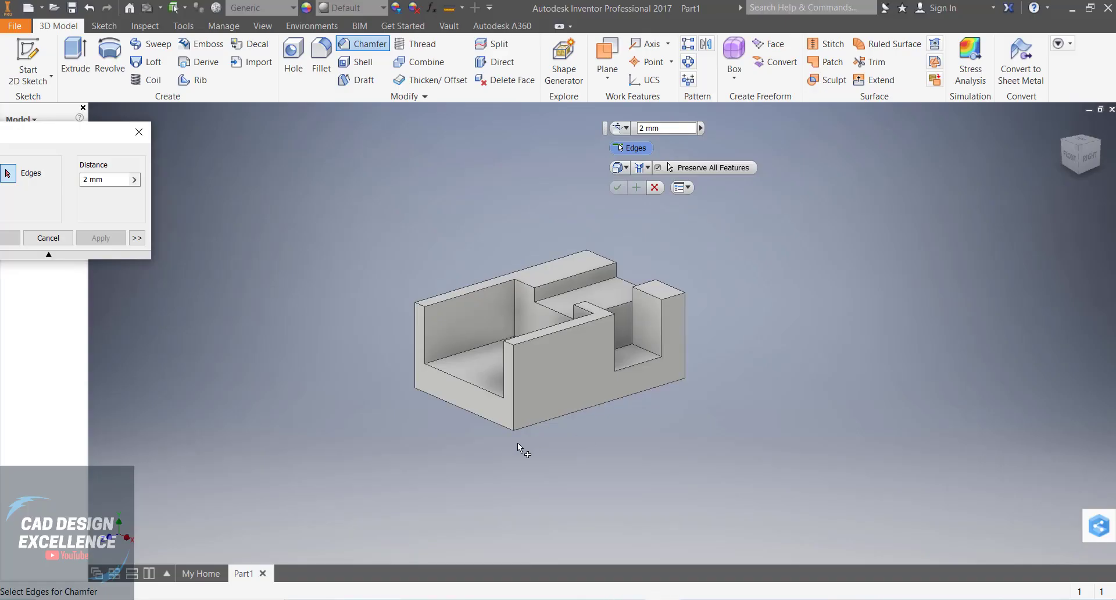
scroll(518, 442, up, 5)
scroll(518, 441, down, 2)
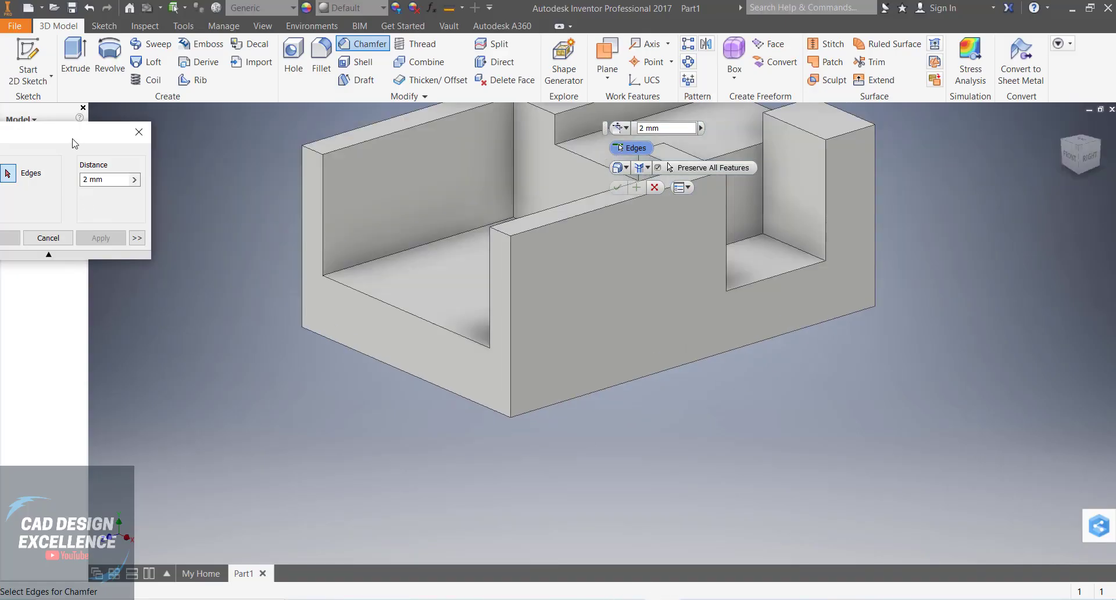
drag(75, 143, 185, 144)
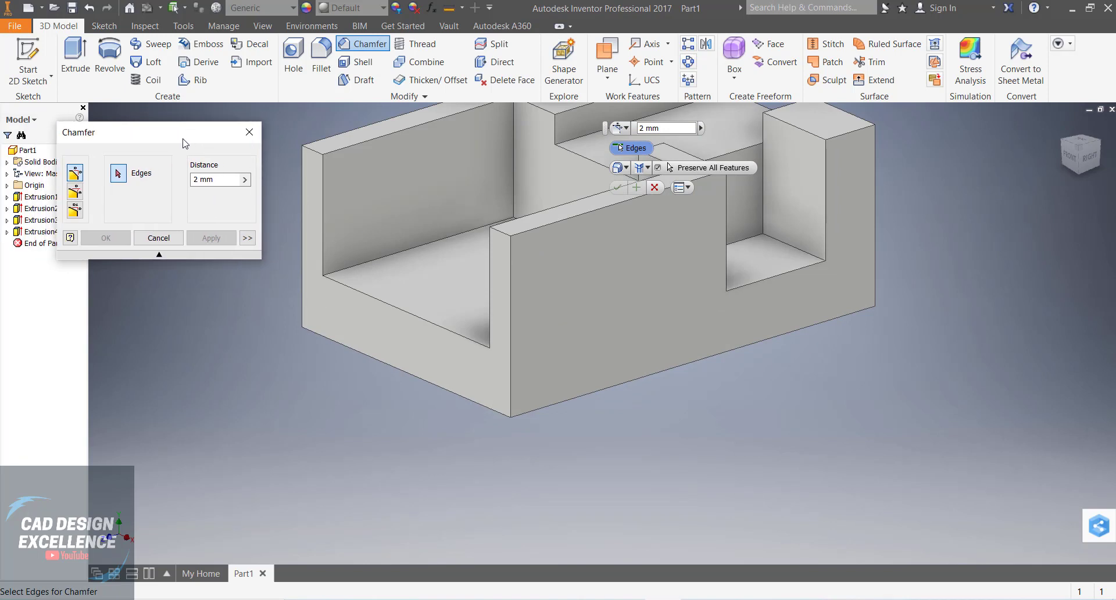
click(75, 192)
double_click(223, 181)
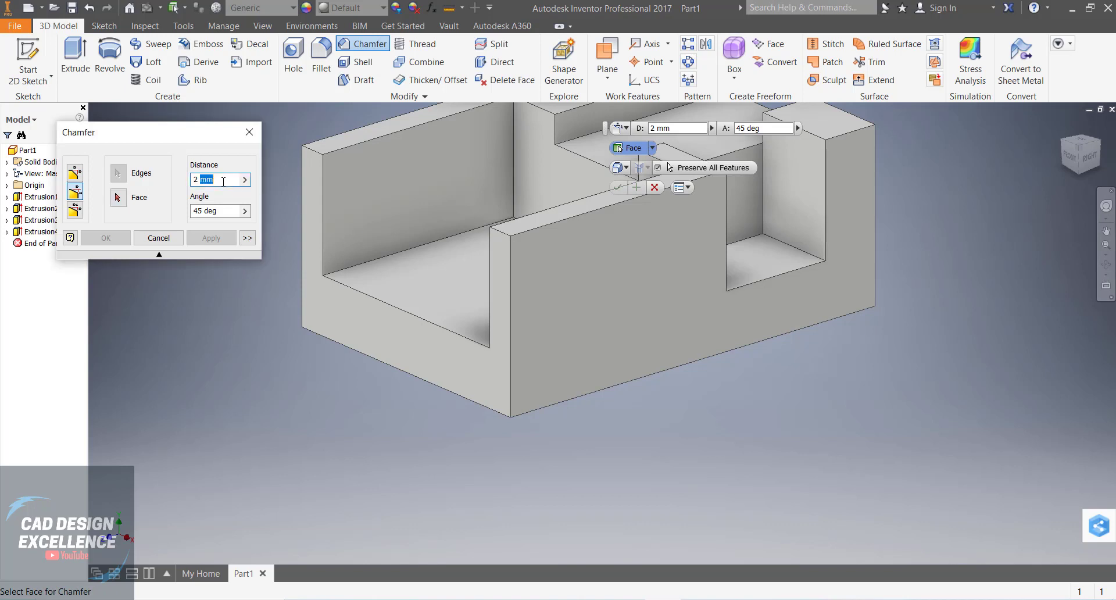
drag(224, 181, 177, 187)
text(10)
drag(221, 214, 186, 216)
text(30)
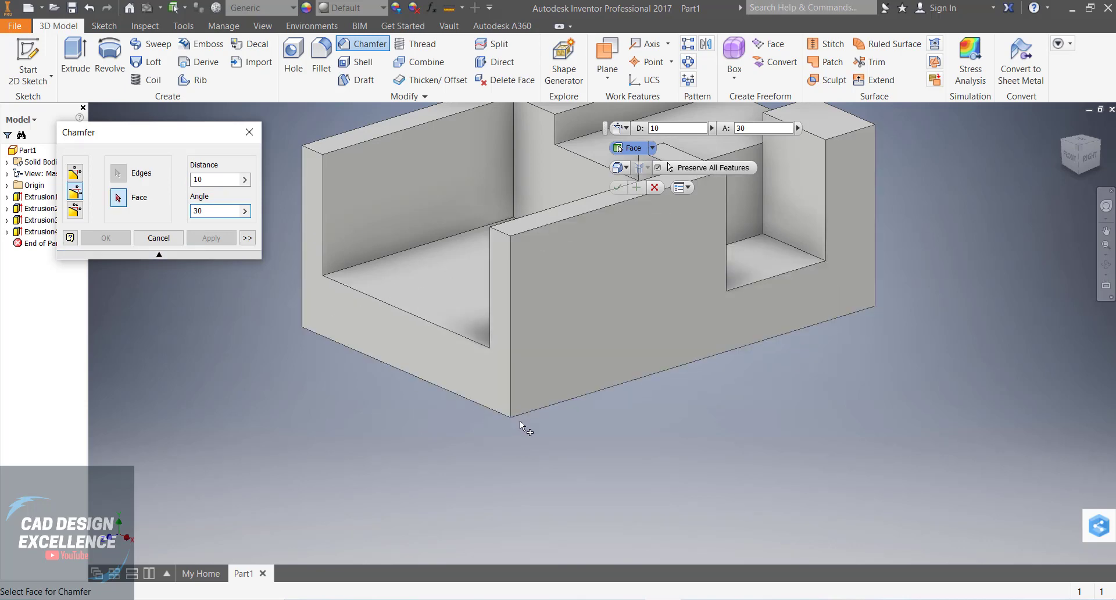
Pick the bottom face and the front wall's bottom edge, then apply the chamfer
scroll(499, 414, down, 5)
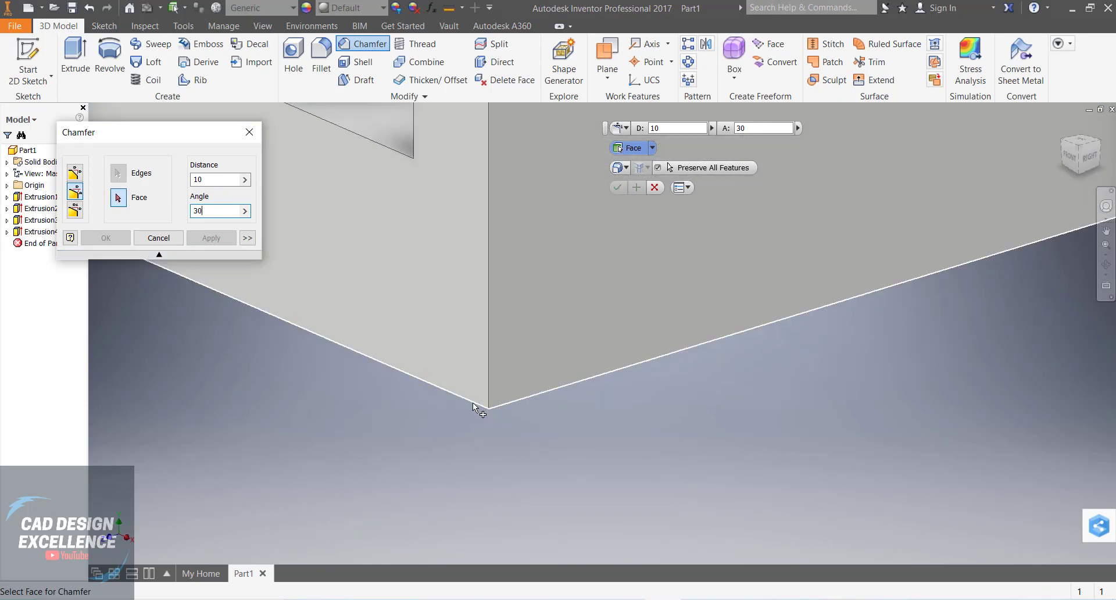
click(473, 403)
scroll(607, 430, up, 5)
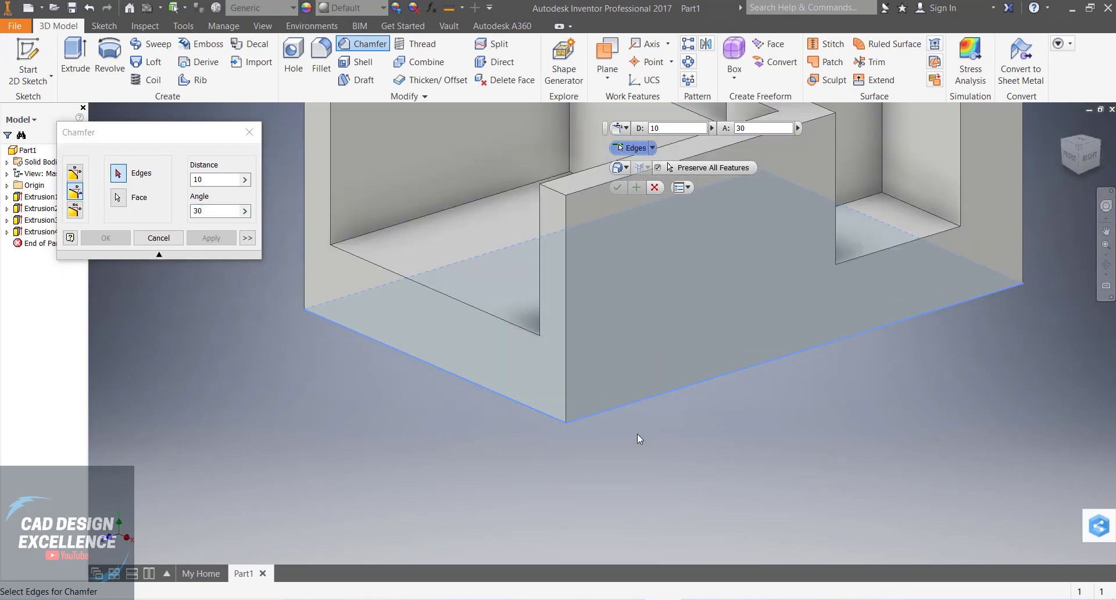
middle_drag(638, 433, 620, 369)
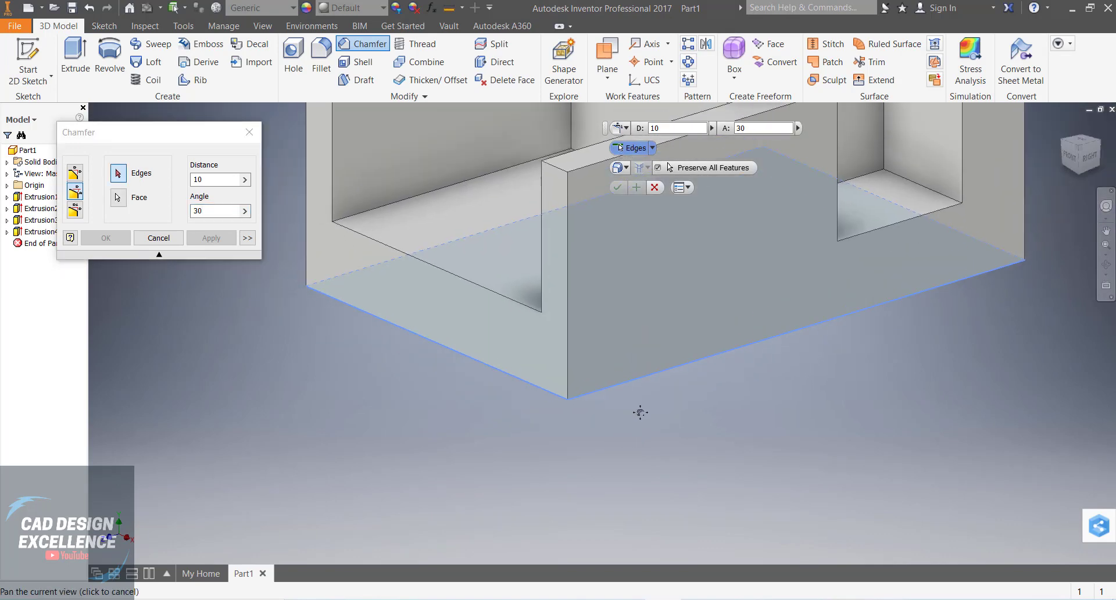
click(1107, 264)
drag(754, 456, 473, 282)
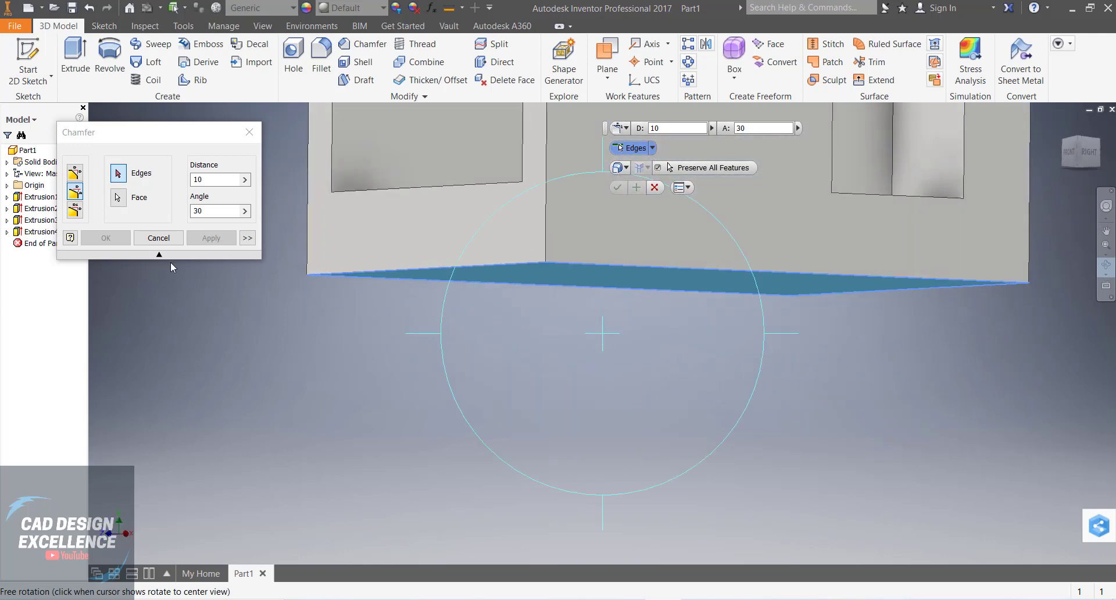
key(F2)
key(Escape)
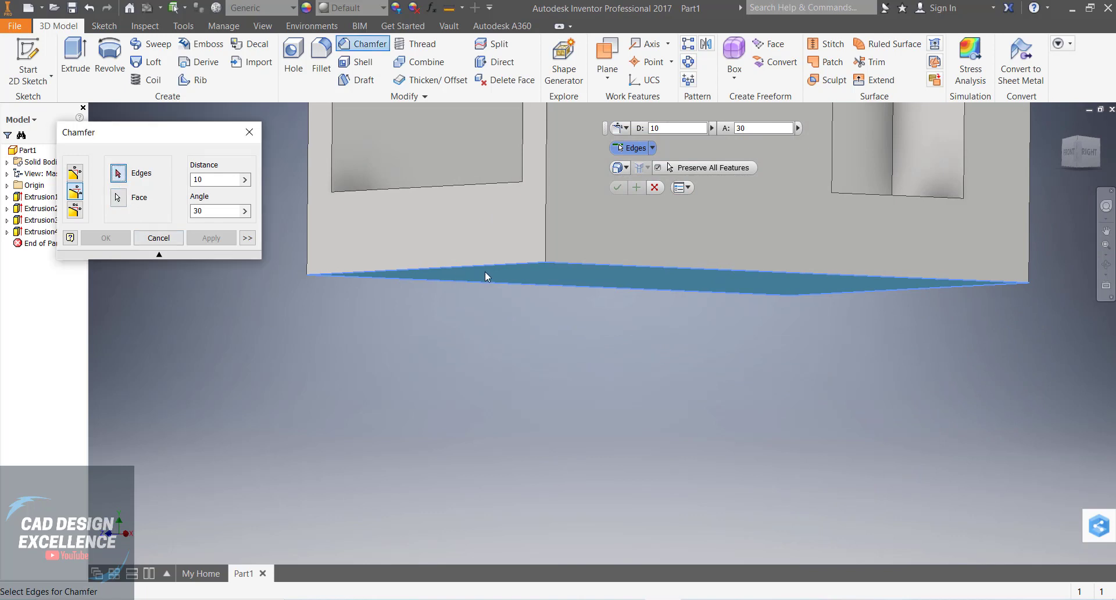
click(500, 263)
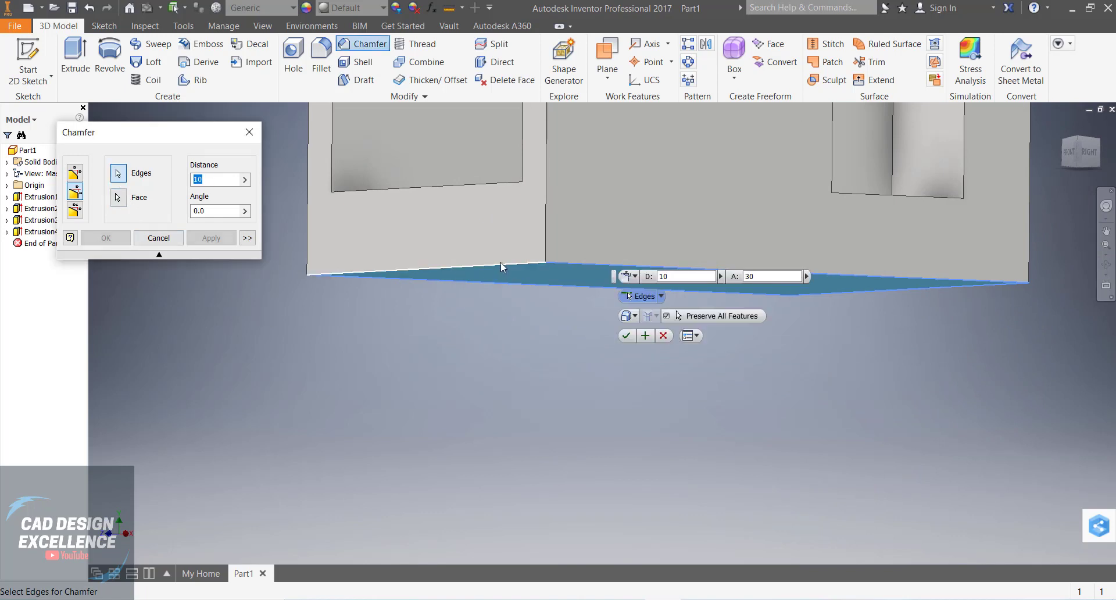
click(627, 335)
Orbit the model to show its underside and select the Chamfer1 feature
middle_drag(597, 351, 573, 407)
key(F4)
drag(580, 348, 87, 277)
click(49, 247)
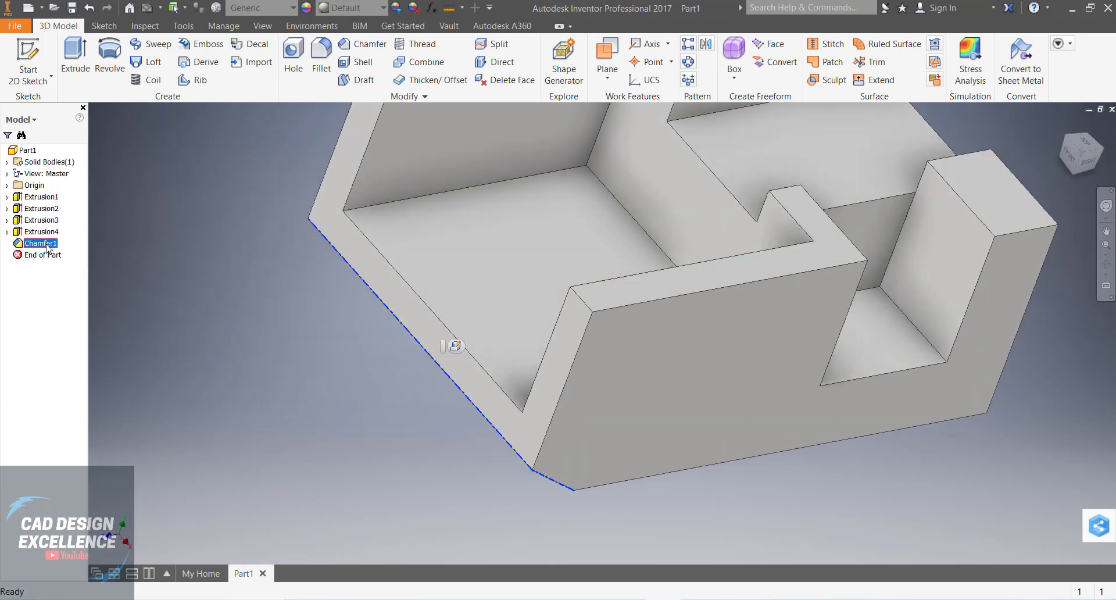
Edit Chamfer1, confirm its 10 mm and 30° values, and pick the front wall's short top edge
right_click(48, 246)
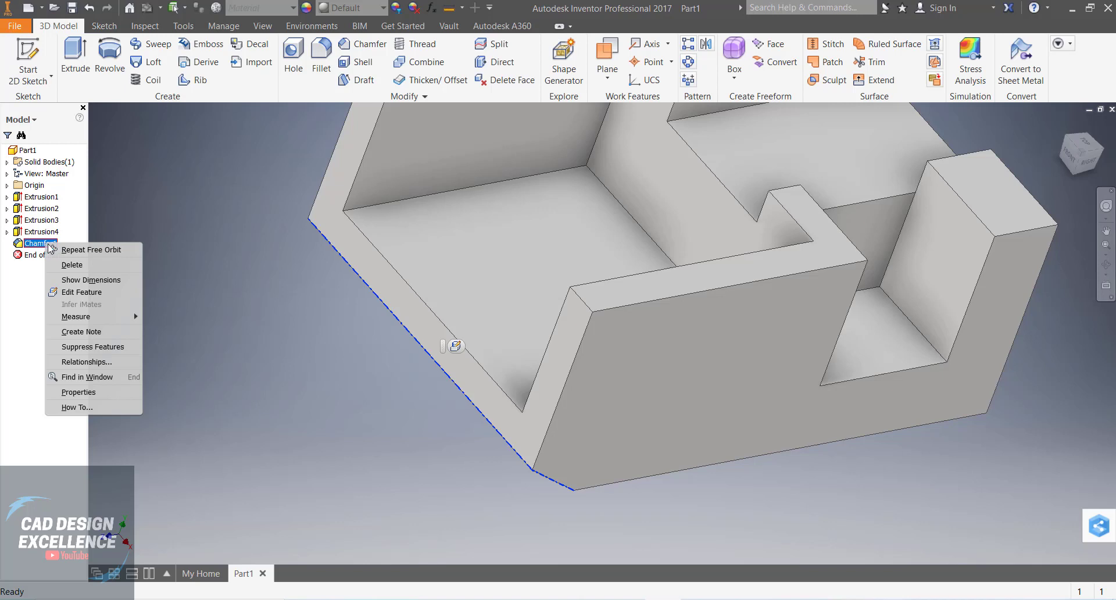
click(82, 292)
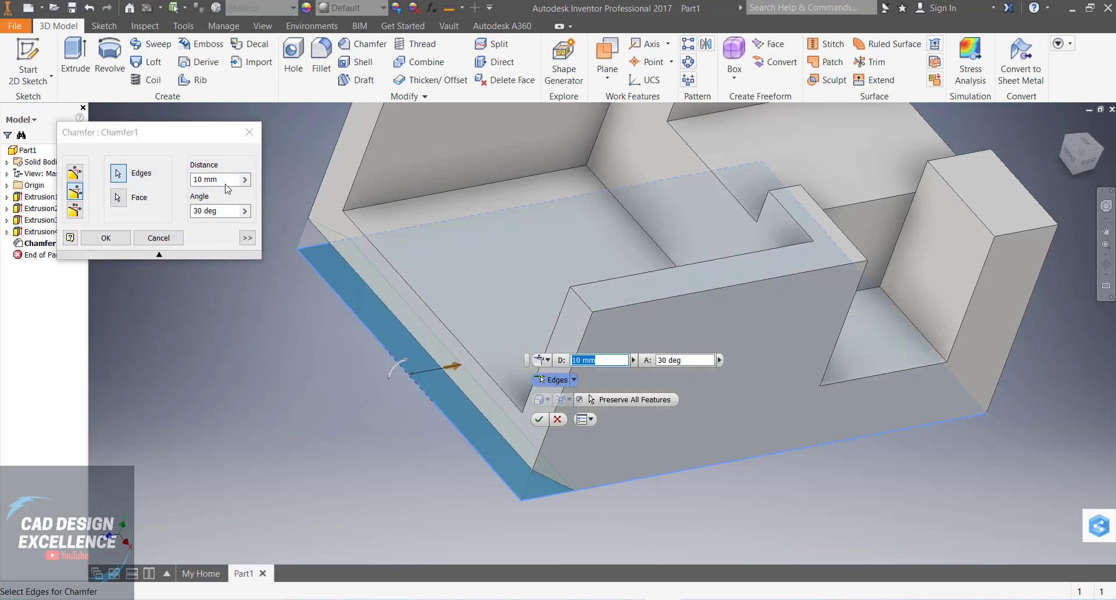
click(121, 239)
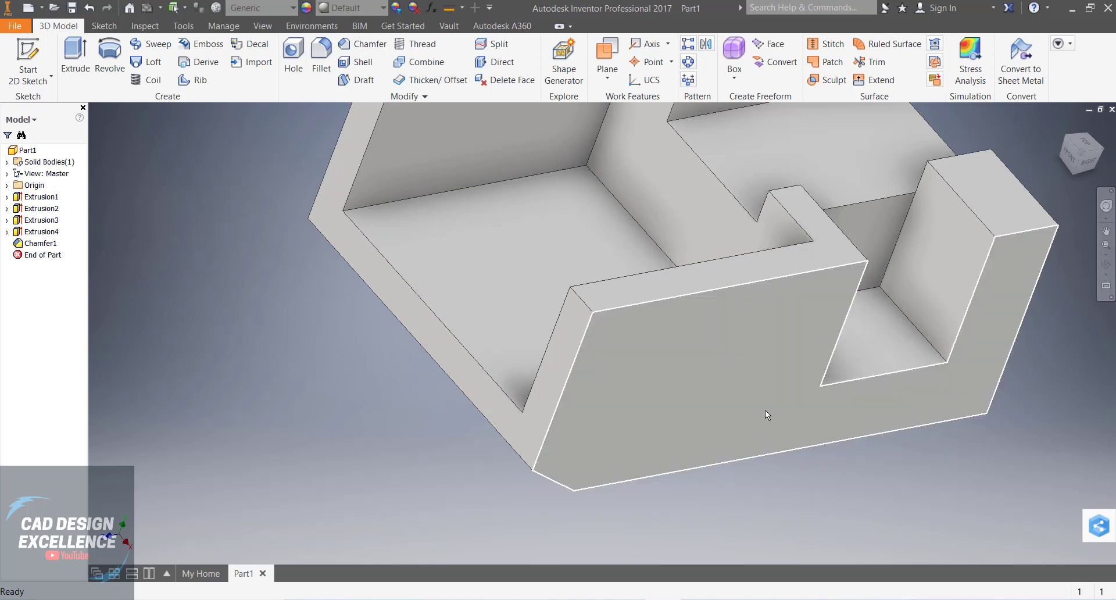
click(588, 302)
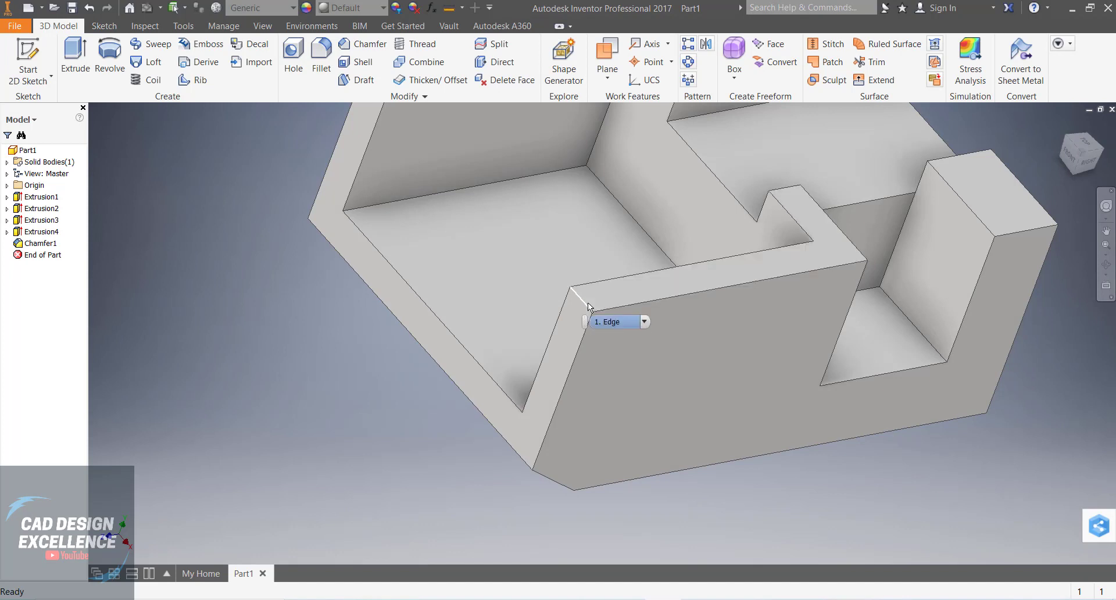
Apply an 18 mm equal-distance chamfer to the front wall's top corner edge
click(371, 46)
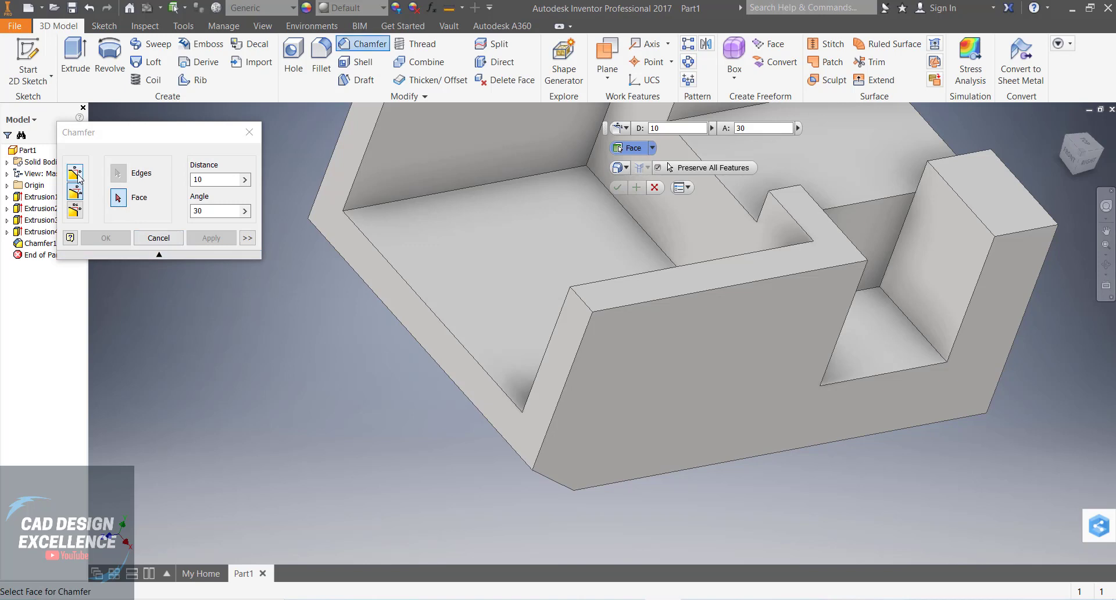
click(75, 175)
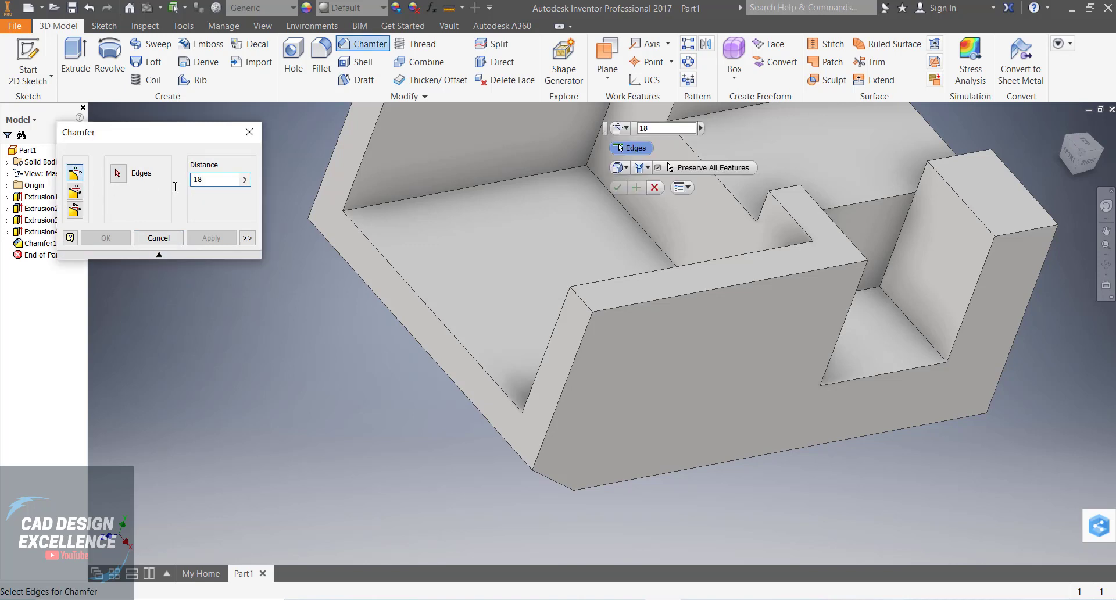
click(581, 295)
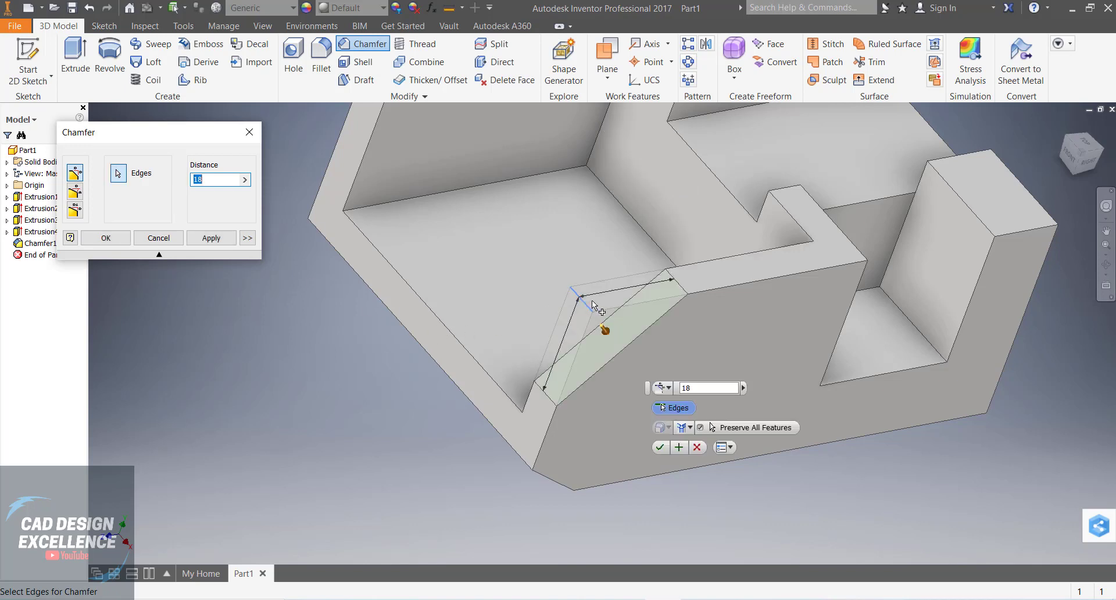
click(661, 447)
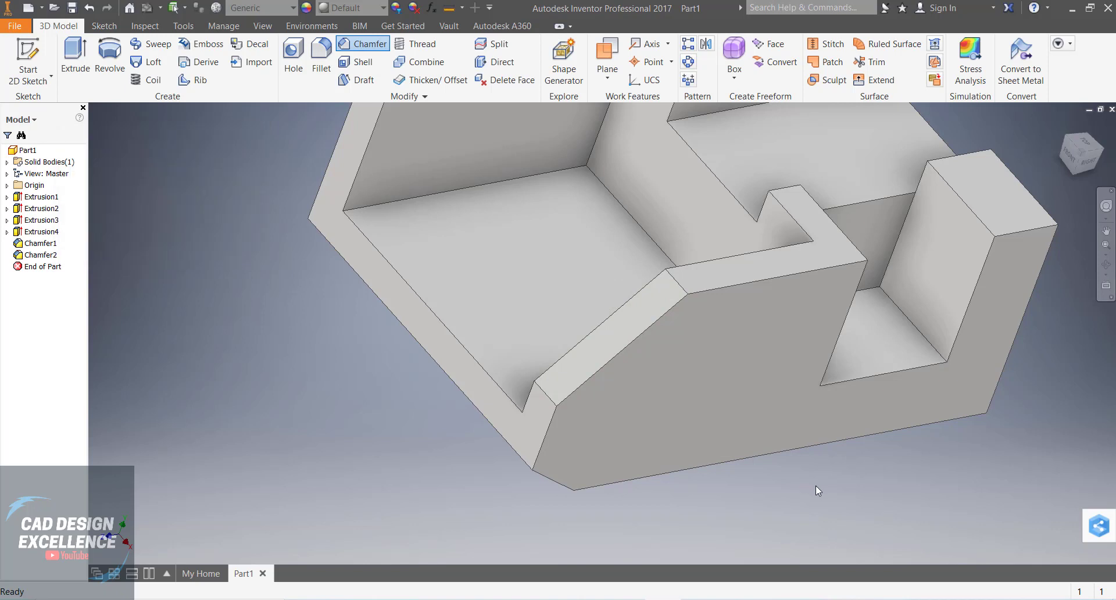
scroll(817, 484, down, 5)
click(1112, 266)
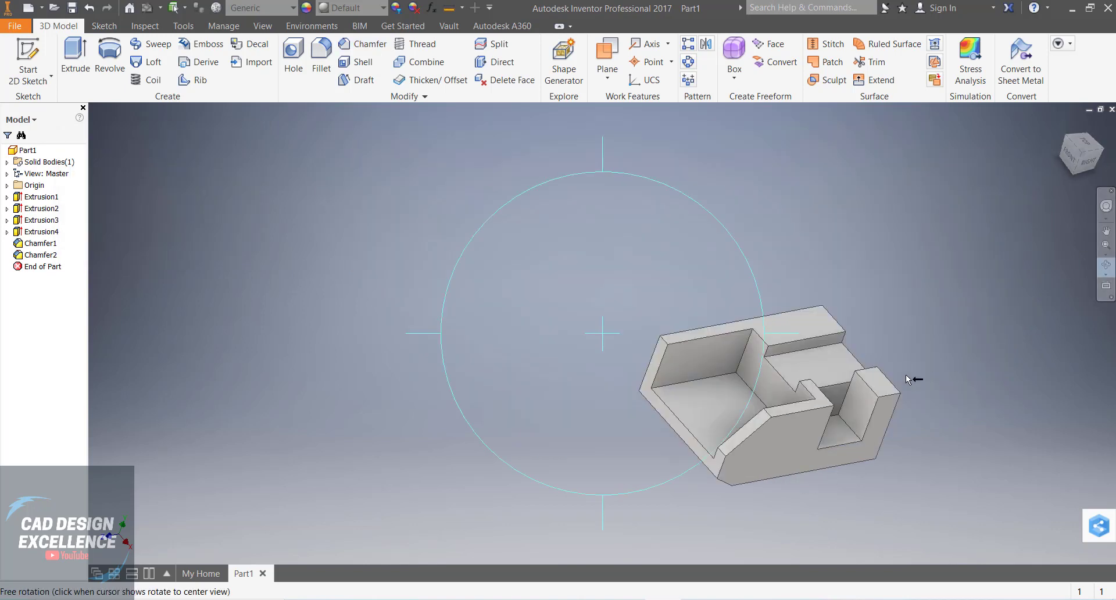
key(Escape)
click(814, 372)
key(Escape)
click(1107, 230)
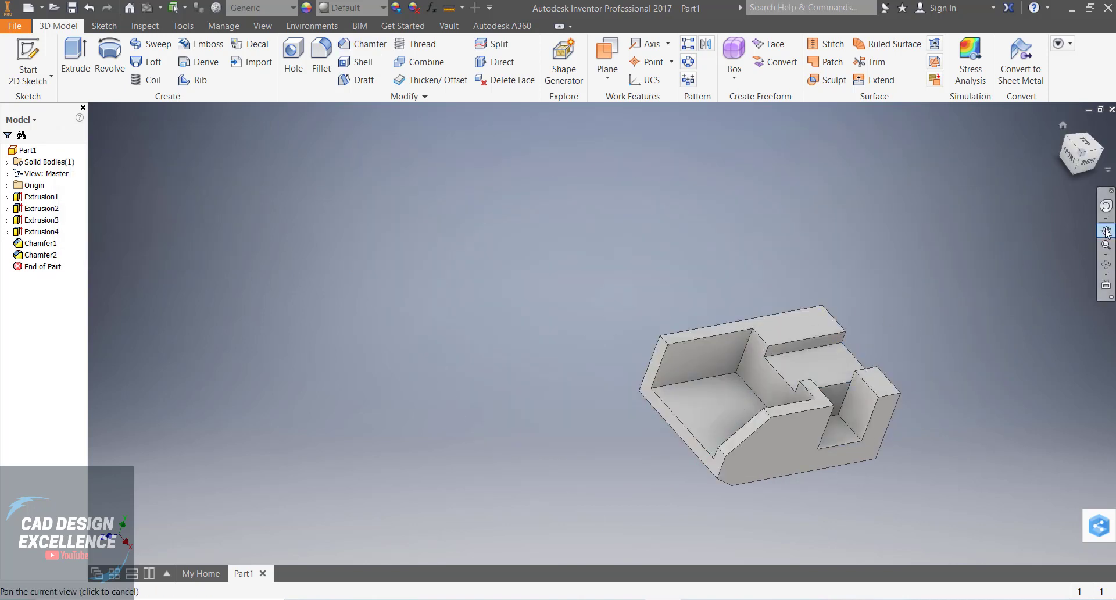
click(1083, 160)
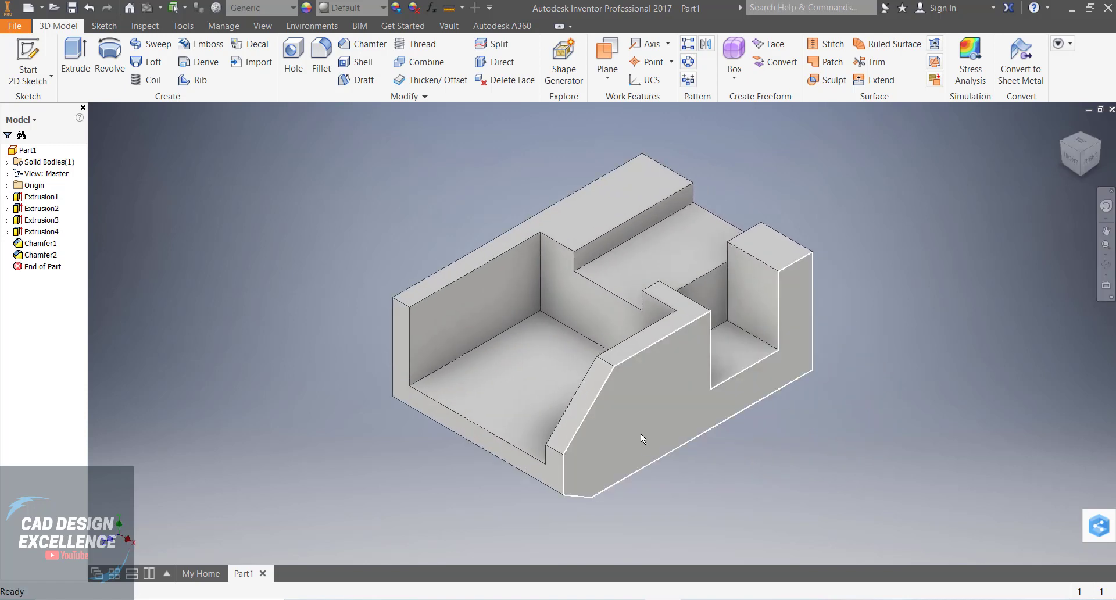
key(alt+Tab)
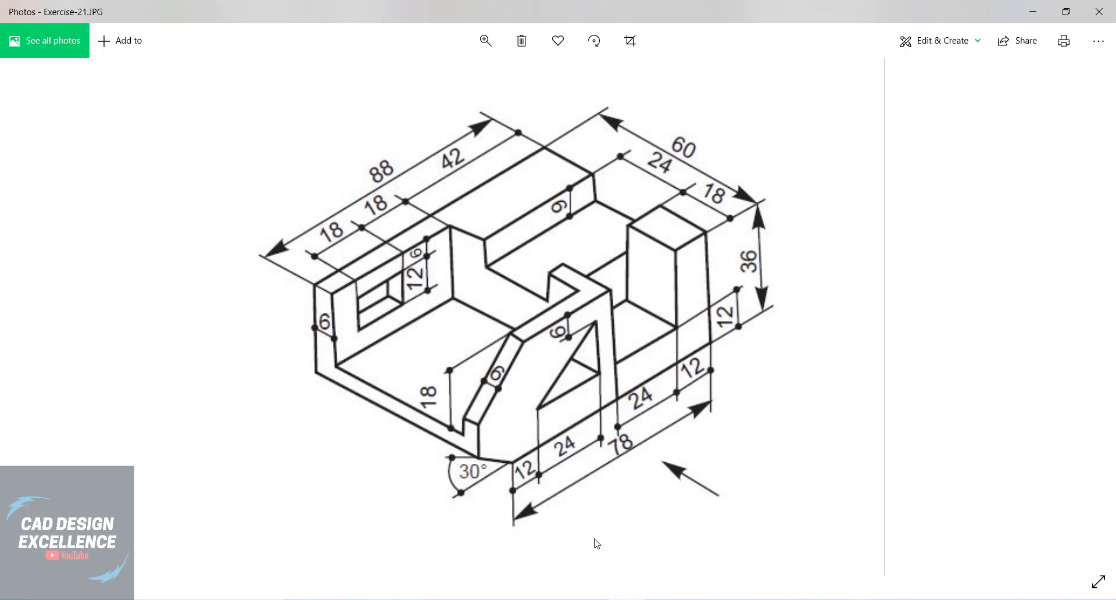
key(alt+Tab)
click(666, 401)
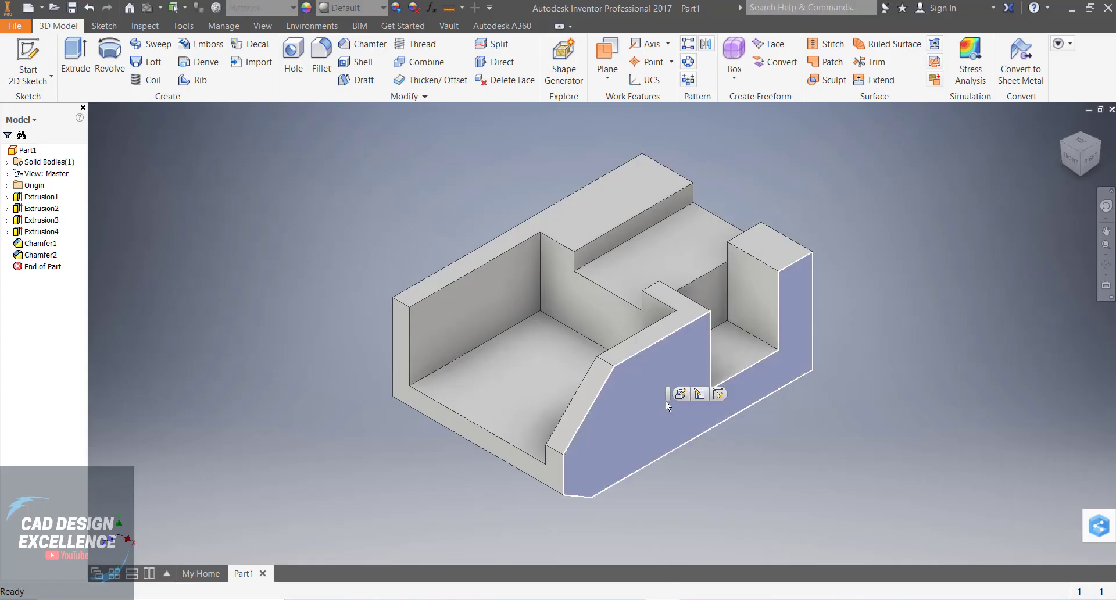
Sketch on the front wall face and draw a closed right triangle with lines
click(718, 395)
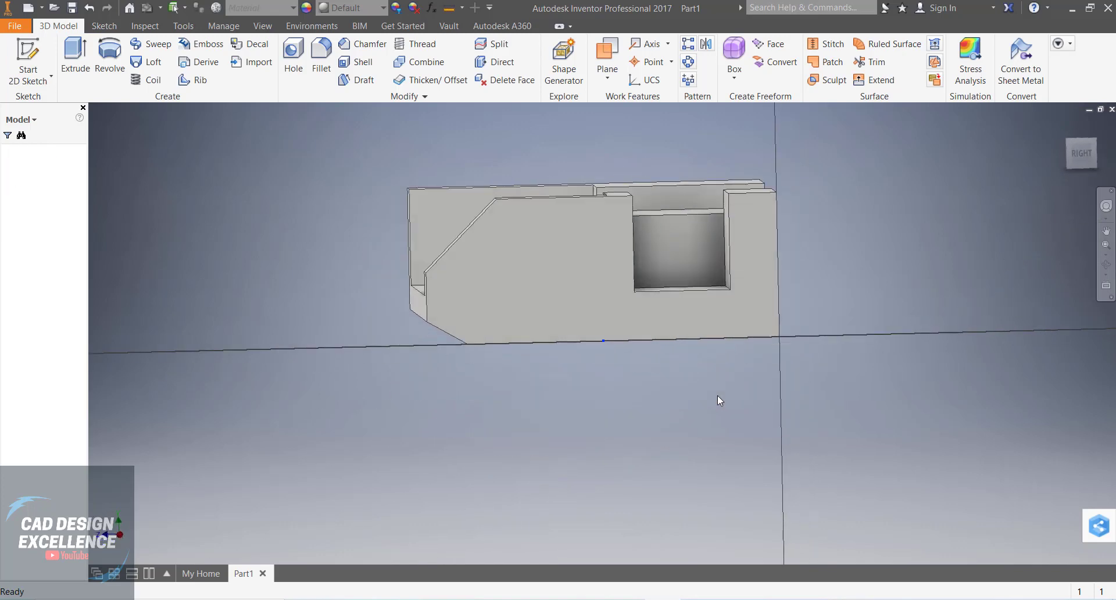
click(75, 58)
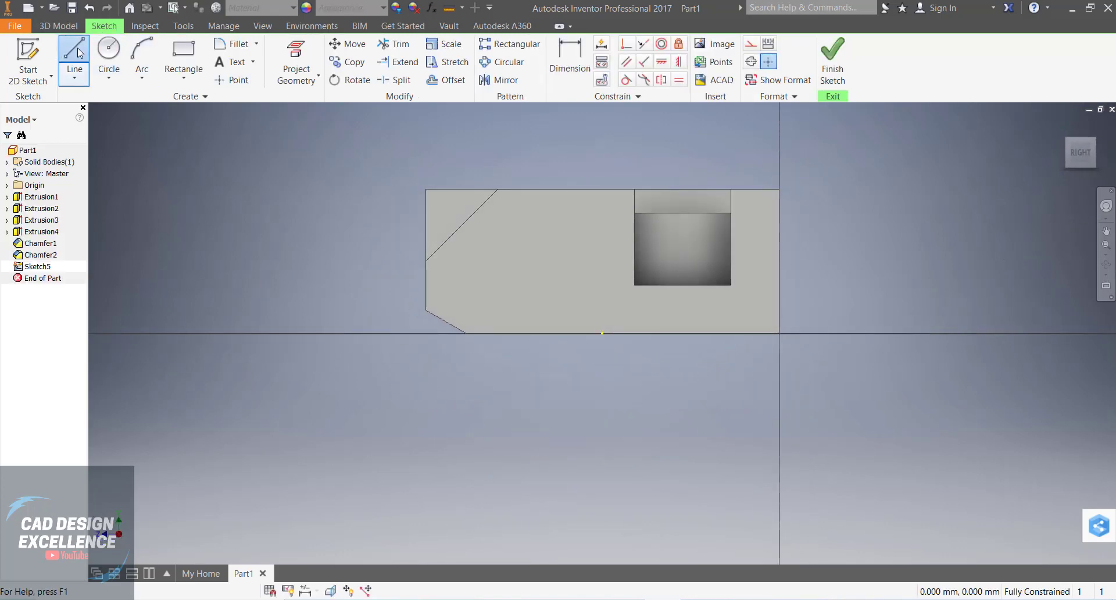
click(599, 222)
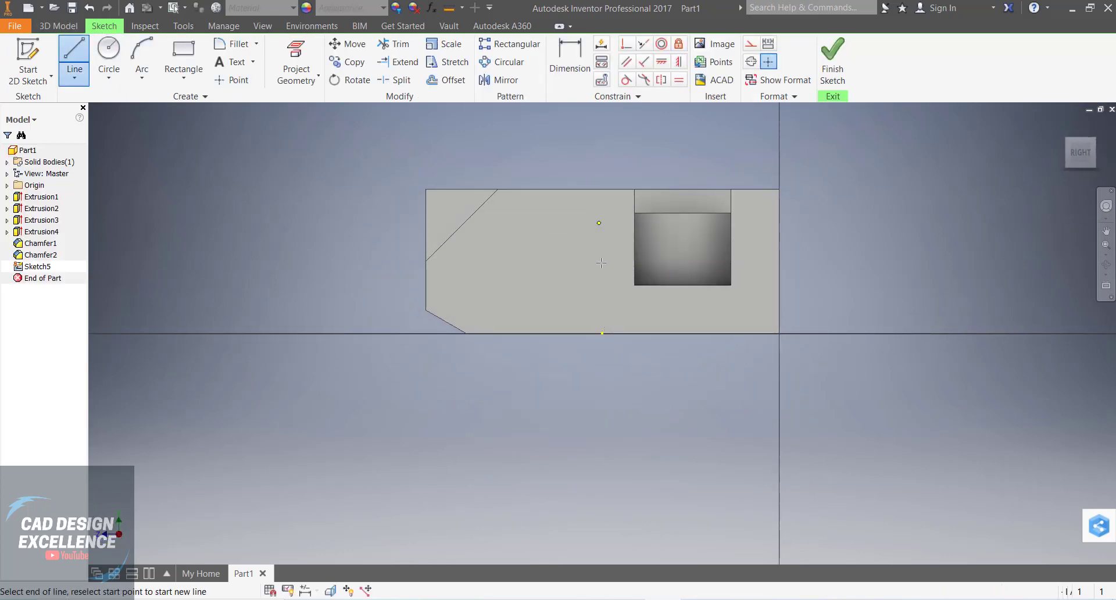
click(589, 290)
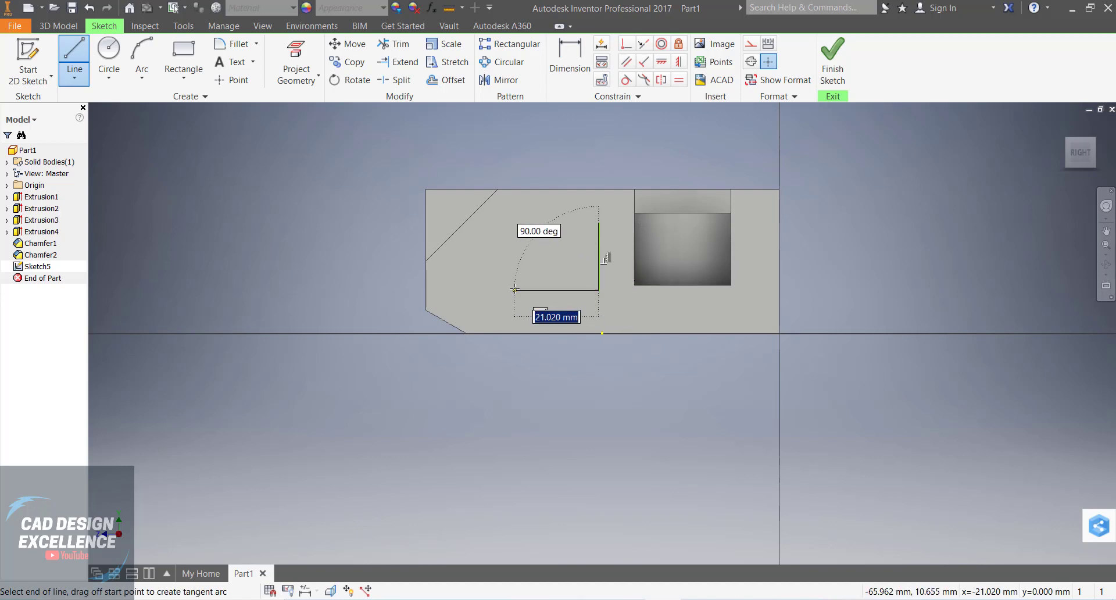
click(514, 291)
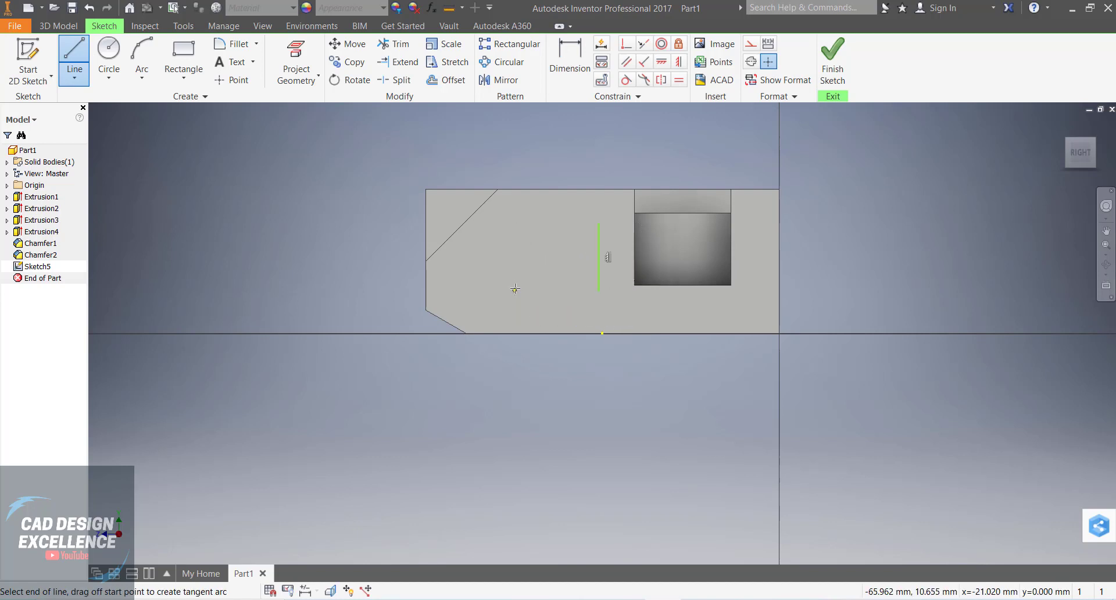
click(599, 223)
key(Escape)
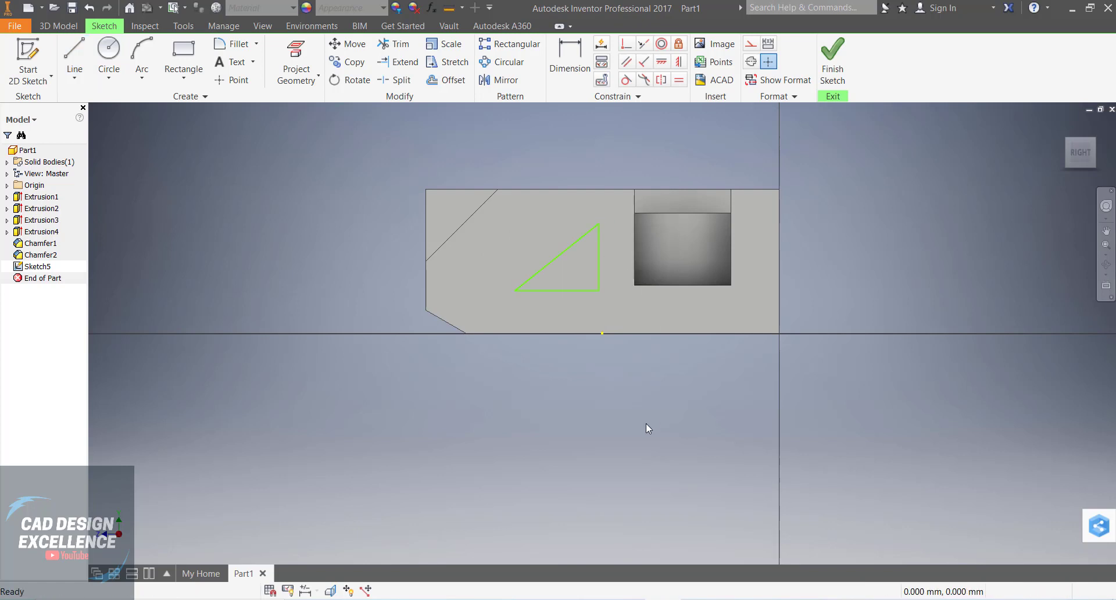
Dimension the triangle's base to 24 and its vertical side to 18
click(570, 58)
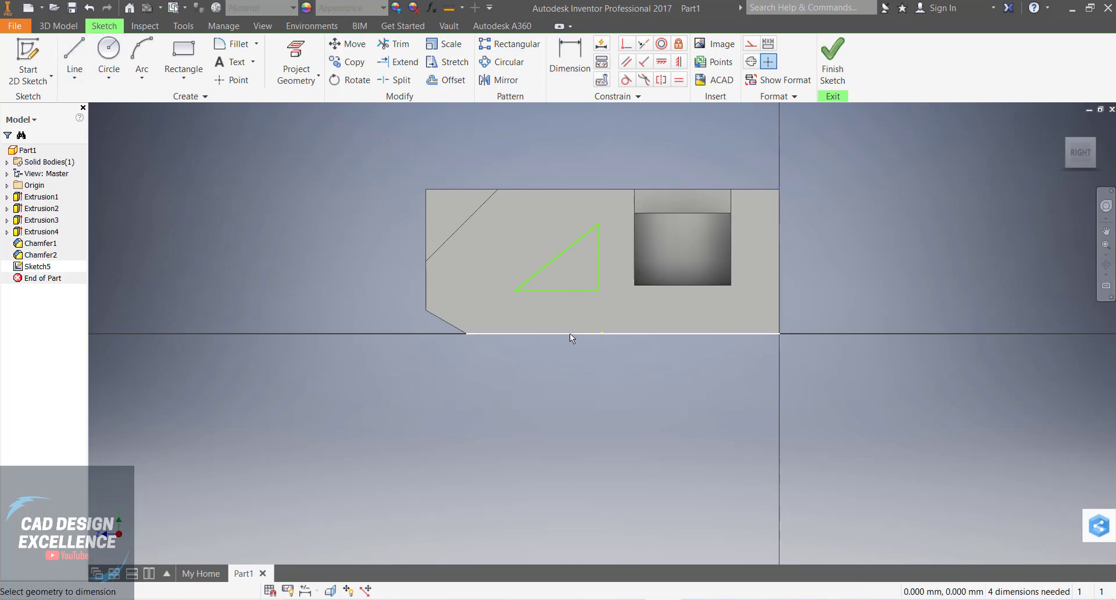
click(574, 290)
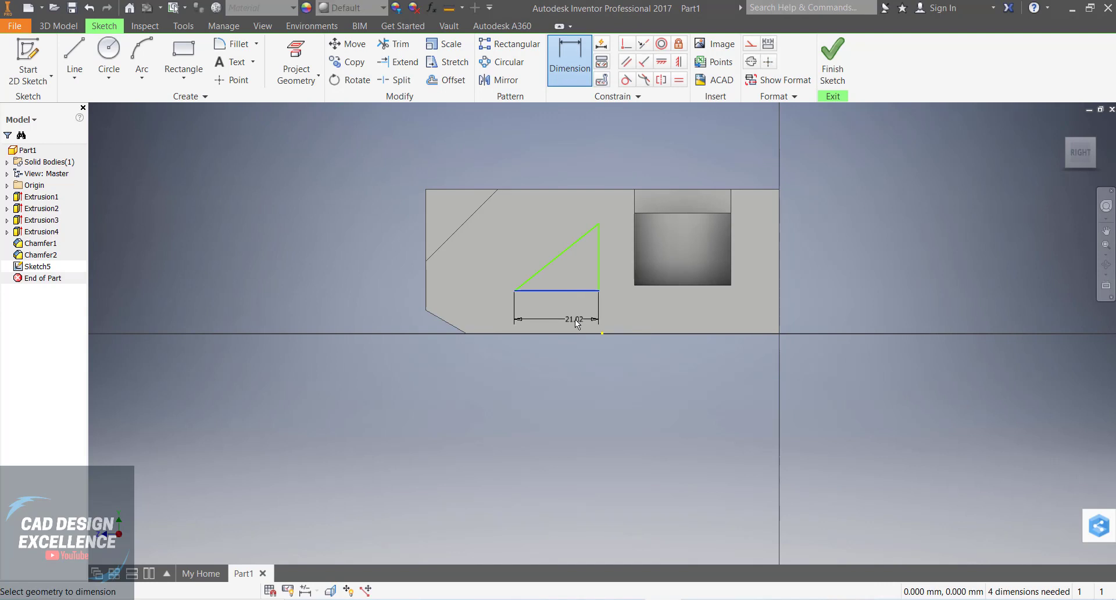
click(574, 319)
text(24)
key(Return)
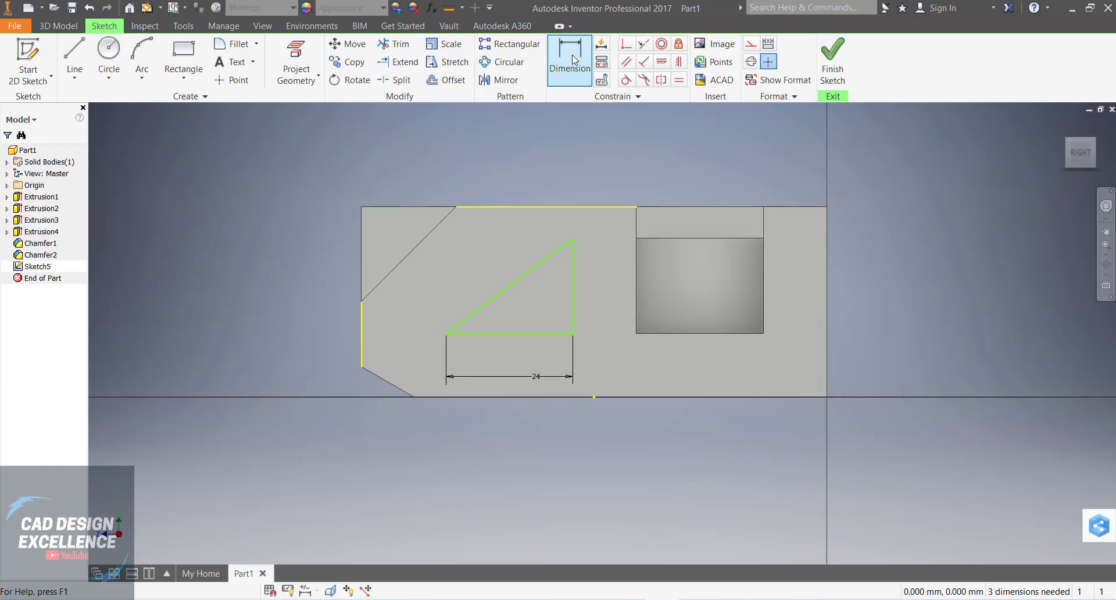
click(574, 59)
click(574, 271)
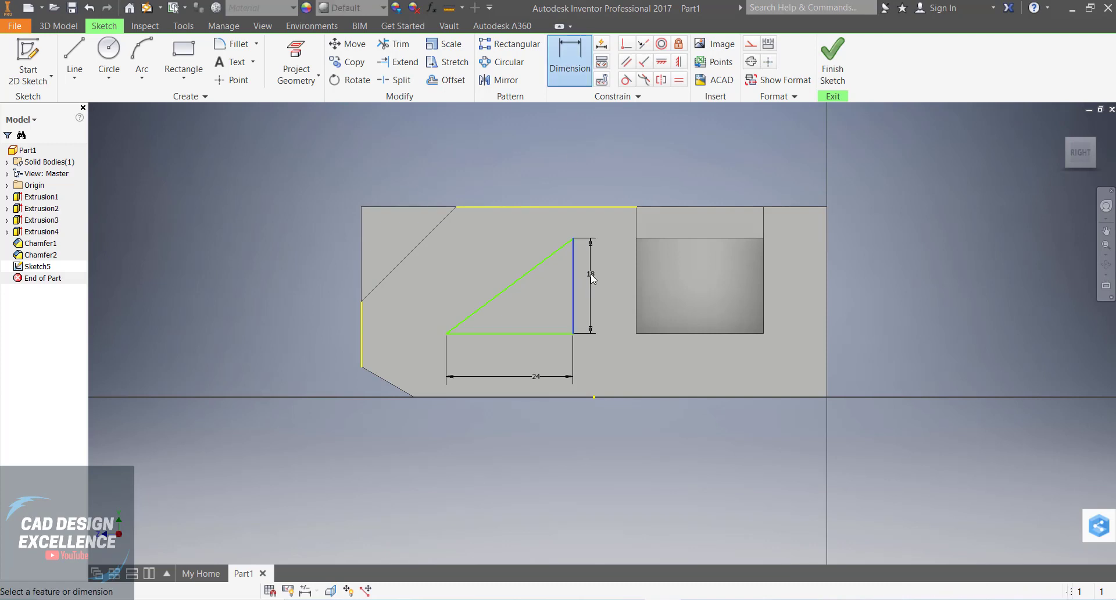
click(590, 273)
click(640, 329)
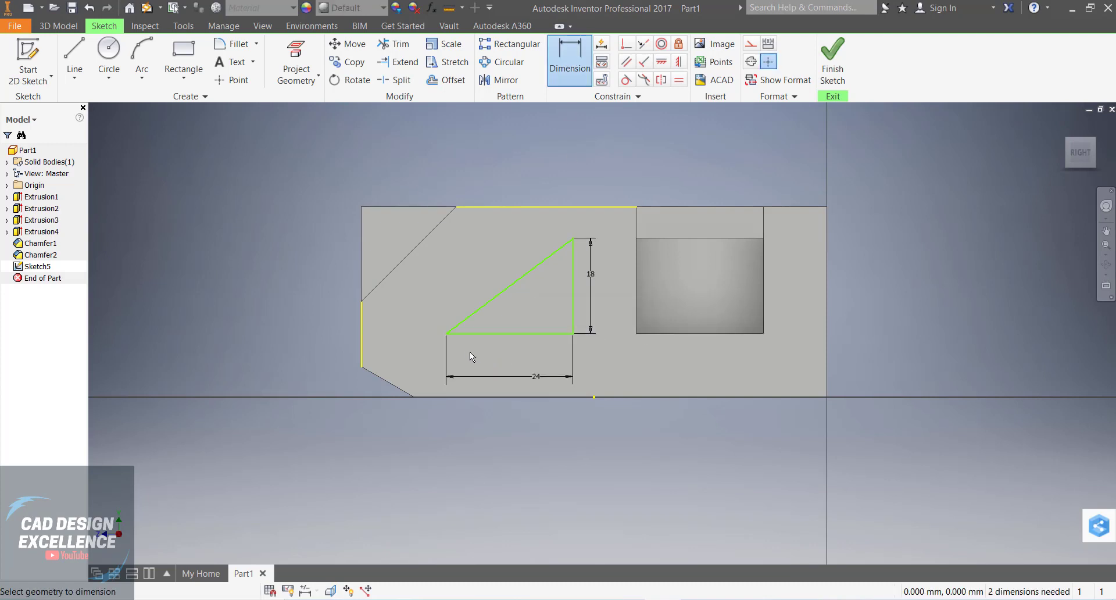
Offset the triangle 22 from the left edge and 6 below the top, then finish the sketch
click(445, 334)
click(378, 381)
click(411, 448)
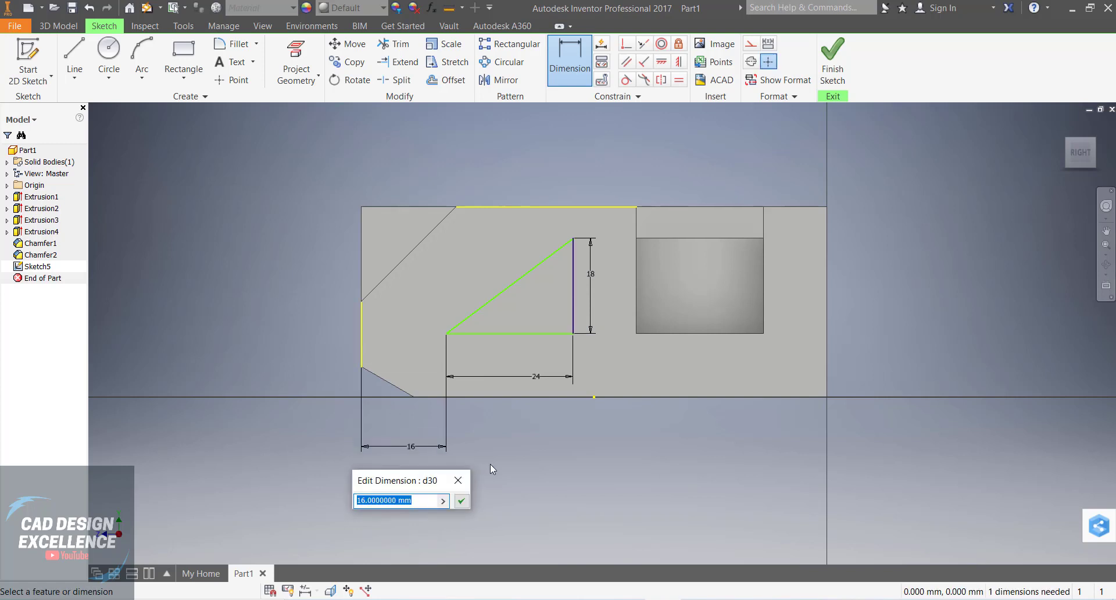
text(22)
key(Return)
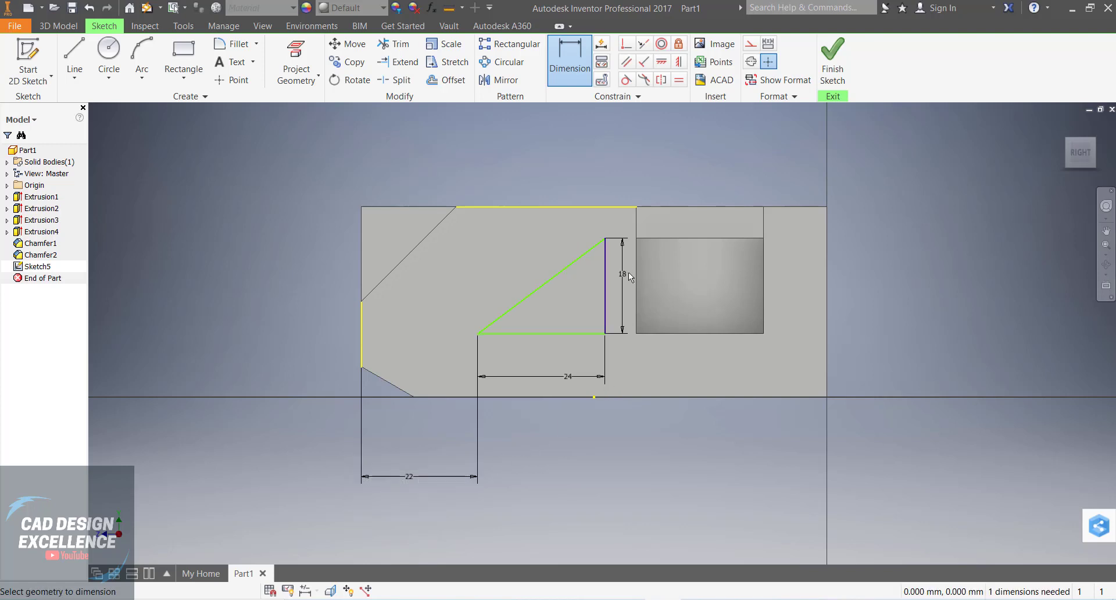
click(602, 207)
click(568, 225)
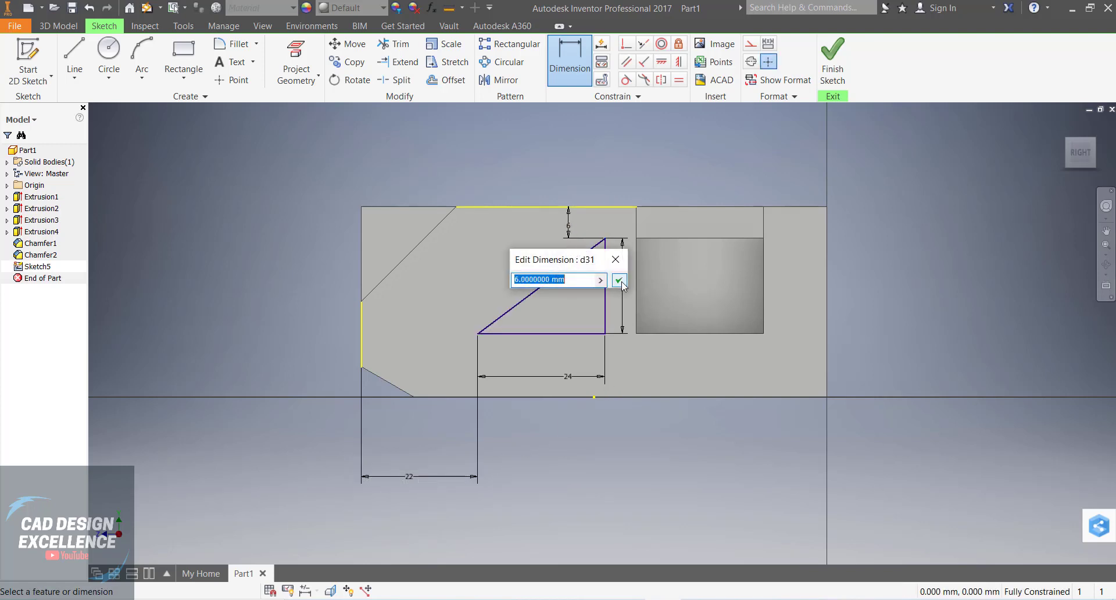
key(Return)
click(833, 58)
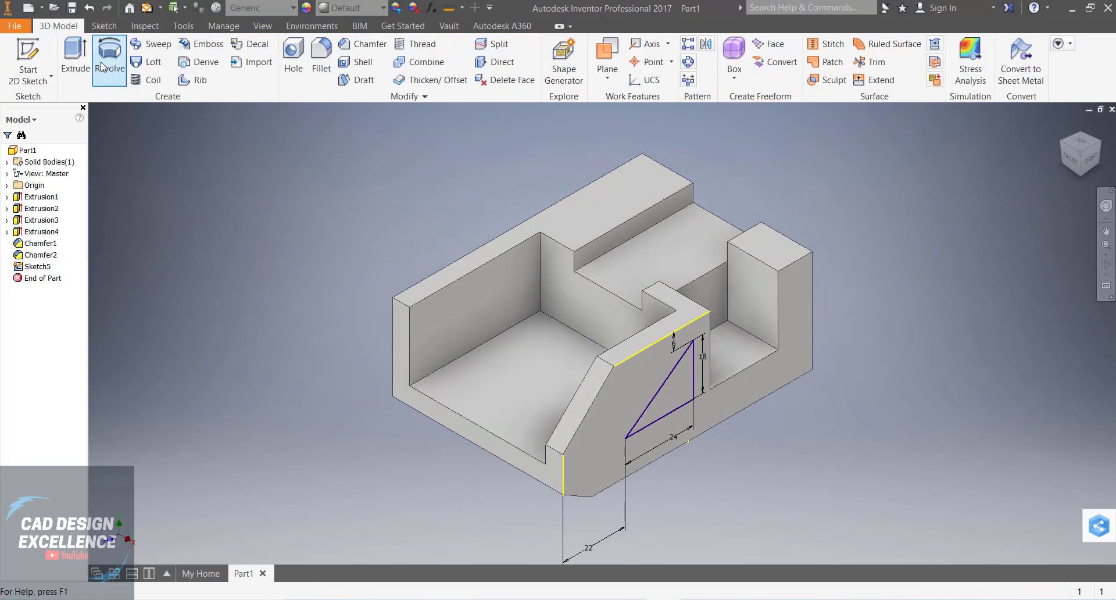
Extrude the triangle as a 24 mm cut through the front wall
click(75, 58)
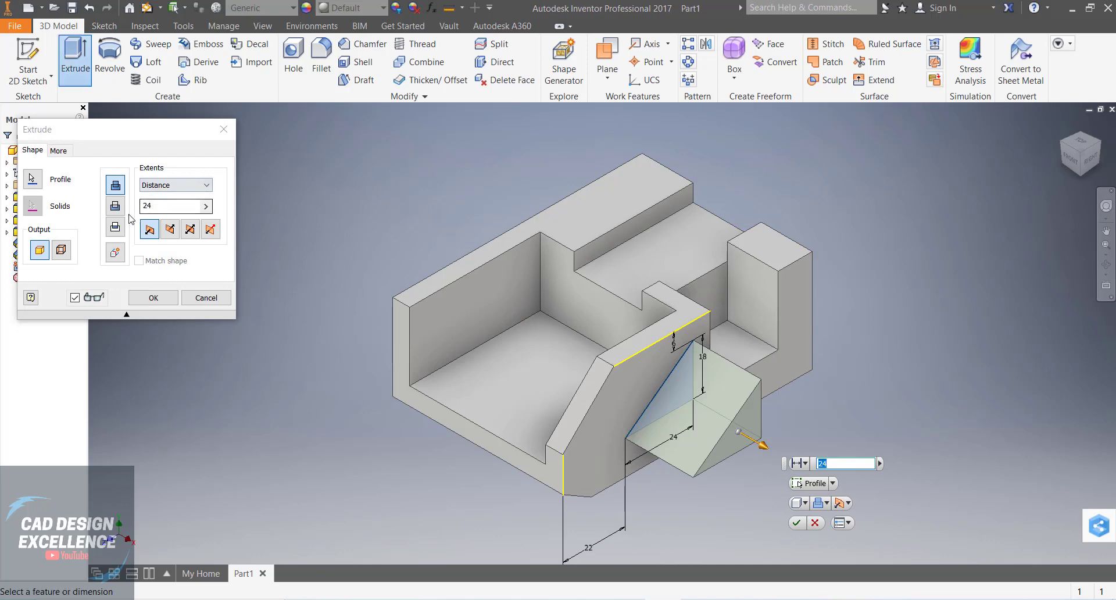
click(116, 207)
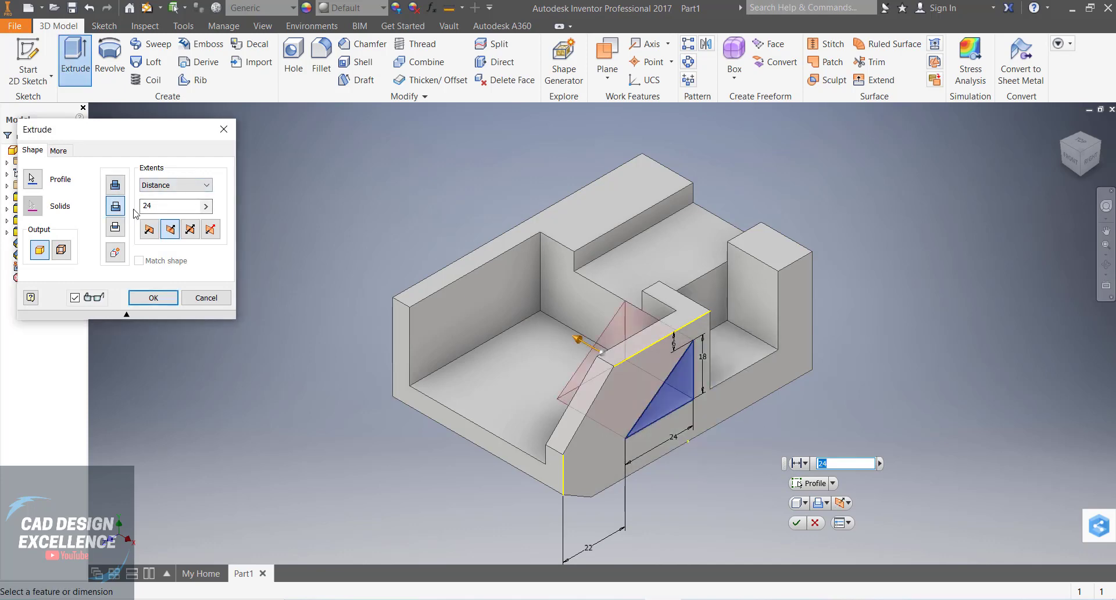
click(153, 298)
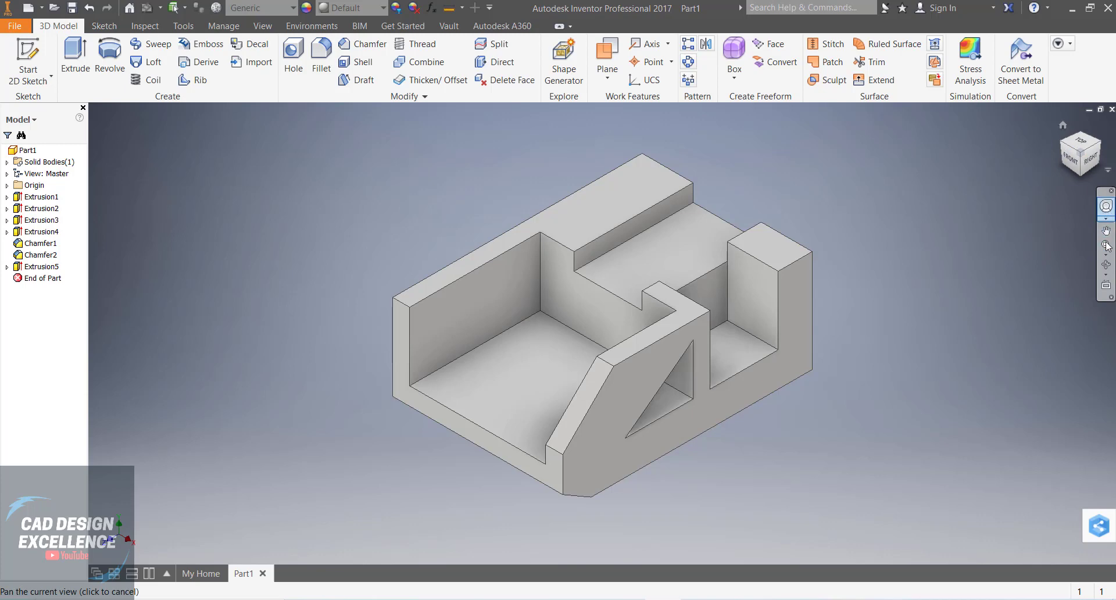
Orbit to the part's left side wall and start a new sketch on that face
click(1107, 264)
drag(617, 413, 703, 362)
key(Escape)
click(703, 363)
click(757, 356)
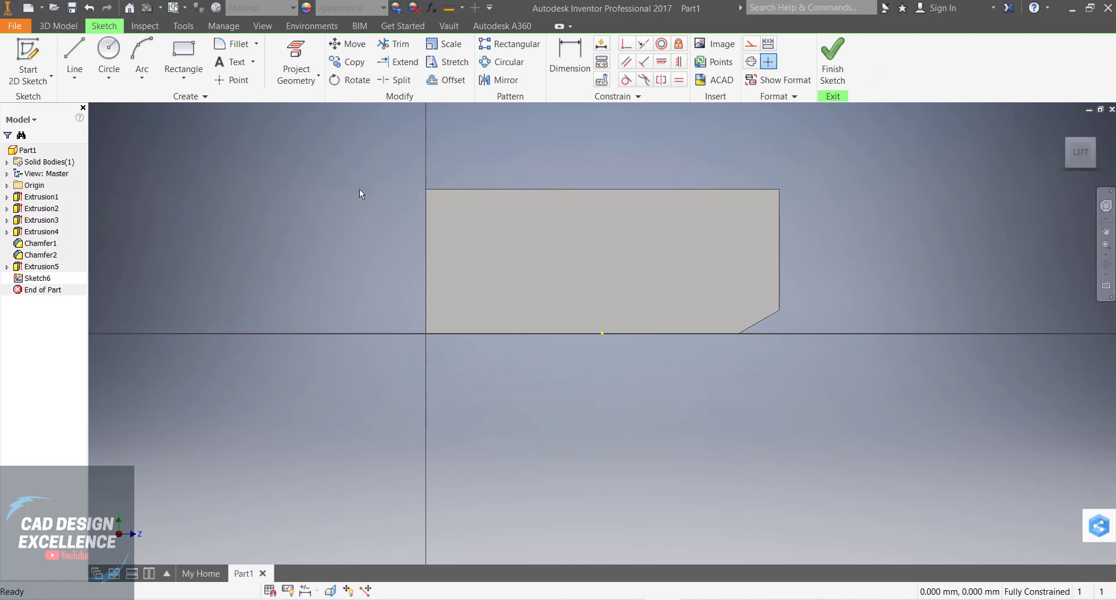
Draw a two-point rectangle on the side wall sketch
click(183, 56)
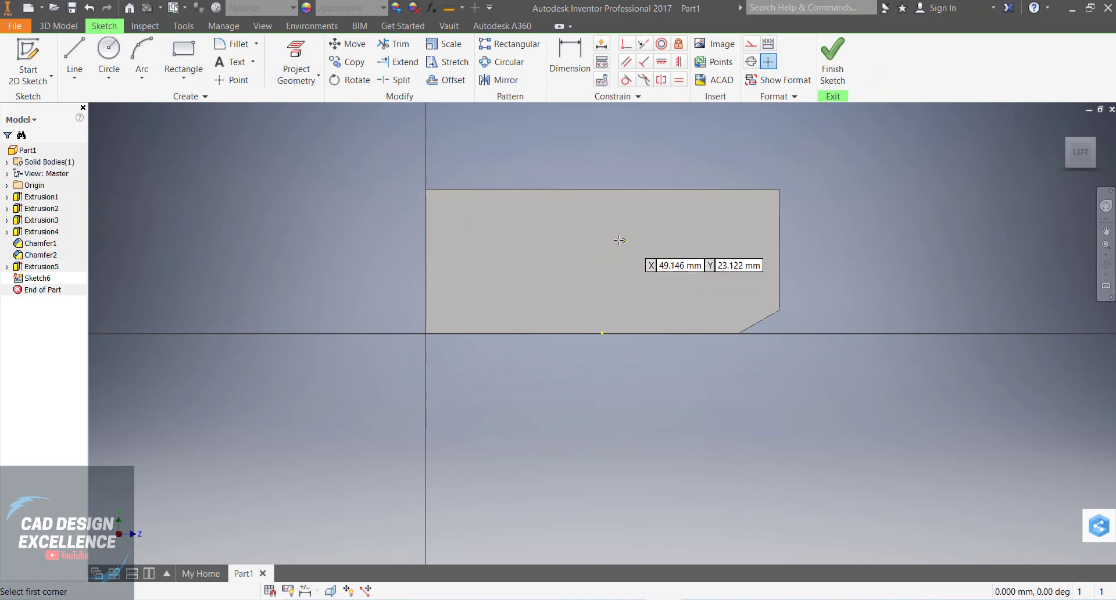
click(608, 238)
click(677, 270)
key(Escape)
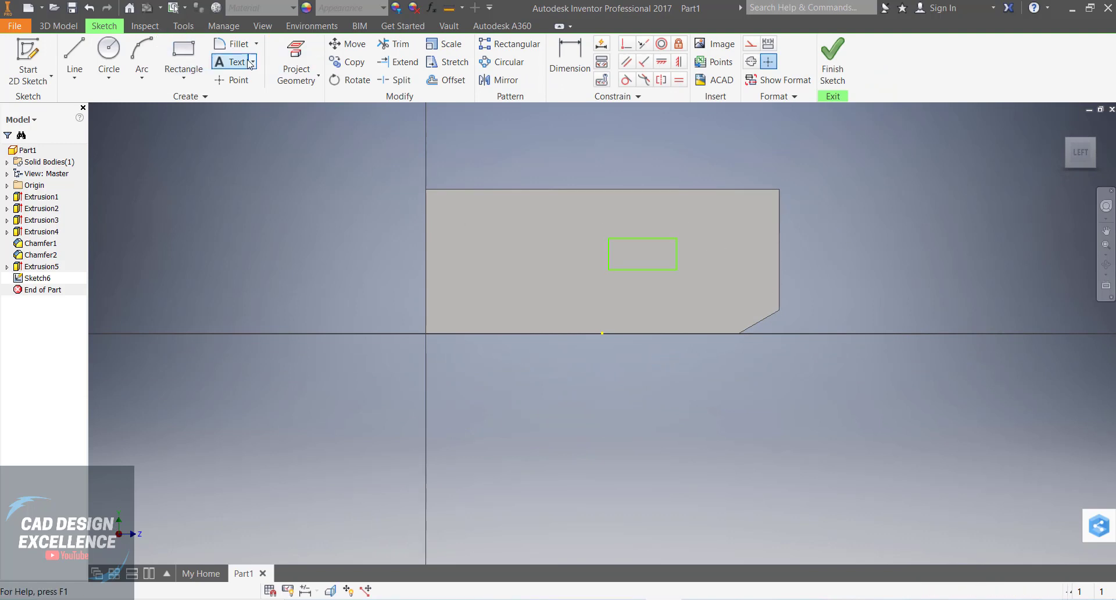
click(569, 58)
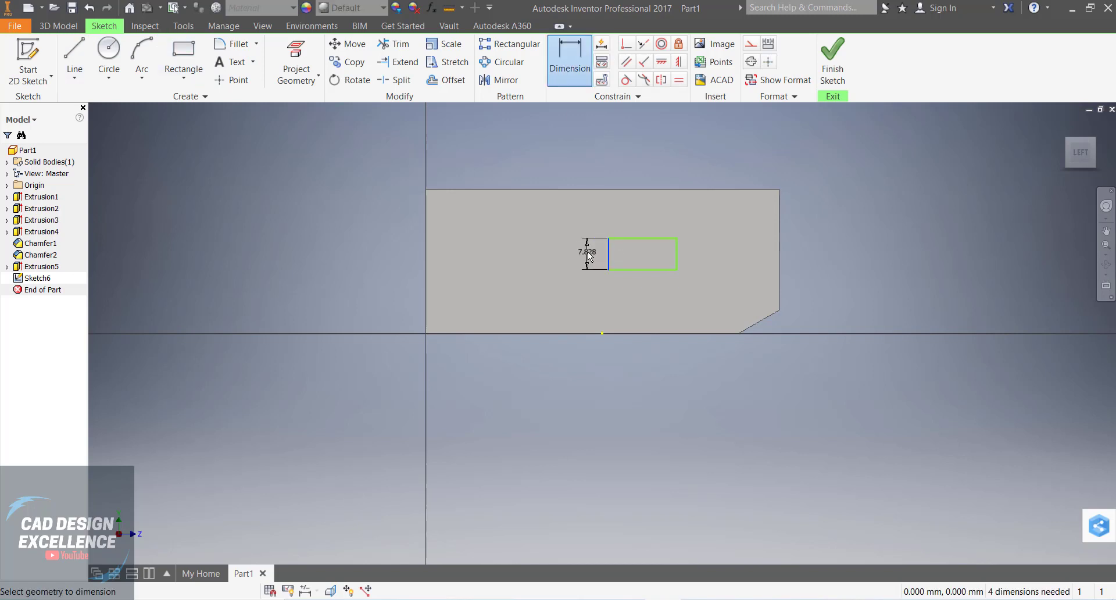
Dimension the rectangle to 12 high and 18 wide
click(589, 255)
text(1)
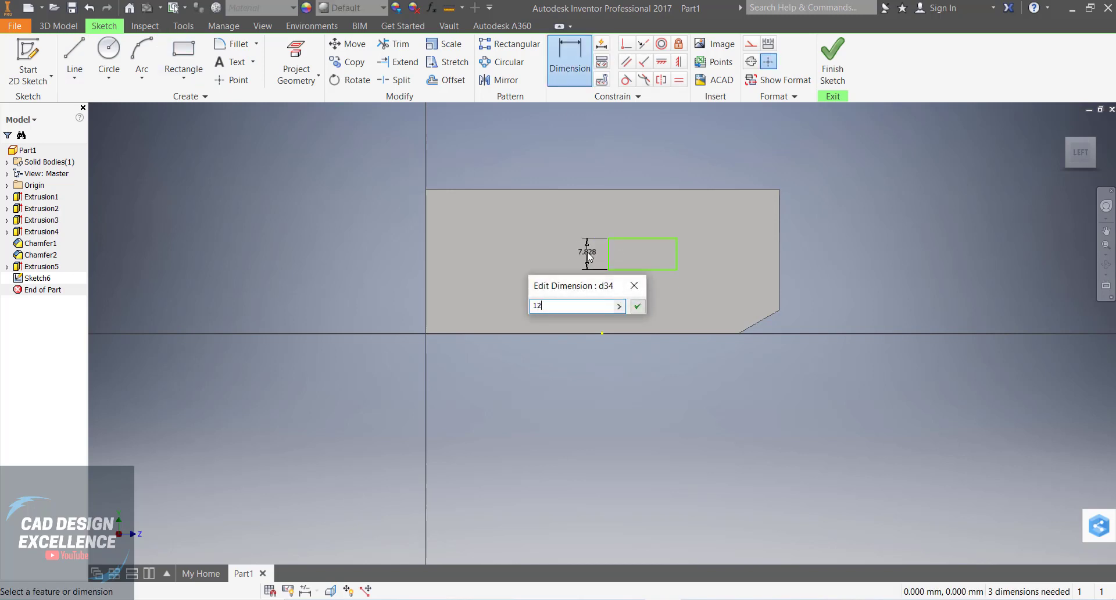
text(2)
key(Return)
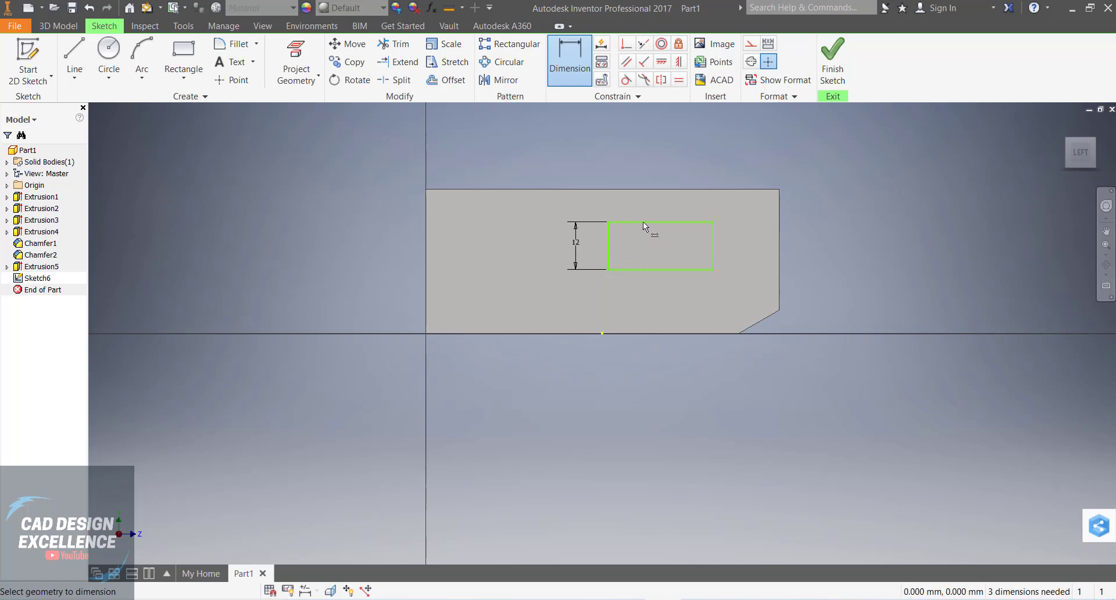
click(643, 222)
click(647, 204)
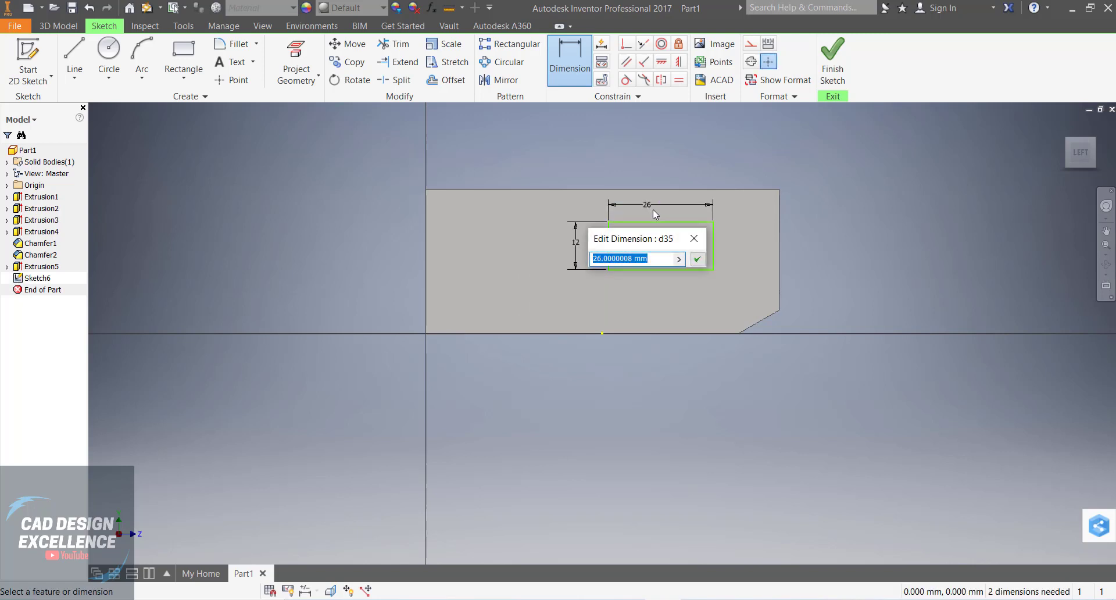
text(18)
key(Return)
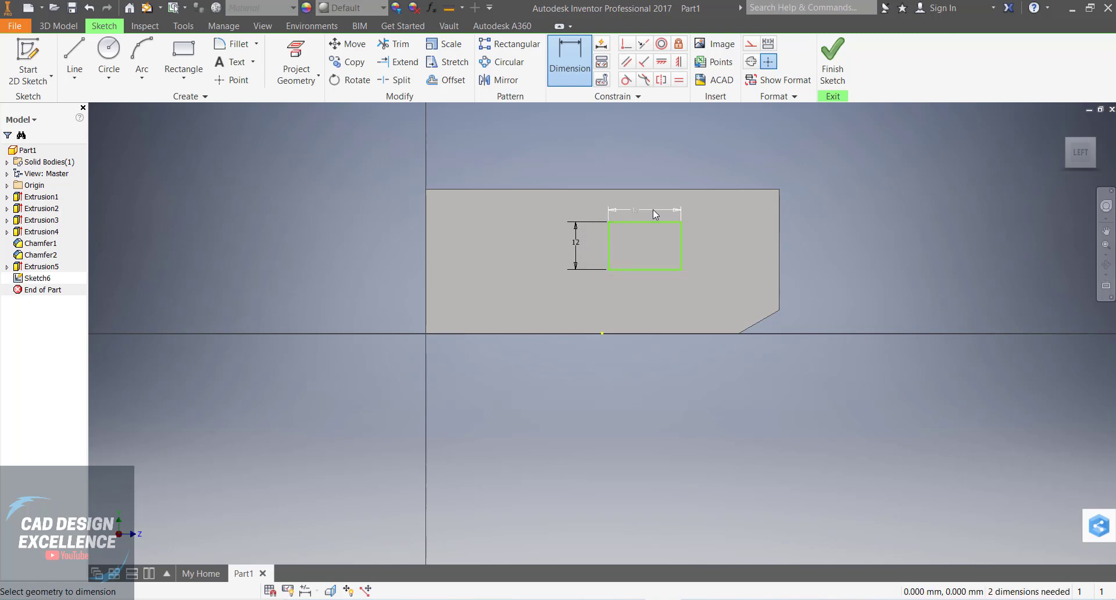
Offset the rectangle 60 from the left edge and 6 below the top, then finish the sketch
click(609, 251)
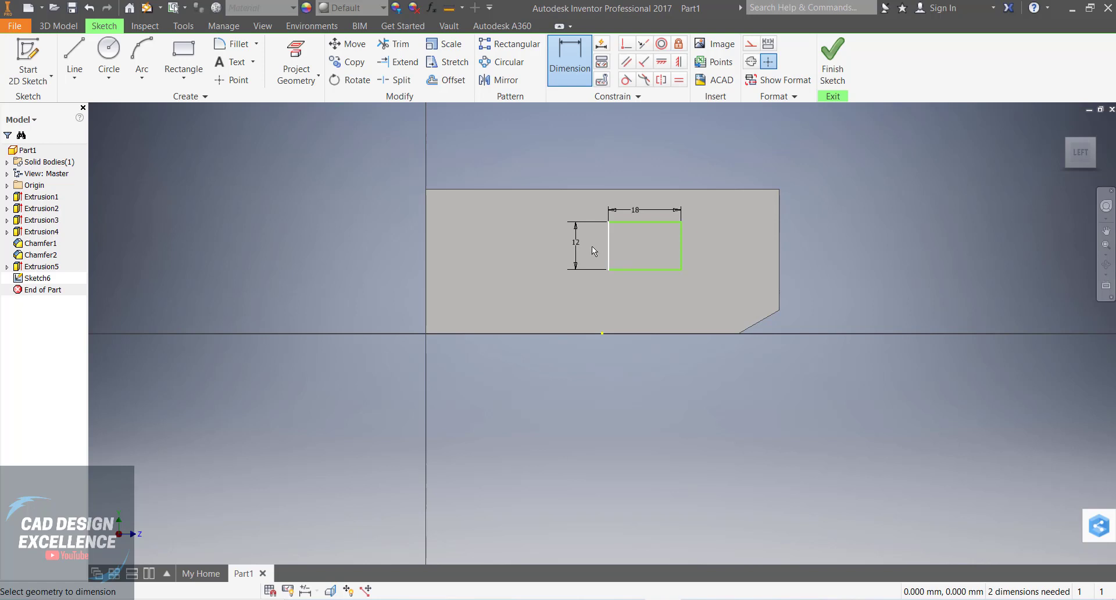
click(428, 234)
click(509, 277)
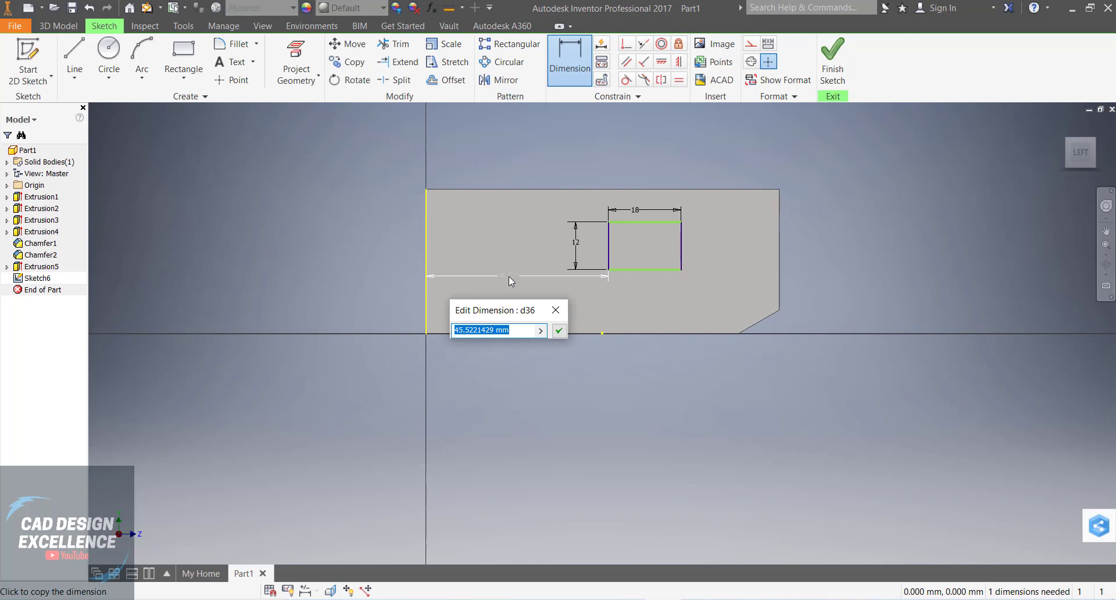
text(60)
key(Return)
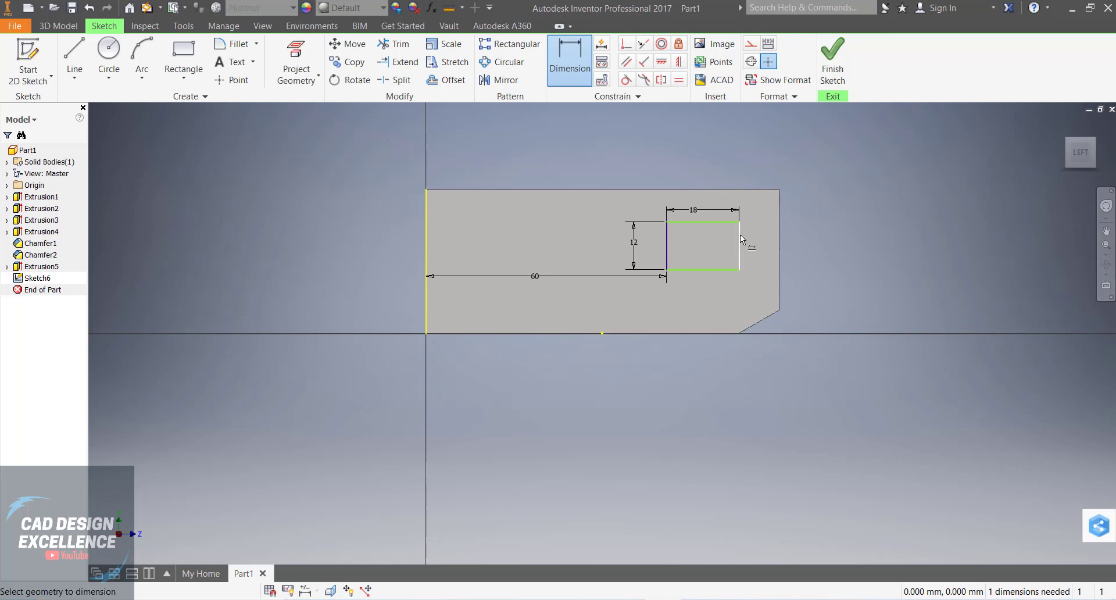
click(711, 223)
click(718, 189)
click(826, 219)
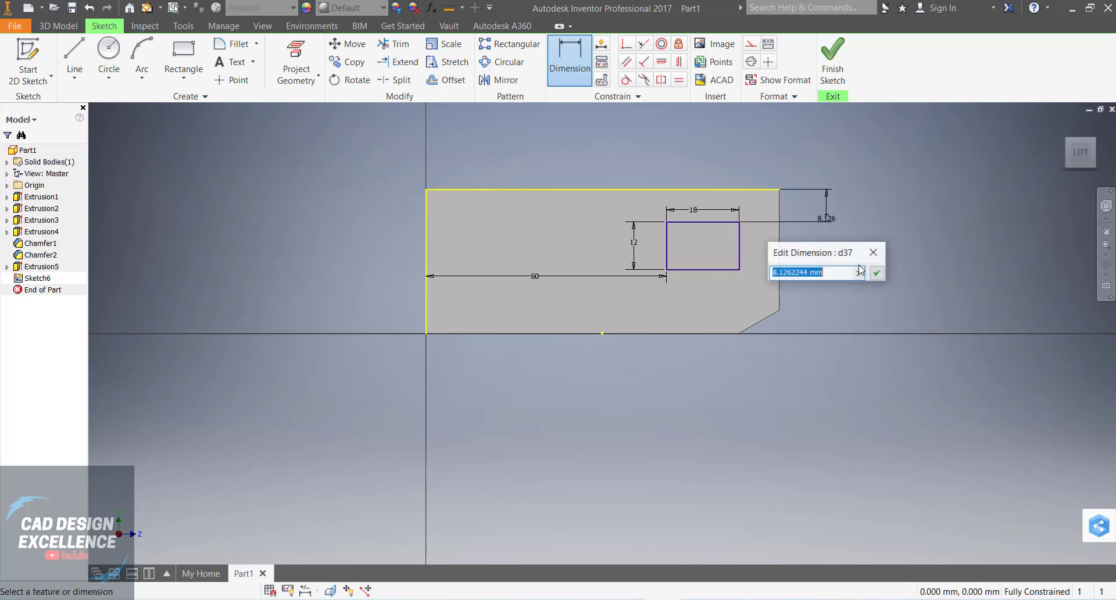
text(6)
key(Return)
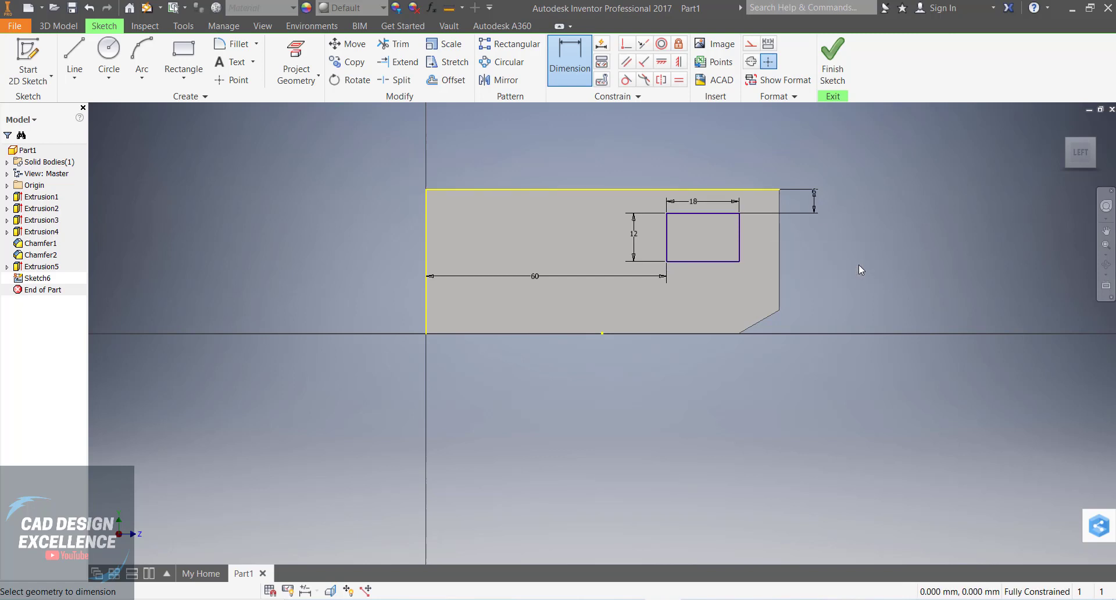
click(833, 58)
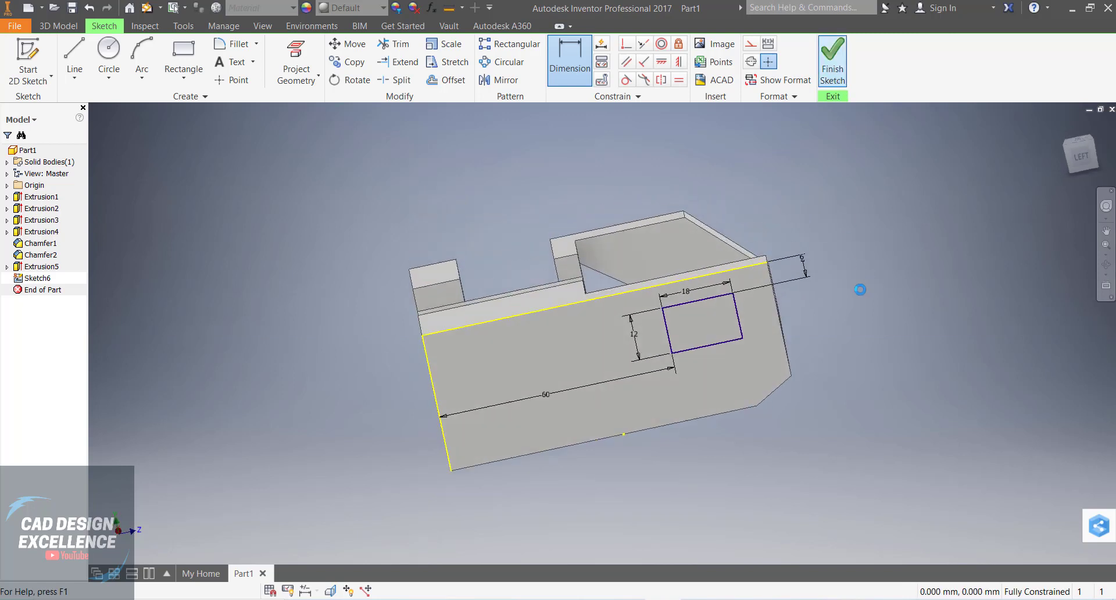
Extrude the 18 × 12 rectangle as a cut through the side wall
click(78, 59)
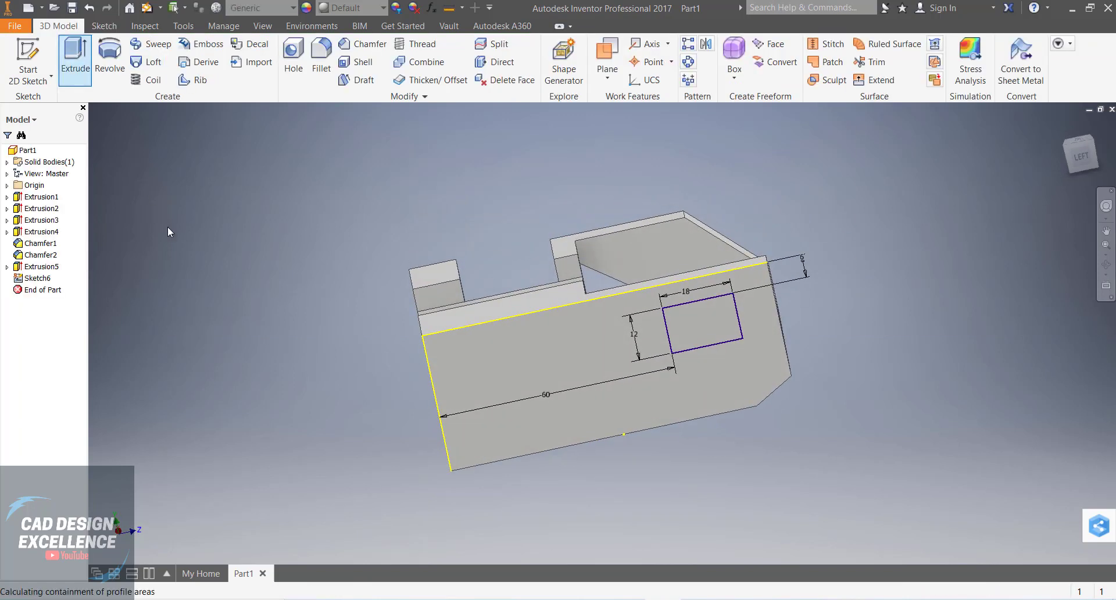
click(116, 207)
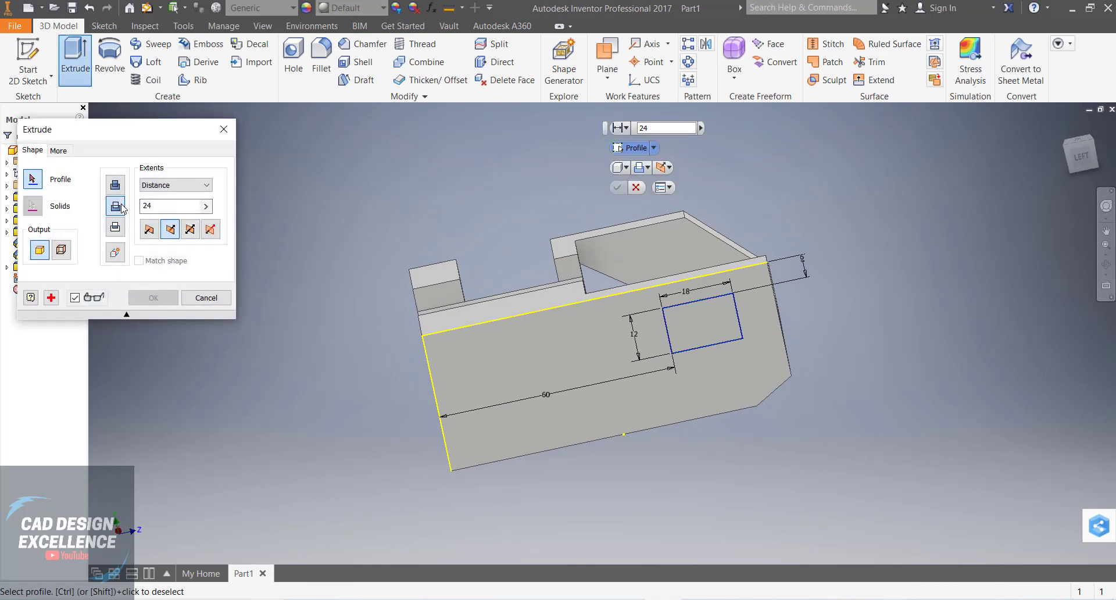
click(700, 302)
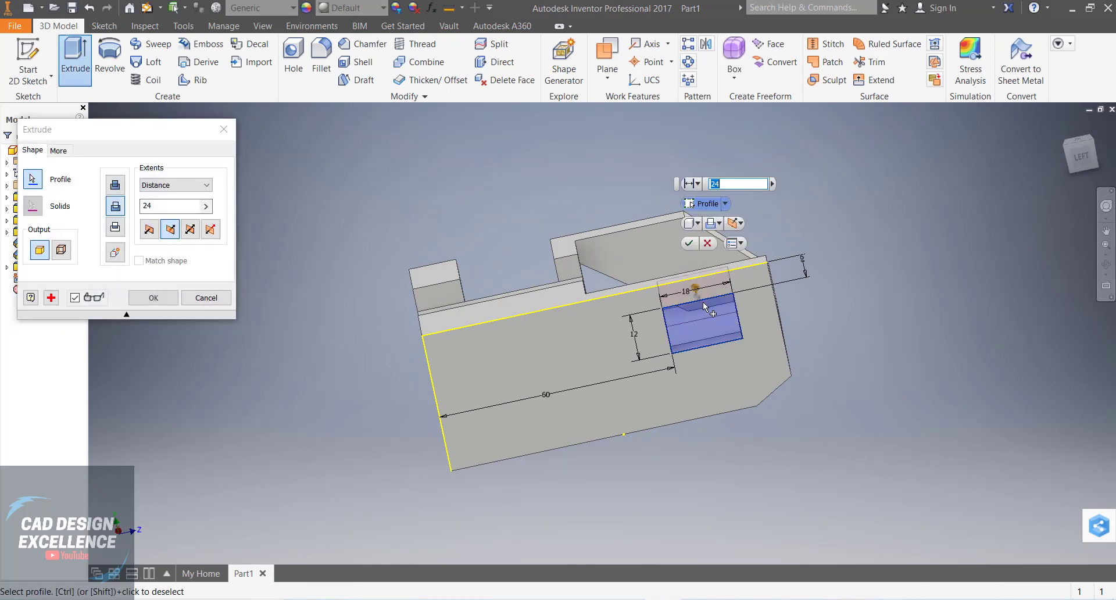
click(153, 297)
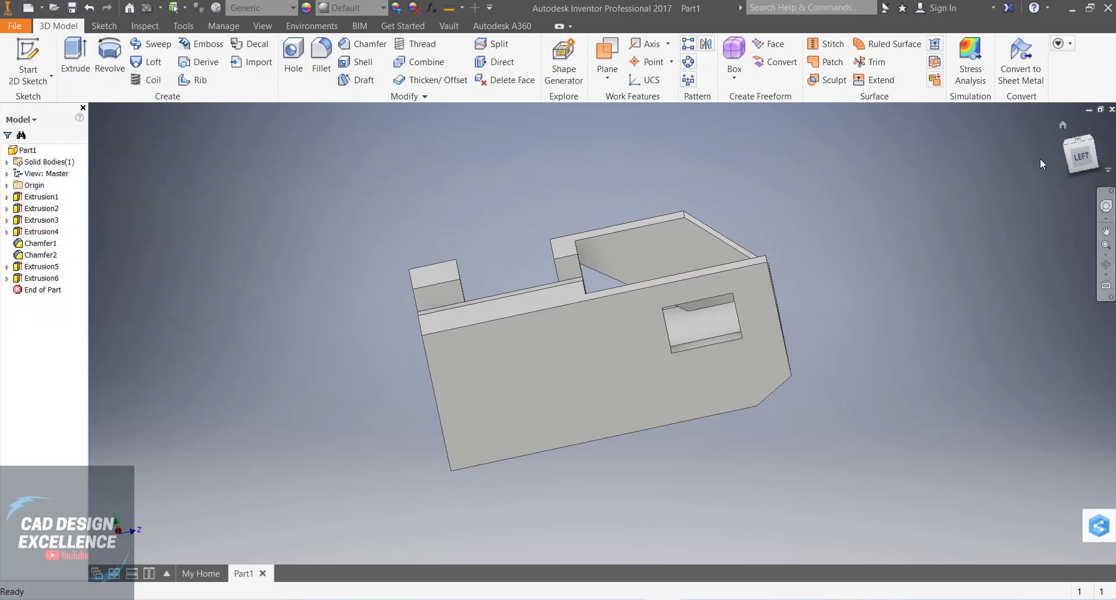
Orbit the part back to a front isometric view showing both cuts
click(1107, 265)
drag(783, 304, 508, 274)
key(Escape)
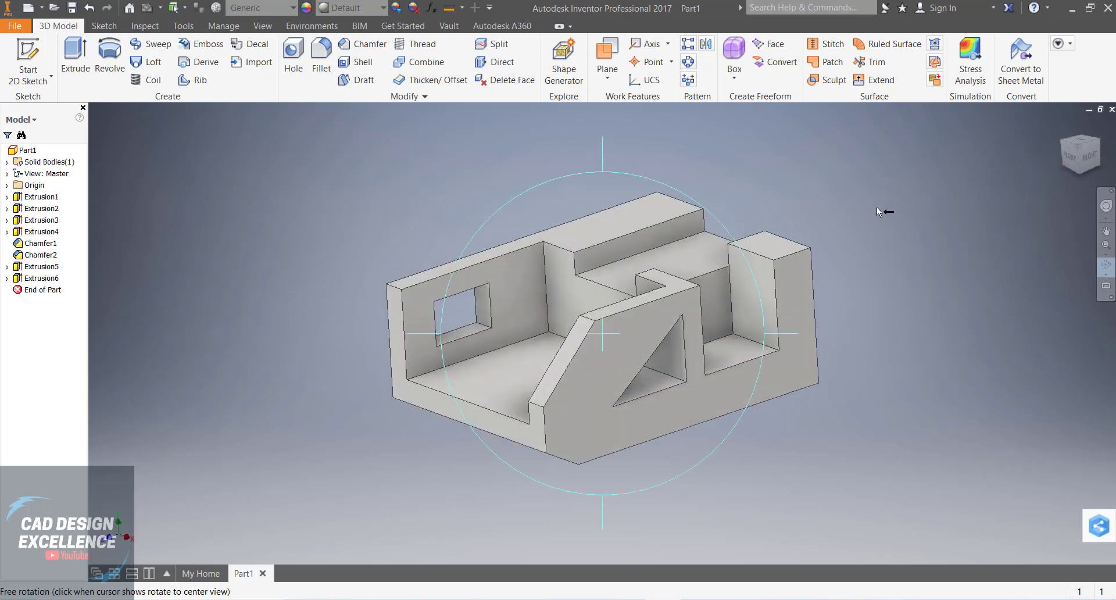